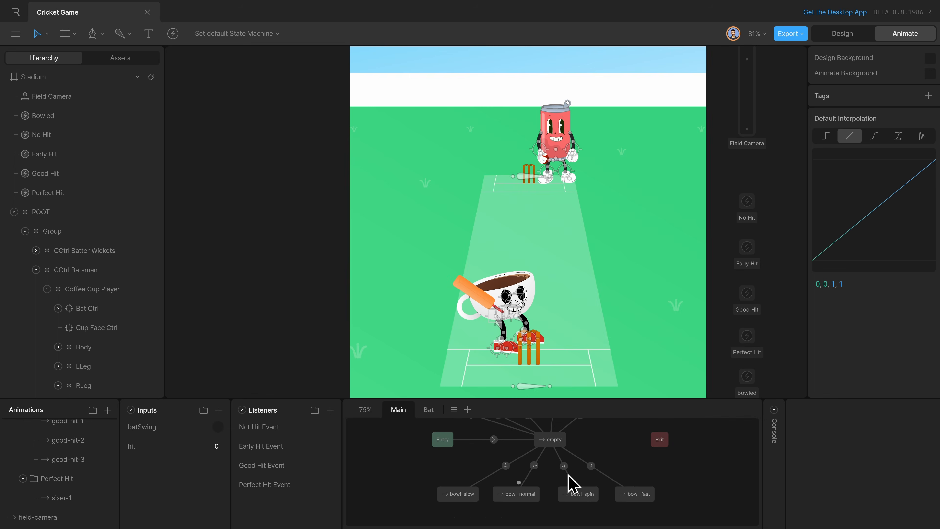
Examine the hit and bowl states and their transitions in the Main layer of the state machine.
{"action": "scroll", "coordinate": [622, 499], "scroll_direction": "up", "scroll_amount": 1}
{"action": "left_click_drag", "start_coordinate": [676, 460], "coordinate": [573, 494]}
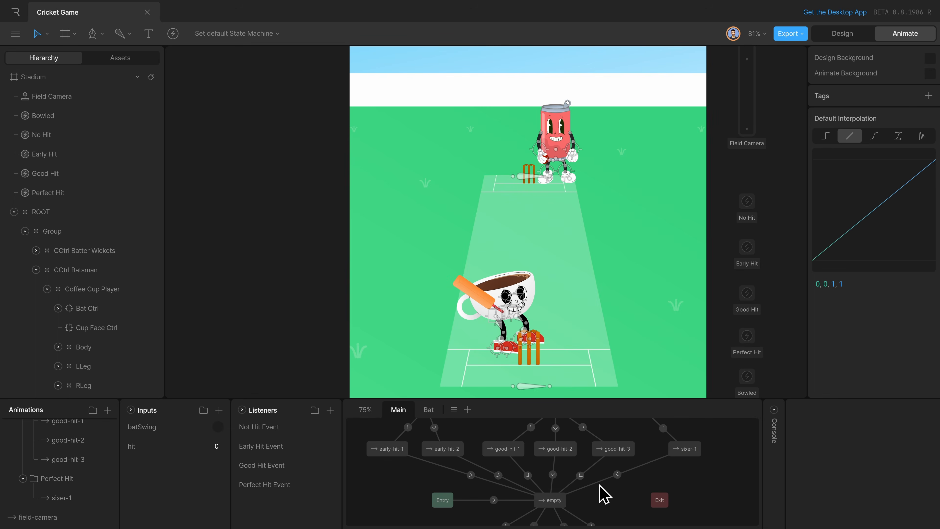
{"action": "scroll", "coordinate": [604, 494], "scroll_direction": "up", "scroll_amount": 4}
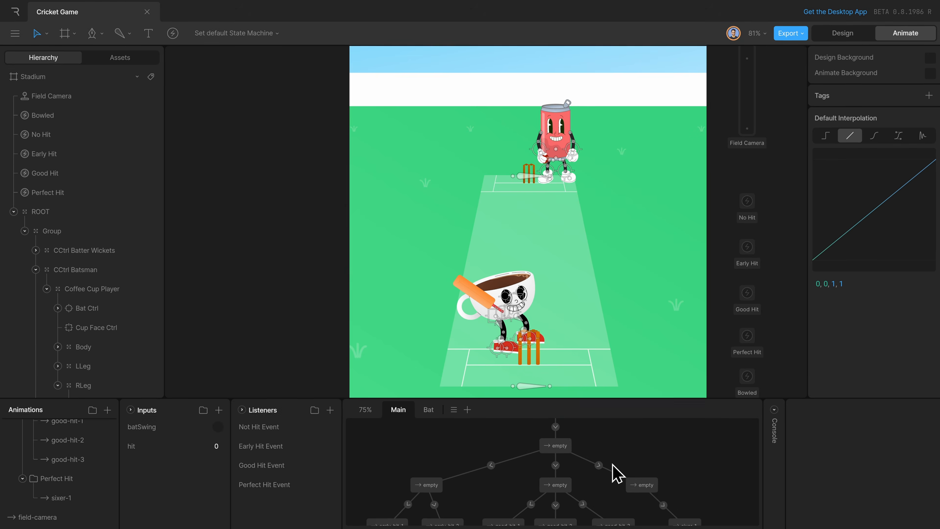
{"action": "scroll", "coordinate": [614, 467], "scroll_direction": "down", "scroll_amount": 6}
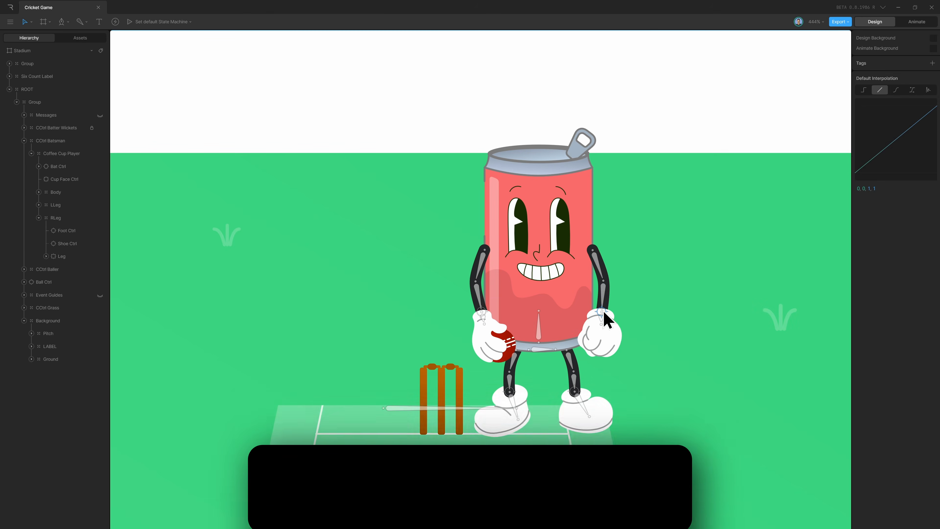
Test the can character's arm control and fire the batSwing input while the state machine plays.
{"action": "mouse_move", "coordinate": [603, 302]}
{"action": "left_mouse_down"}
{"action": "mouse_move", "coordinate": [593, 300]}
{"action": "mouse_move", "coordinate": [611, 309]}
{"action": "mouse_move", "coordinate": [594, 306]}
{"action": "mouse_move", "coordinate": [604, 287]}
{"action": "left_mouse_up"}
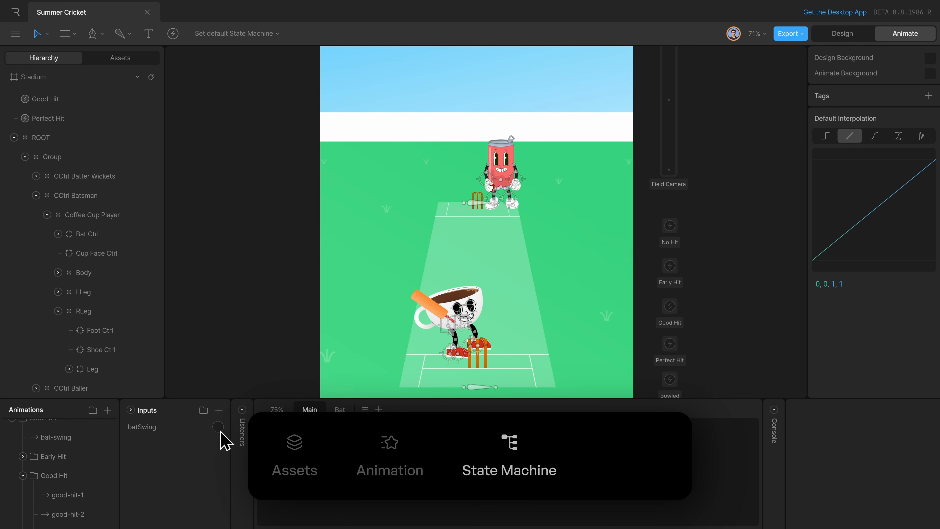
{"action": "key", "text": "space"}
{"action": "left_click", "coordinate": [221, 431]}
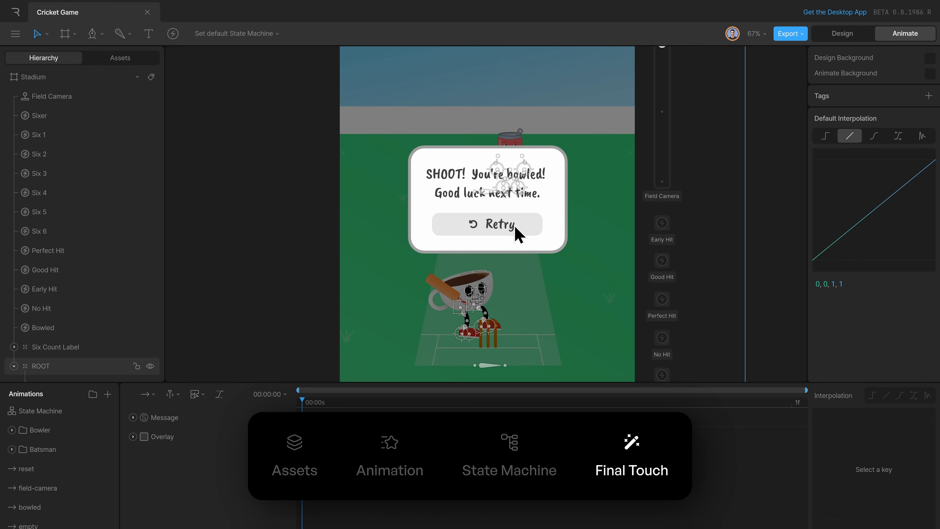
Open the State Machine and examine the transition leading to the reset state.
{"action": "left_click", "coordinate": [37, 414]}
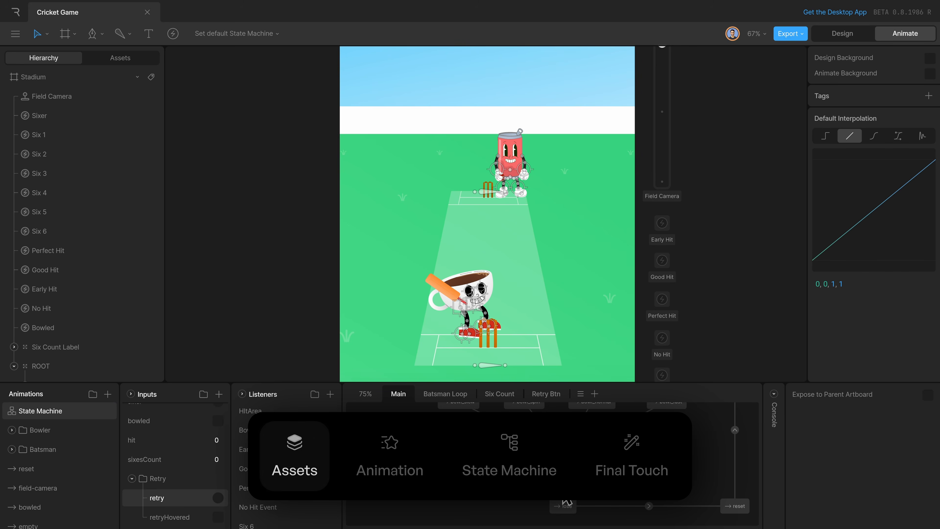
{"action": "left_click", "coordinate": [683, 506]}
{"action": "left_click", "coordinate": [732, 506]}
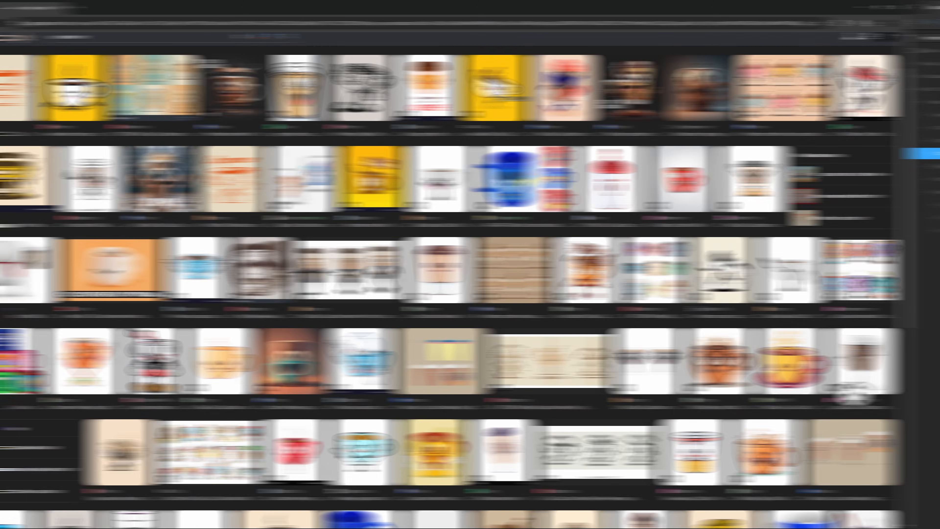
Switch to the browser and look through the Google image results for cup character references.
{"action": "scroll", "coordinate": [470, 282], "scroll_direction": "down", "scroll_amount": 6}
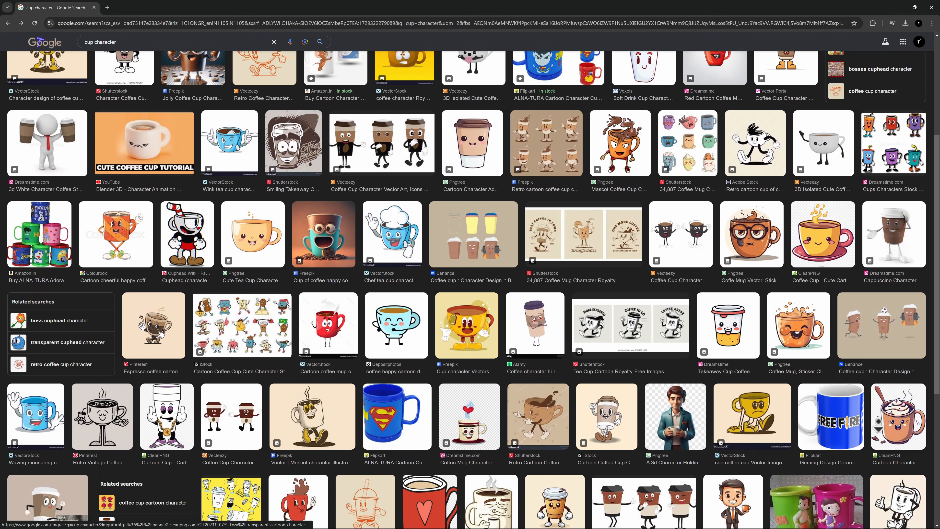
{"action": "scroll", "coordinate": [470, 282], "scroll_direction": "down", "scroll_amount": 2}
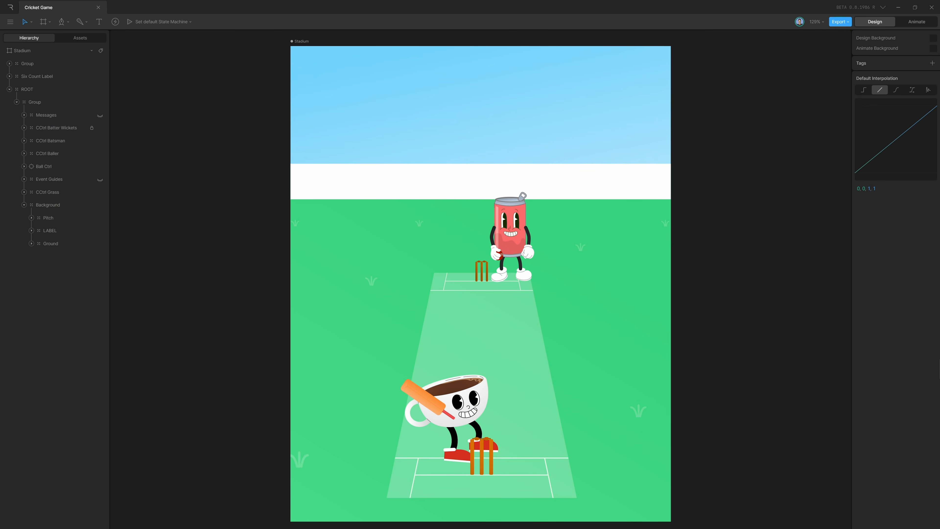
Turn on the display of bones and targets on the Stadium canvas.
{"action": "left_click", "coordinate": [822, 23]}
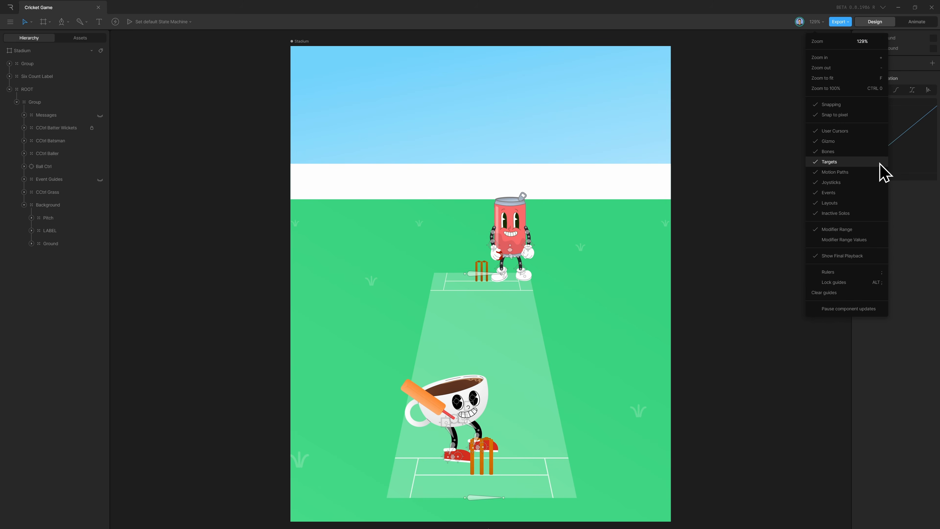
{"action": "left_click", "coordinate": [760, 345]}
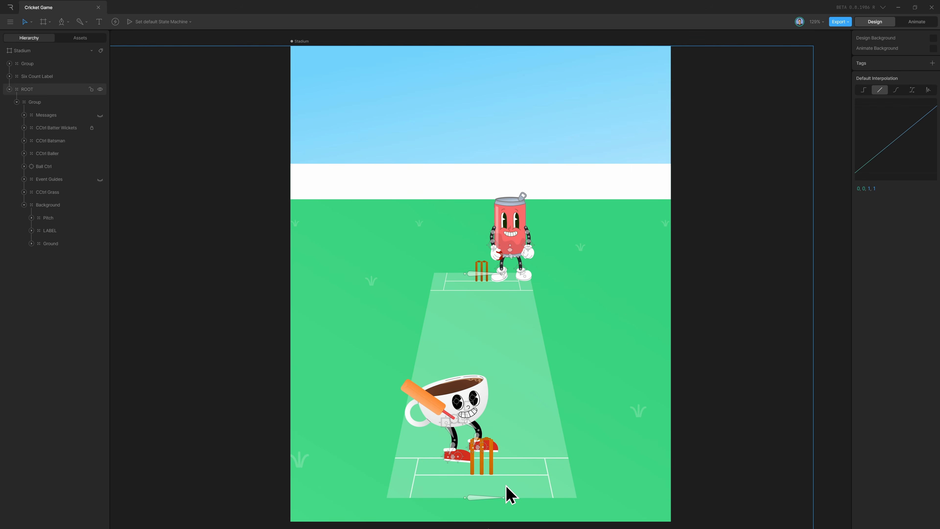
Test the coffee cup player's right Foot Ctrl and preview the sixer-1 animation.
{"action": "scroll", "coordinate": [478, 489], "scroll_direction": "up", "scroll_amount": 5}
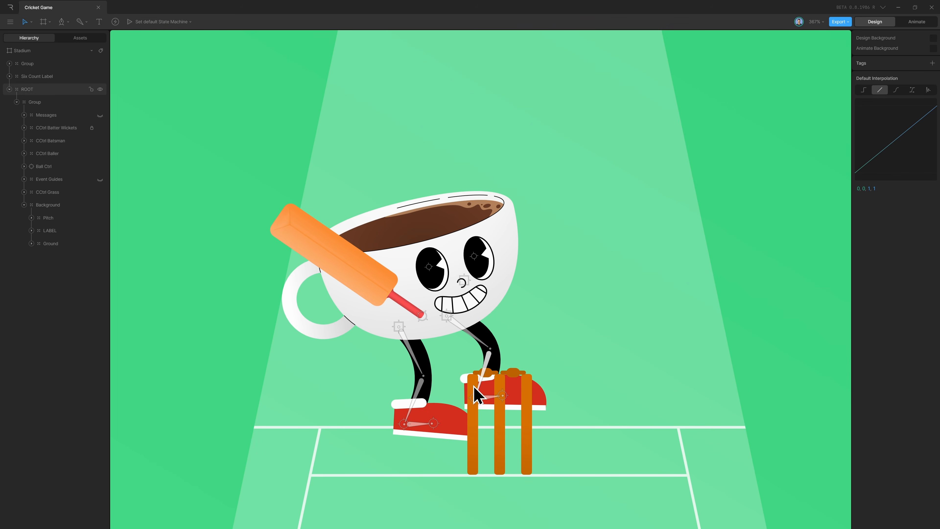
{"action": "mouse_move", "coordinate": [475, 398]}
{"action": "left_mouse_down"}
{"action": "mouse_move", "coordinate": [502, 384]}
{"action": "mouse_move", "coordinate": [470, 394]}
{"action": "mouse_move", "coordinate": [489, 387]}
{"action": "left_mouse_up"}
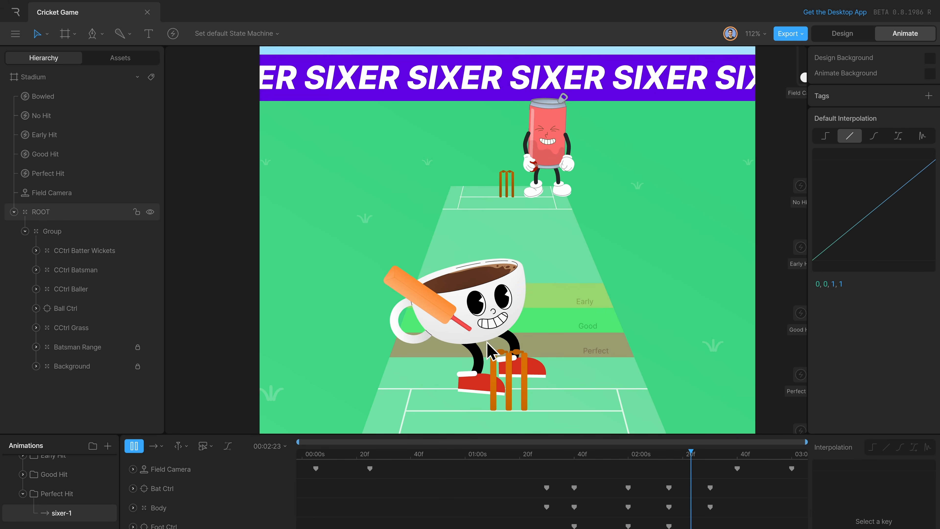
{"action": "key", "text": "space"}
{"action": "left_click_drag", "start_coordinate": [325, 453], "coordinate": [370, 459]}
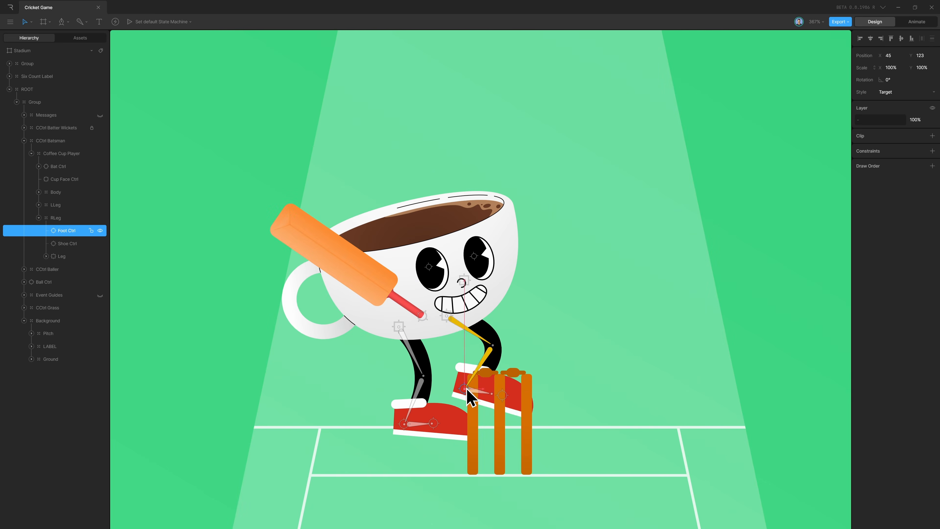
{"action": "left_click_drag", "start_coordinate": [466, 390], "coordinate": [494, 412]}
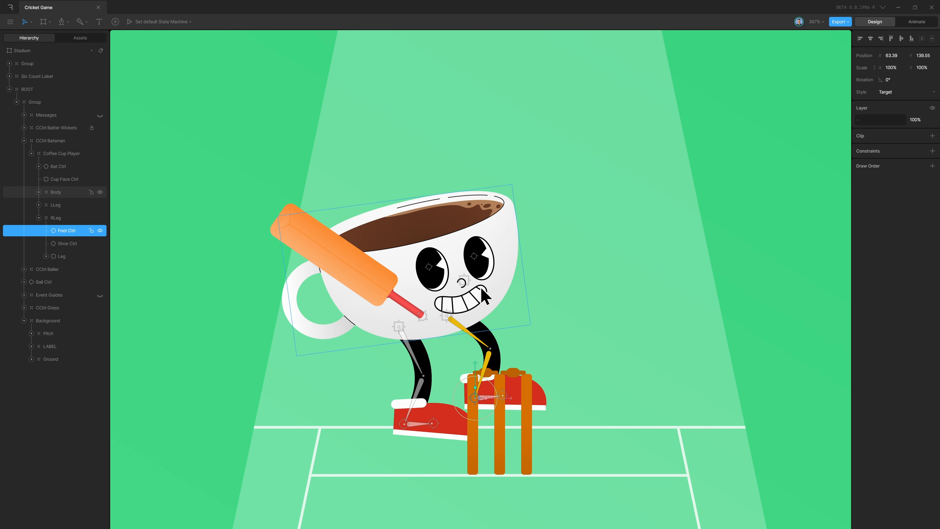
Try moving Cup Face Ctrl sideways to shift the cup's facial features, and undo the move.
{"action": "left_click", "coordinate": [468, 285]}
{"action": "left_click_drag", "start_coordinate": [474, 301], "coordinate": [715, 288]}
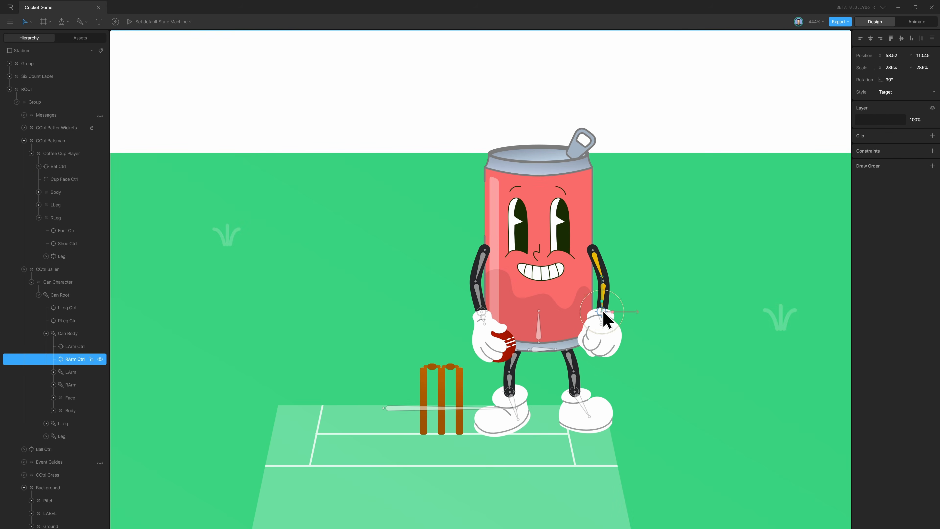
{"action": "mouse_move", "coordinate": [611, 318]}
{"action": "left_mouse_down"}
{"action": "mouse_move", "coordinate": [592, 298]}
{"action": "mouse_move", "coordinate": [621, 309]}
{"action": "mouse_move", "coordinate": [568, 283]}
{"action": "mouse_move", "coordinate": [623, 301]}
{"action": "mouse_move", "coordinate": [611, 311]}
{"action": "mouse_move", "coordinate": [596, 294]}
{"action": "mouse_move", "coordinate": [622, 318]}
{"action": "mouse_move", "coordinate": [583, 292]}
{"action": "mouse_move", "coordinate": [605, 314]}
{"action": "left_mouse_up"}
{"action": "key", "text": "ctrl+z"}
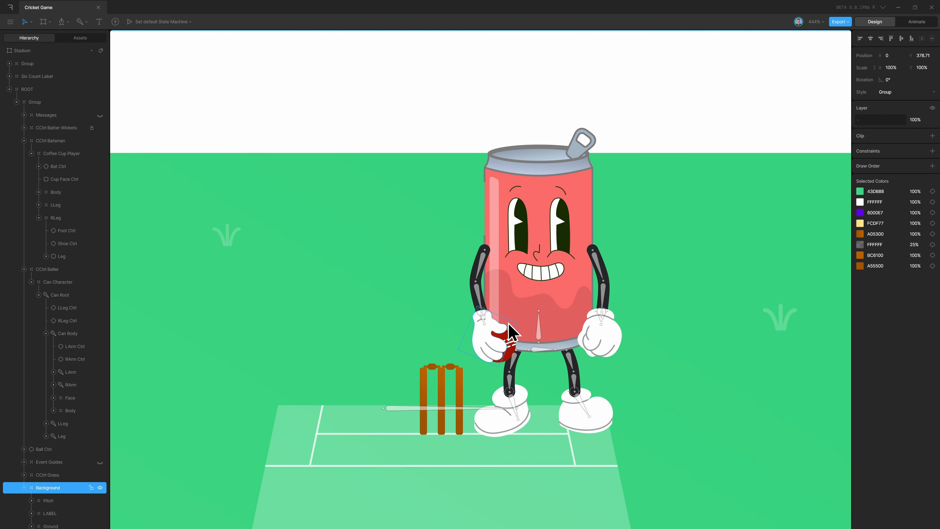
Try moving the can character's arm and leg controls to test its rig.
{"action": "left_click_drag", "start_coordinate": [482, 307], "coordinate": [478, 281]}
{"action": "mouse_move", "coordinate": [519, 390]}
{"action": "left_mouse_down"}
{"action": "mouse_move", "coordinate": [502, 398]}
{"action": "mouse_move", "coordinate": [511, 394]}
{"action": "mouse_move", "coordinate": [503, 383]}
{"action": "left_mouse_up"}
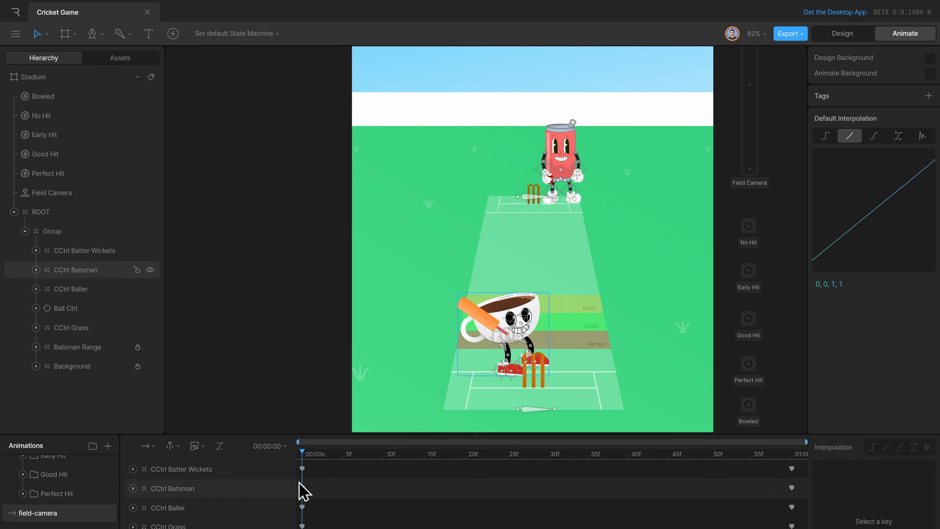
Preview the field-camera timeline and test it by moving the Field Camera joystick's handle.
{"action": "left_click_drag", "start_coordinate": [302, 456], "coordinate": [470, 472]}
{"action": "key", "text": "space"}
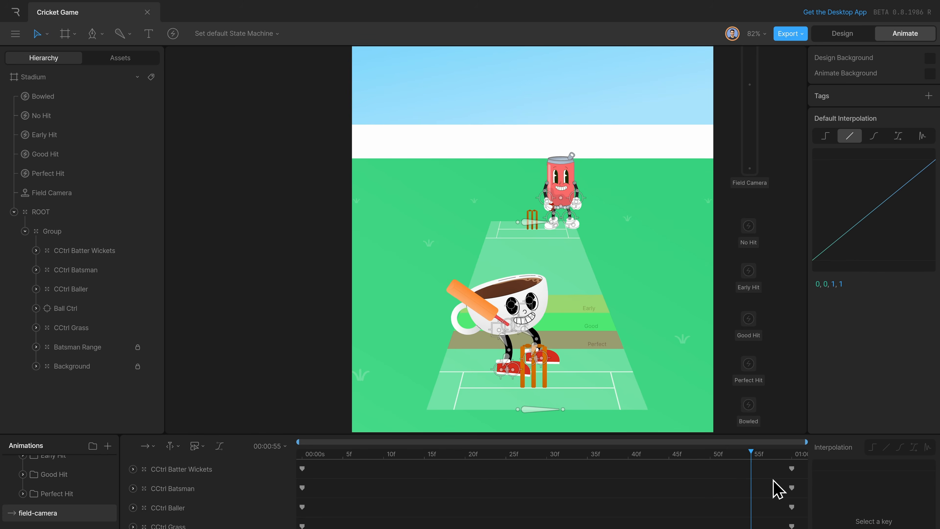
{"action": "left_click_drag", "start_coordinate": [334, 475], "coordinate": [630, 513]}
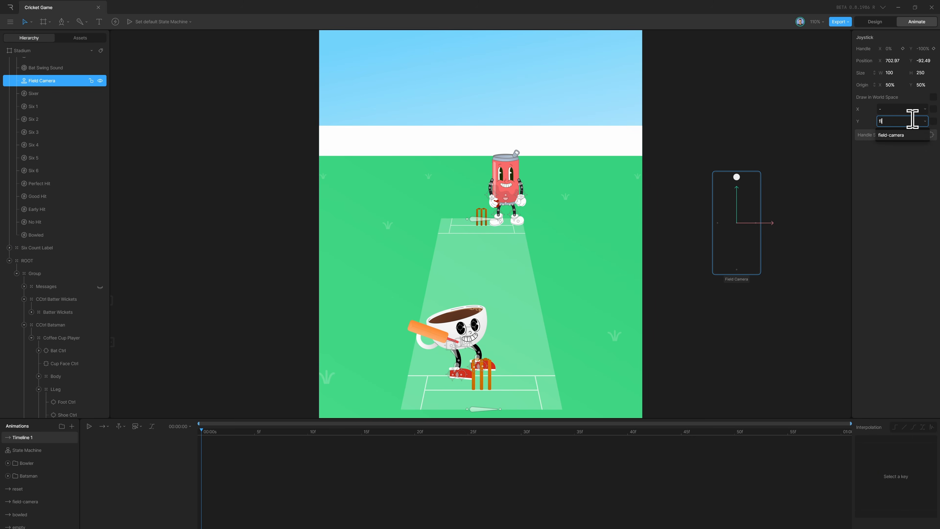
{"action": "left_click", "coordinate": [917, 128]}
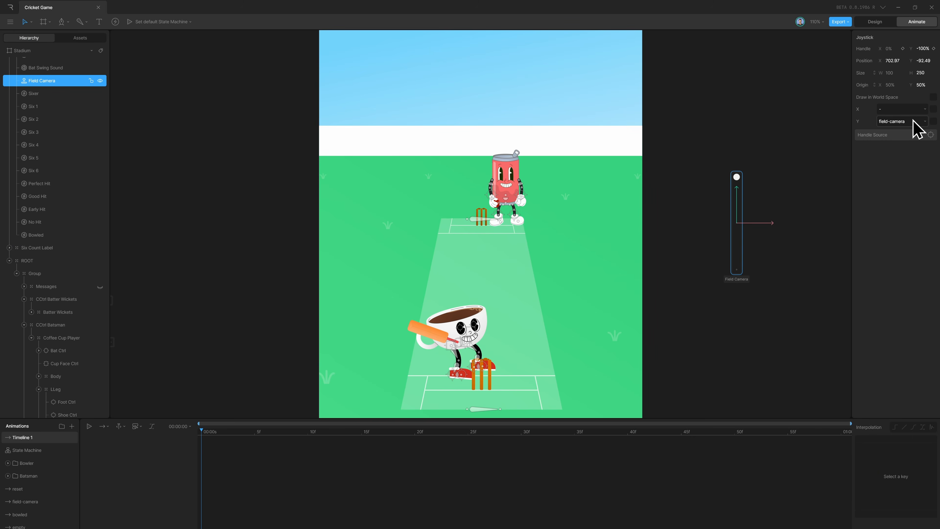
{"action": "left_click_drag", "start_coordinate": [736, 177], "coordinate": [744, 252]}
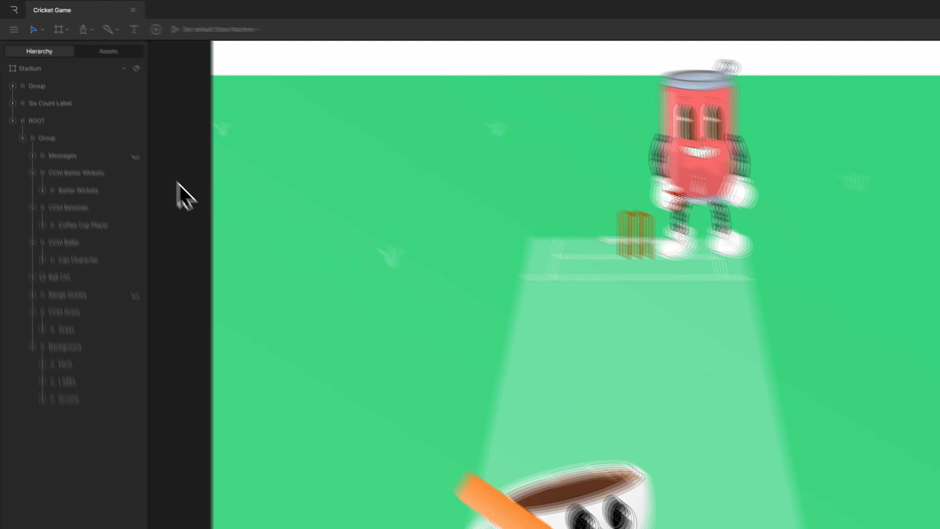
Examine the CCtrl Batter Wickets, CCtrl Batsman, CCtrl Baller, CCtrl Grass and Background groups in the hierarchy.
{"action": "left_click", "coordinate": [36, 191]}
{"action": "left_click", "coordinate": [36, 191]}
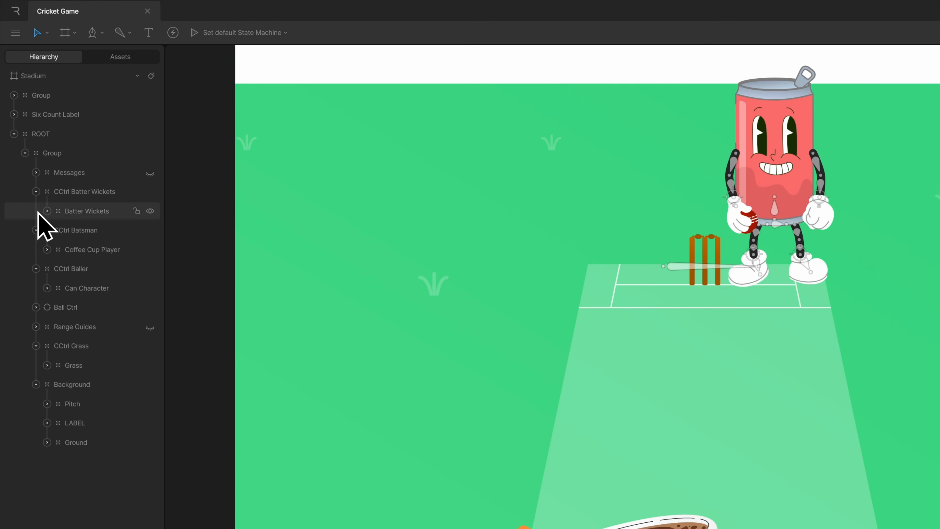
{"action": "left_click", "coordinate": [36, 230]}
{"action": "left_click", "coordinate": [36, 229]}
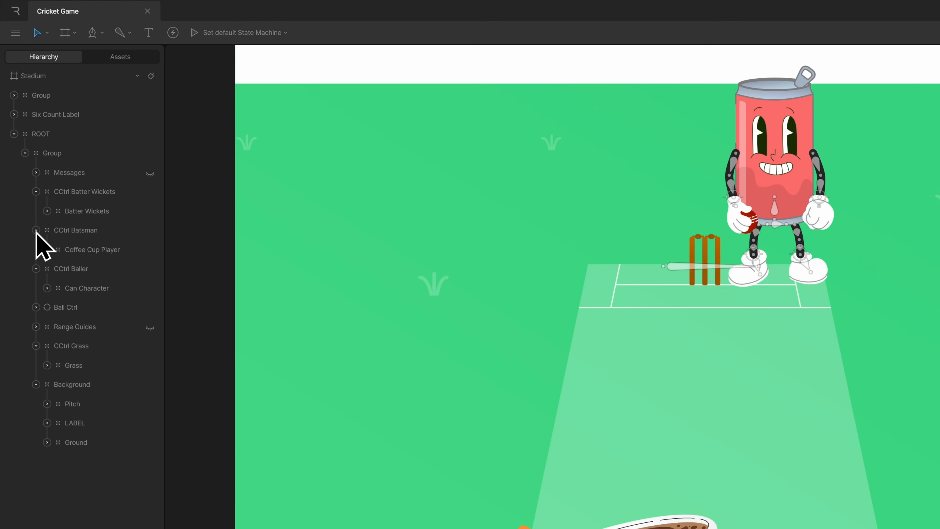
{"action": "left_click", "coordinate": [36, 268]}
{"action": "left_click", "coordinate": [36, 268]}
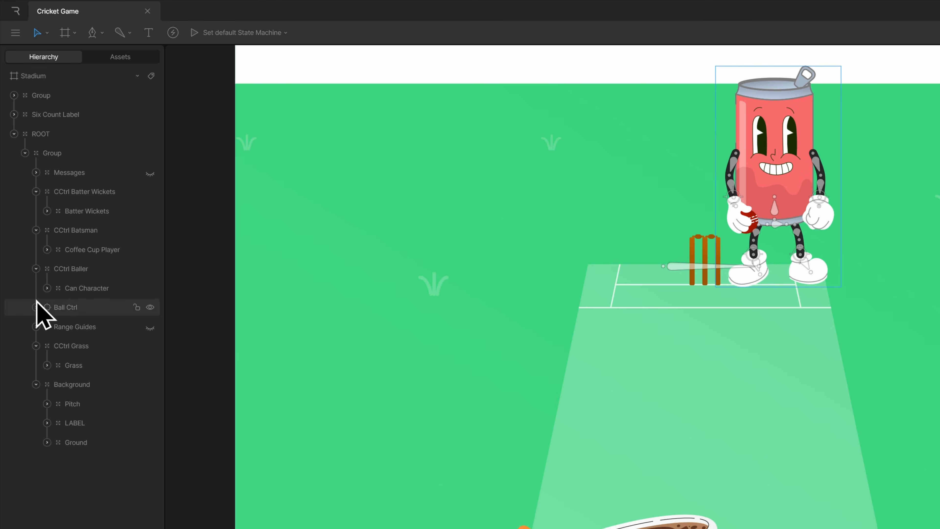
{"action": "left_click", "coordinate": [34, 350]}
{"action": "left_click", "coordinate": [36, 346]}
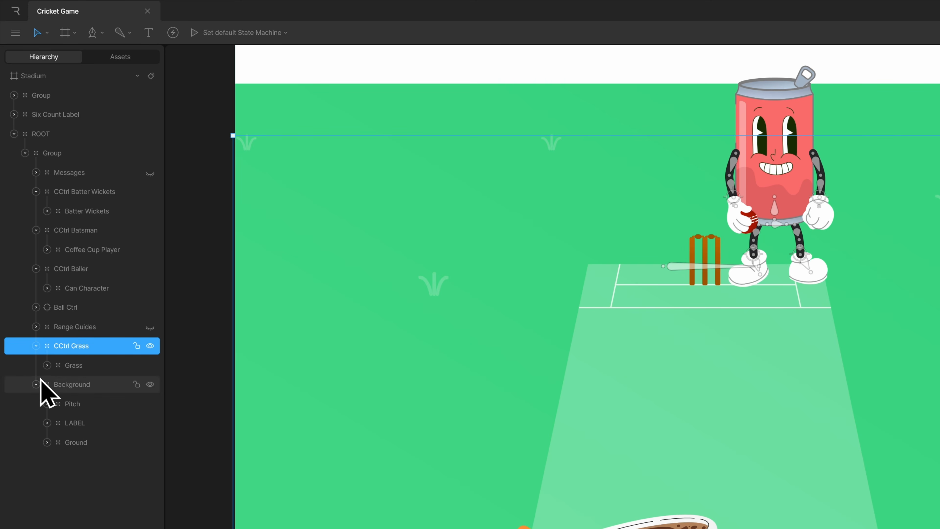
{"action": "left_click", "coordinate": [213, 380]}
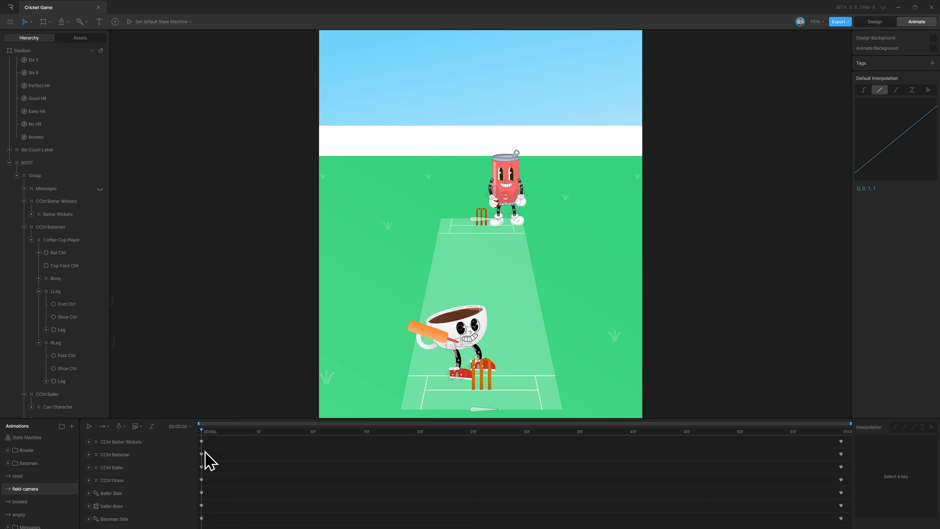
Examine the field-camera keyframes of CCtrl Batter Wickets and CCtrl Batsman, including the batsman's position and scale tracks.
{"action": "left_click", "coordinate": [202, 442]}
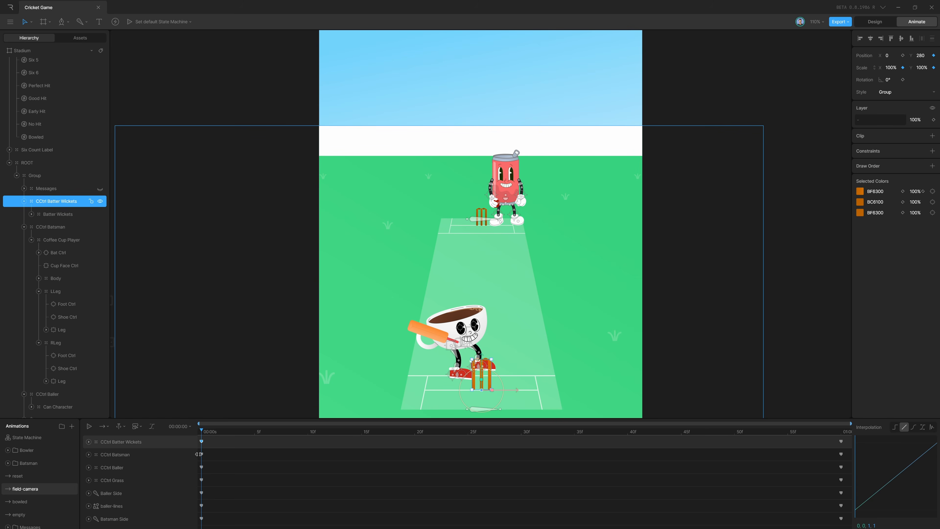
{"action": "left_click", "coordinate": [201, 454]}
{"action": "left_click_drag", "start_coordinate": [205, 440], "coordinate": [847, 484]}
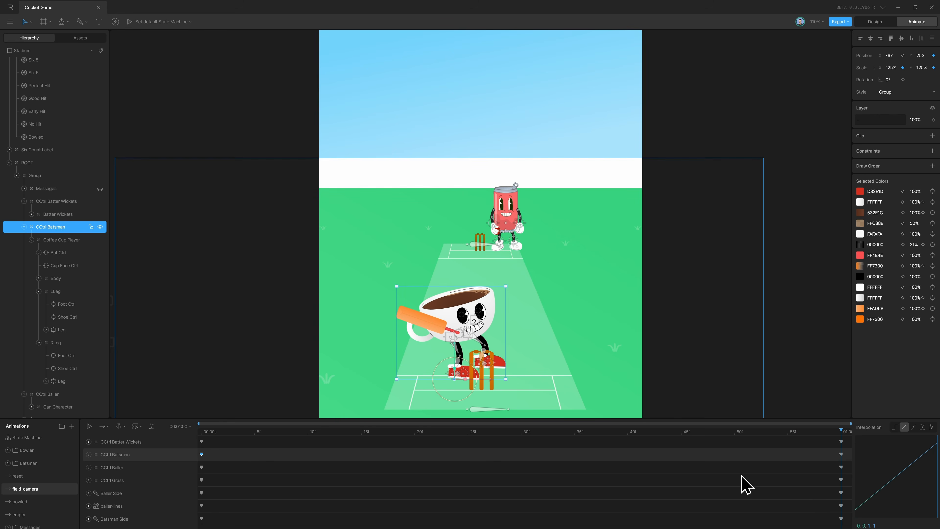
{"action": "left_click", "coordinate": [89, 454]}
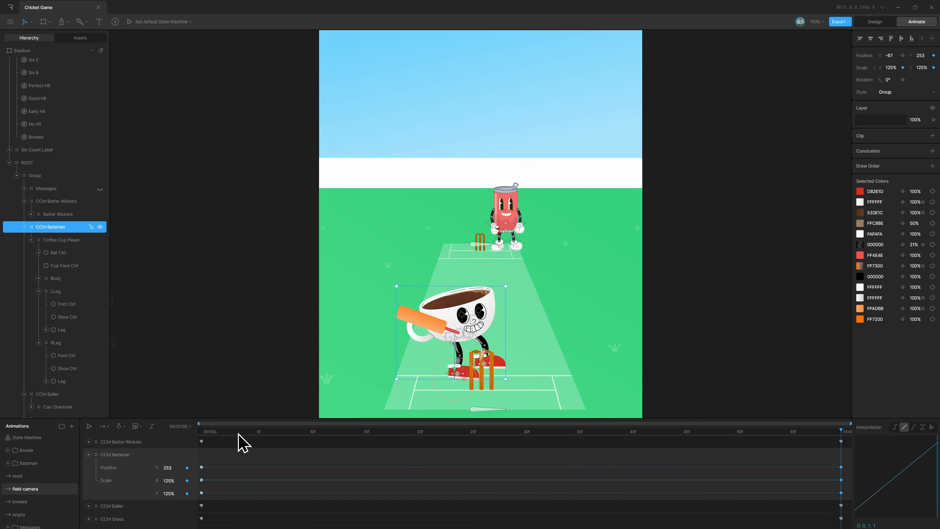
{"action": "left_click_drag", "start_coordinate": [241, 442], "coordinate": [478, 464]}
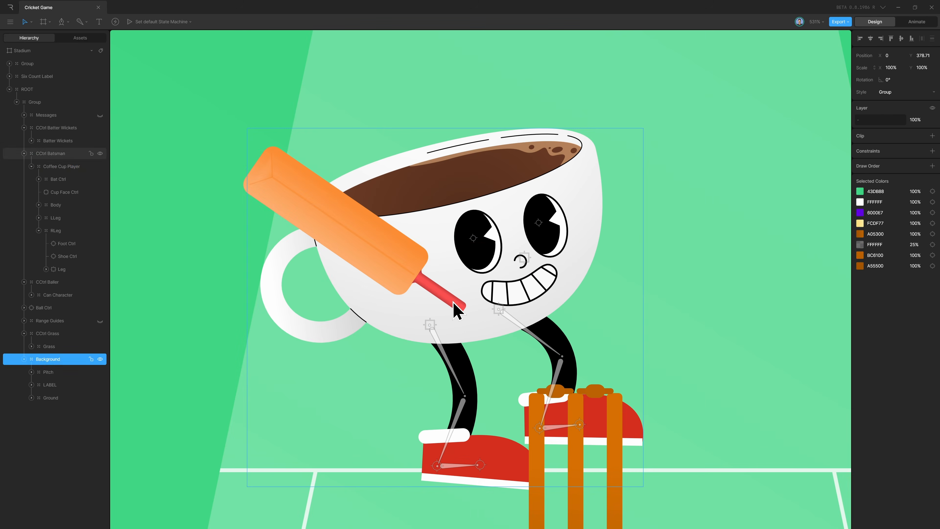
Change the style of the Bat Ctrl group under Coffee Cup Player from Group to Target.
{"action": "left_click", "coordinate": [456, 309]}
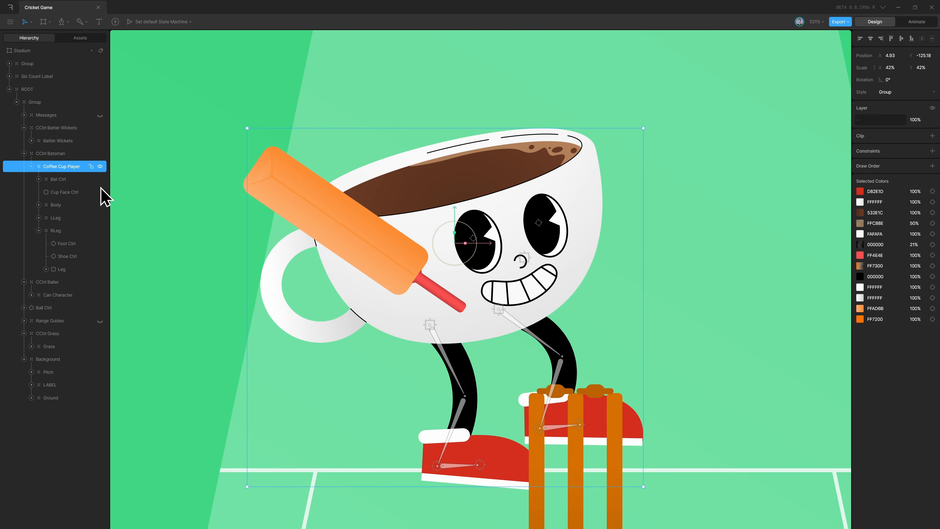
{"action": "left_click", "coordinate": [61, 180]}
{"action": "left_click", "coordinate": [902, 93]}
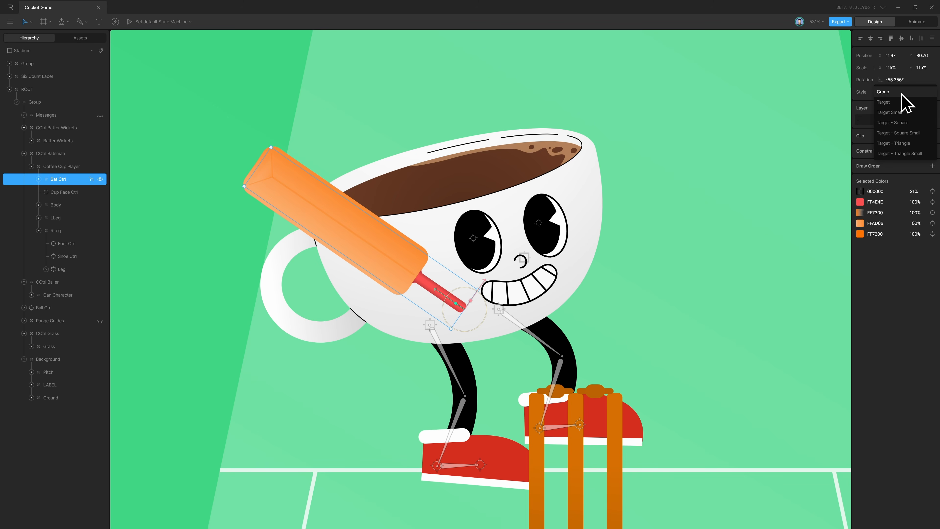
{"action": "left_click", "coordinate": [900, 103]}
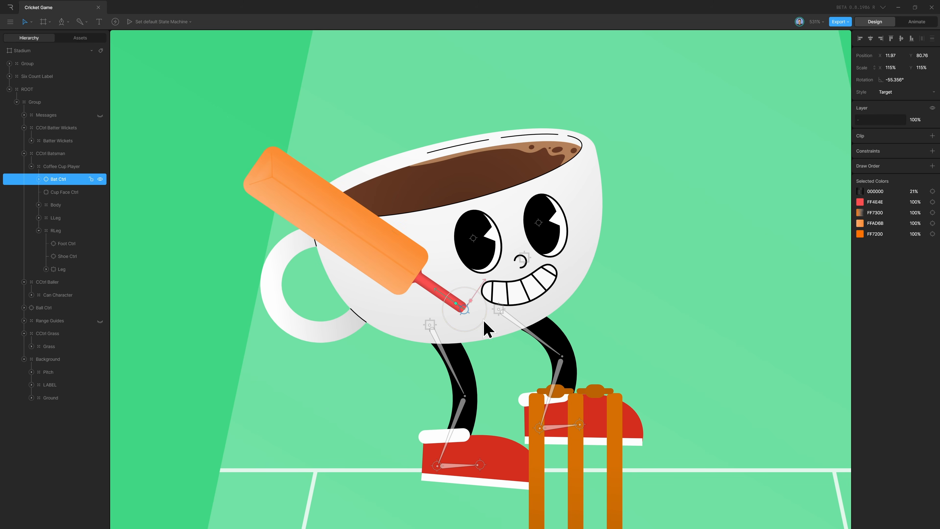
Rotate Bat Ctrl to about -70.5° and undo the further moves made while testing the bat.
{"action": "left_click_drag", "start_coordinate": [484, 325], "coordinate": [503, 461]}
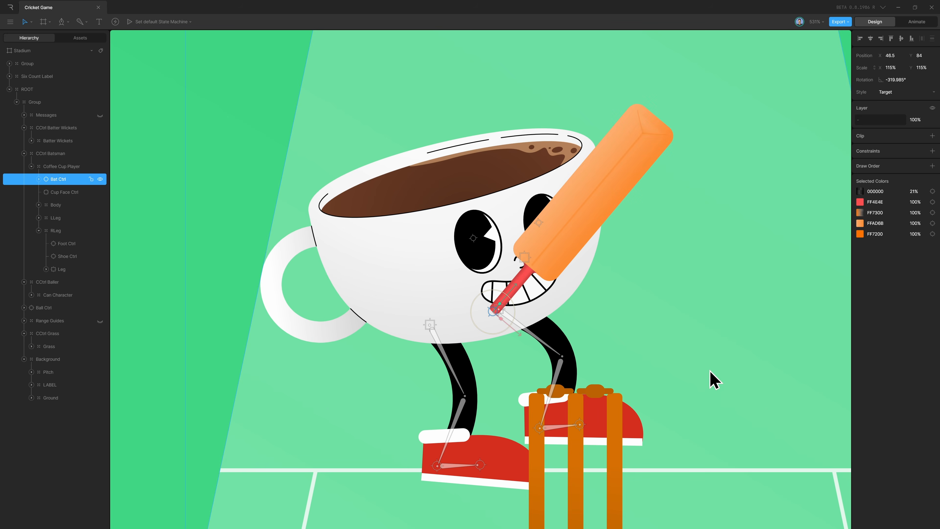
{"action": "key", "text": "ctrl+z"}
{"action": "key", "text": "ctrl+z"}
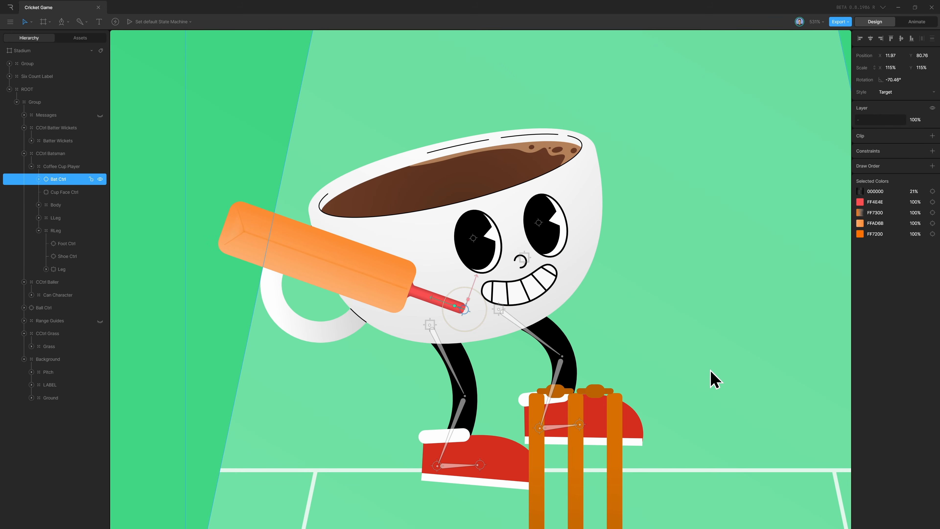
{"action": "left_click", "coordinate": [733, 343]}
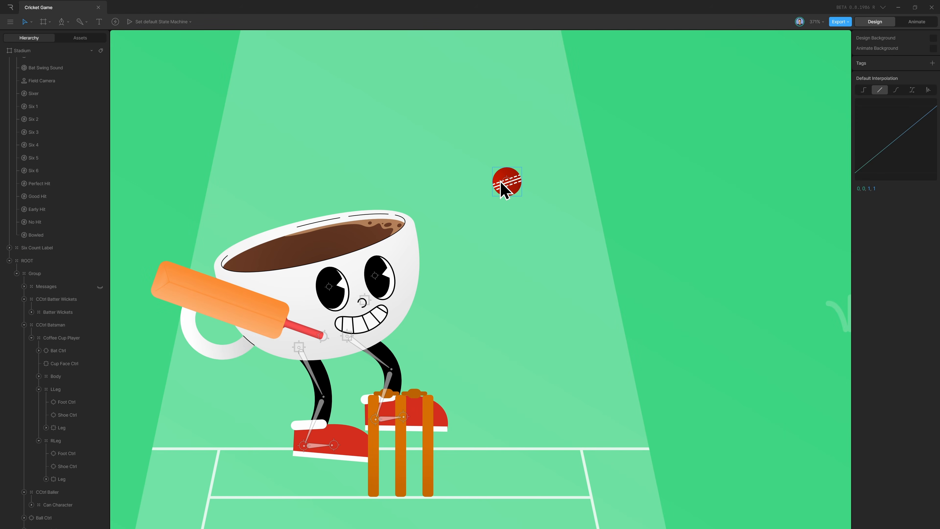
Move the Ball Ctrl target to about X 101, Y 63.
{"action": "left_click", "coordinate": [501, 181]}
{"action": "scroll", "coordinate": [56, 444], "scroll_direction": "down", "scroll_amount": 3}
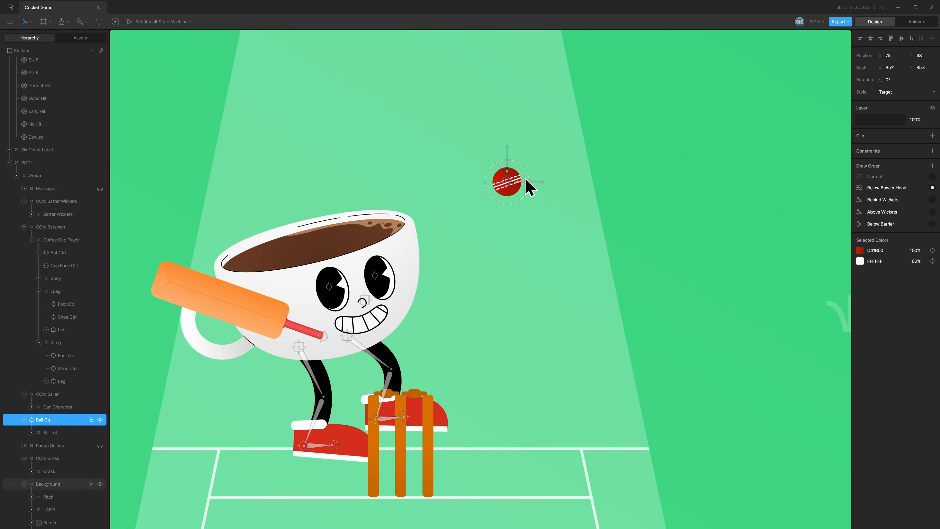
{"action": "left_click_drag", "start_coordinate": [474, 188], "coordinate": [538, 203]}
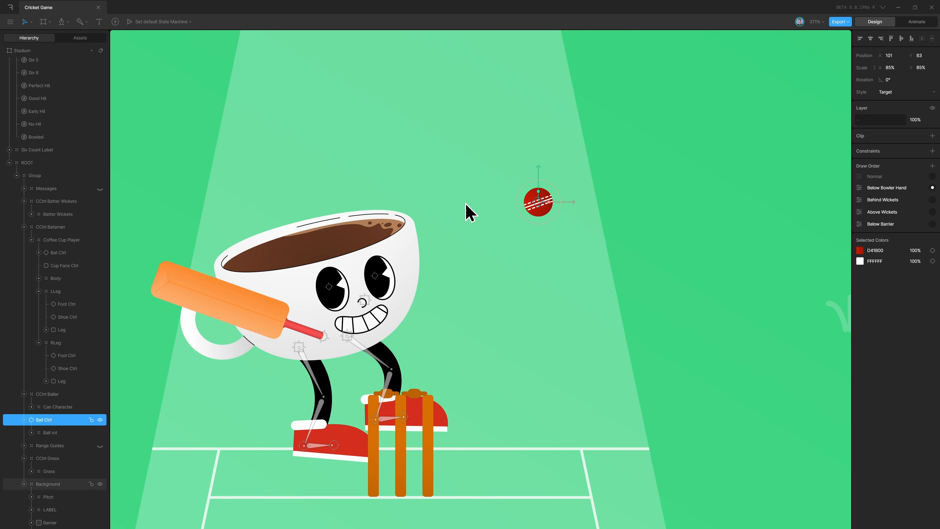
Inspect the Ball rot group and scrub the start of the early-hit-1 timeline to review the ball's flight path.
{"action": "left_click", "coordinate": [52, 432]}
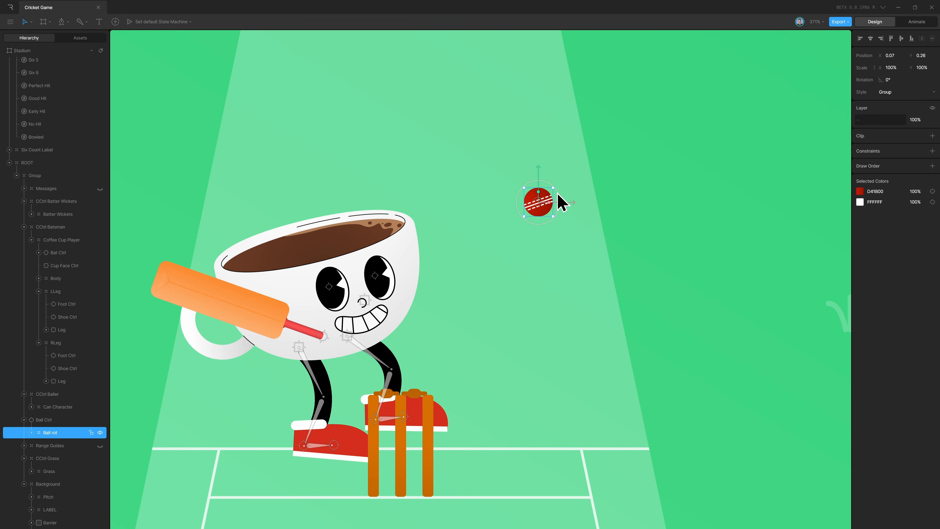
{"action": "key", "text": "Tab"}
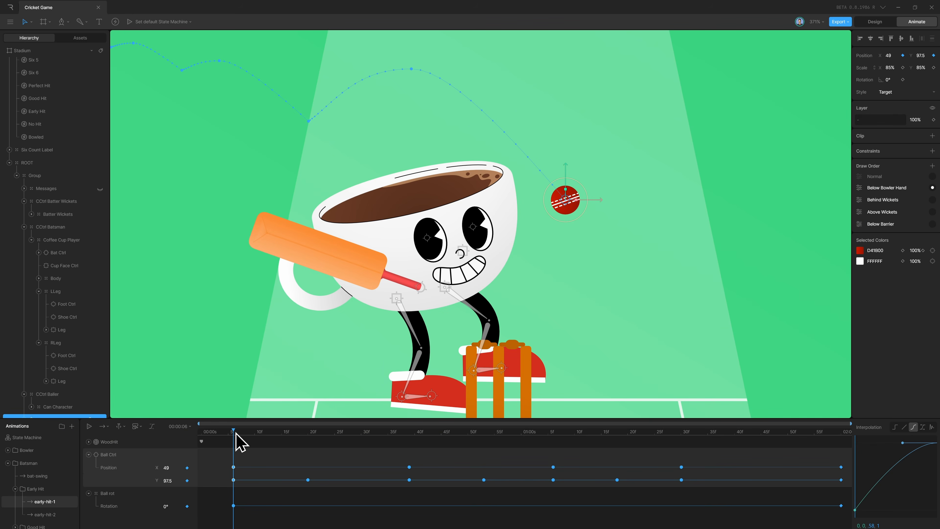
{"action": "left_click_drag", "start_coordinate": [237, 434], "coordinate": [276, 447]}
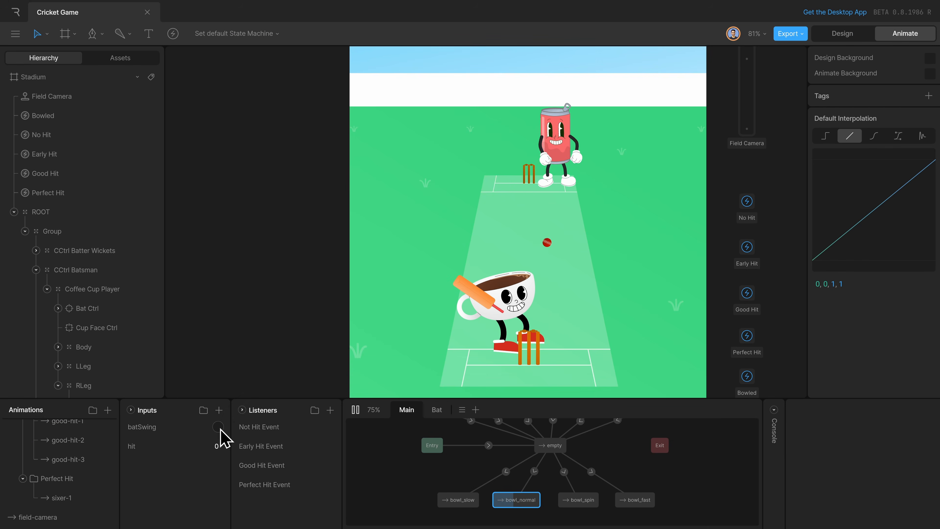
Test the batting by firing the batSwing trigger repeatedly in State Machine 1, and preview the bat-swing timeline.
{"action": "left_click", "coordinate": [218, 427]}
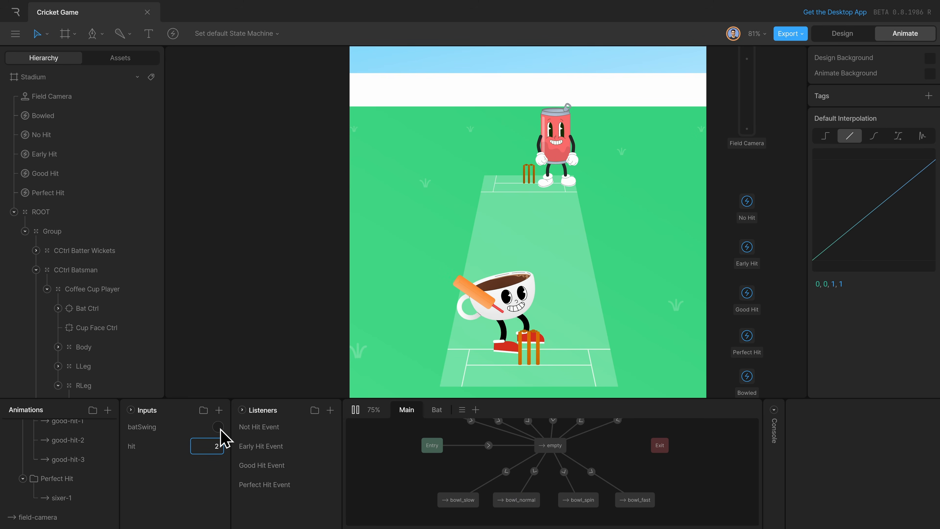
{"action": "left_click", "coordinate": [219, 426]}
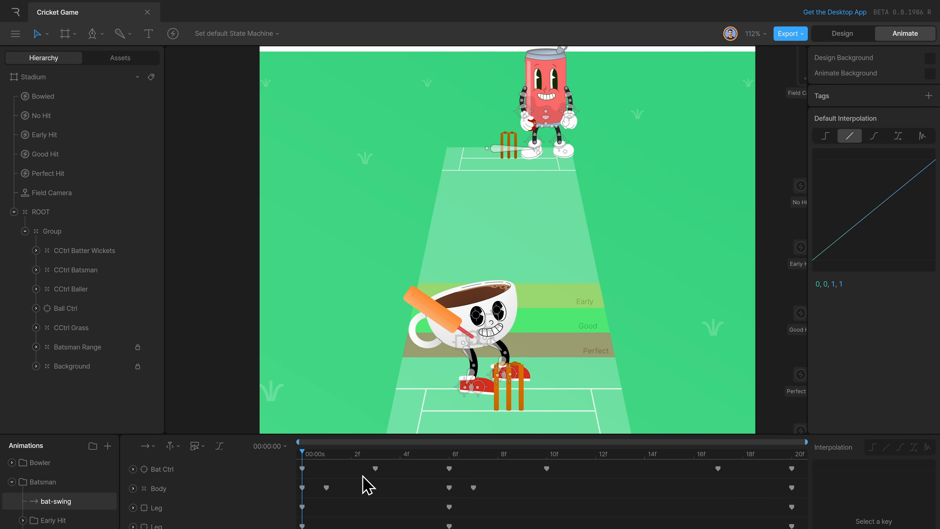
{"action": "key", "text": "space"}
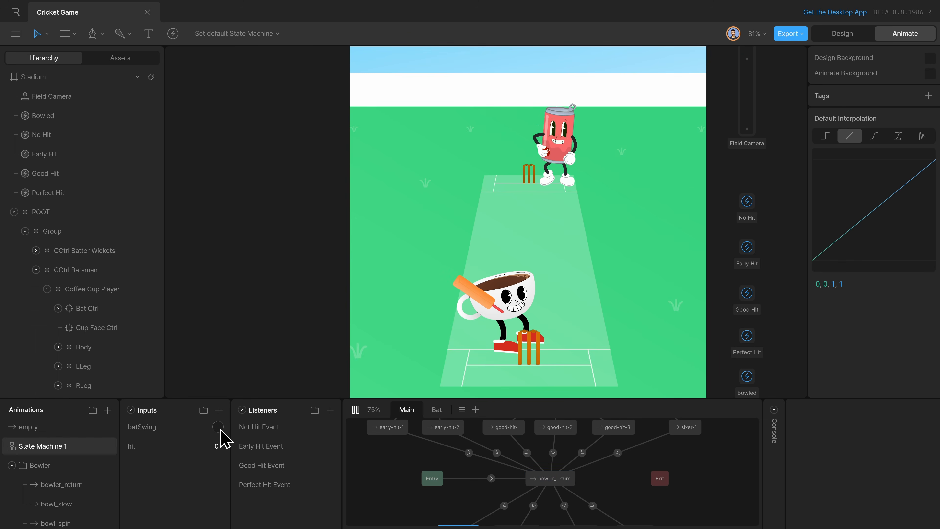
{"action": "left_click", "coordinate": [219, 427]}
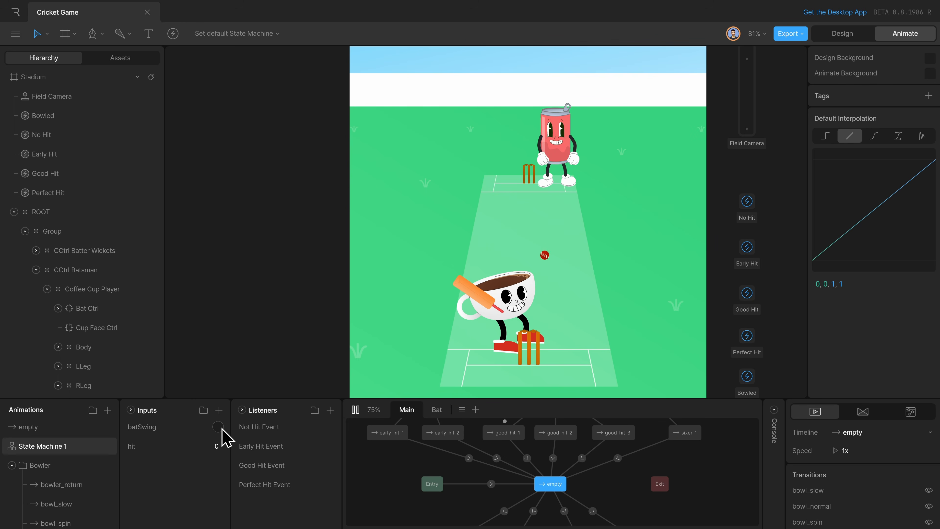
{"action": "left_click", "coordinate": [220, 429]}
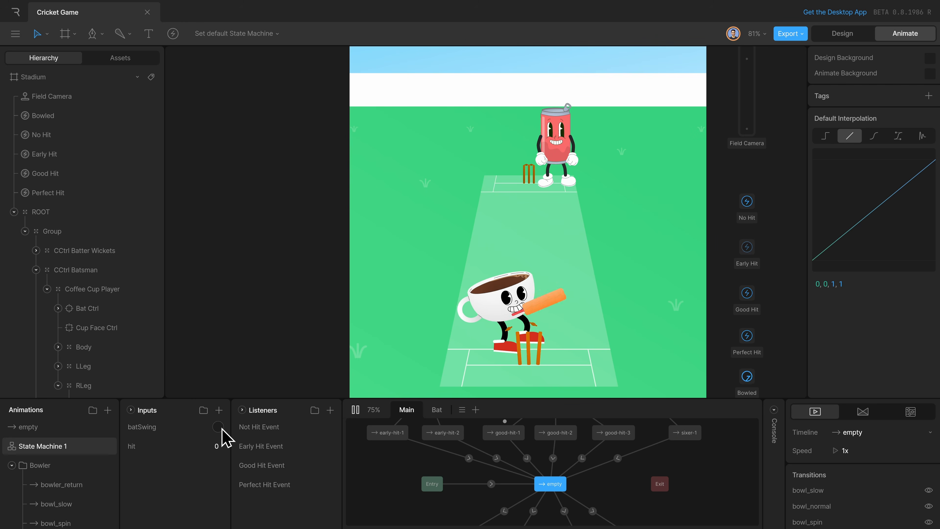
{"action": "key", "text": "space"}
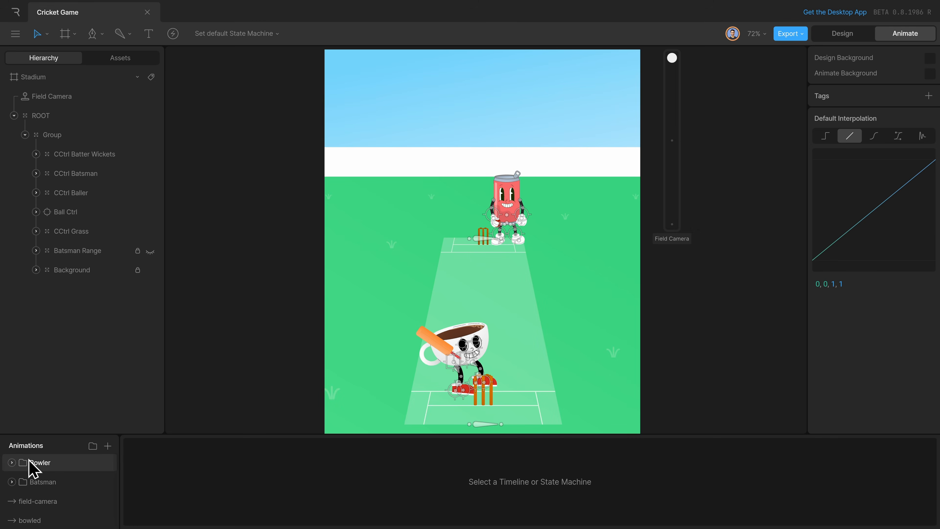
Open the bowl_normal timeline in the Bowler folder and scrub through it to examine the ball's travel, stopping at 00:01:11.
{"action": "left_click", "coordinate": [13, 462]}
{"action": "left_click", "coordinate": [74, 482]}
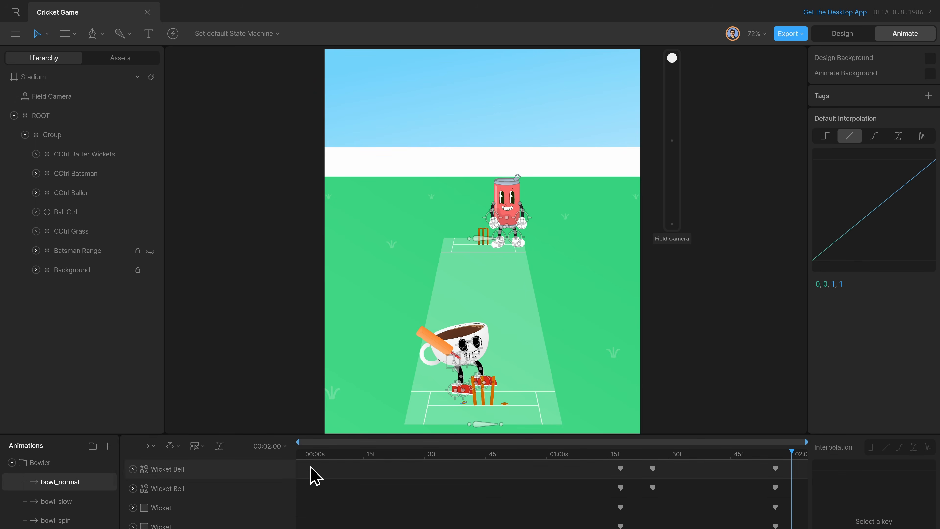
{"action": "left_click_drag", "start_coordinate": [305, 456], "coordinate": [806, 483]}
{"action": "left_click", "coordinate": [485, 458]}
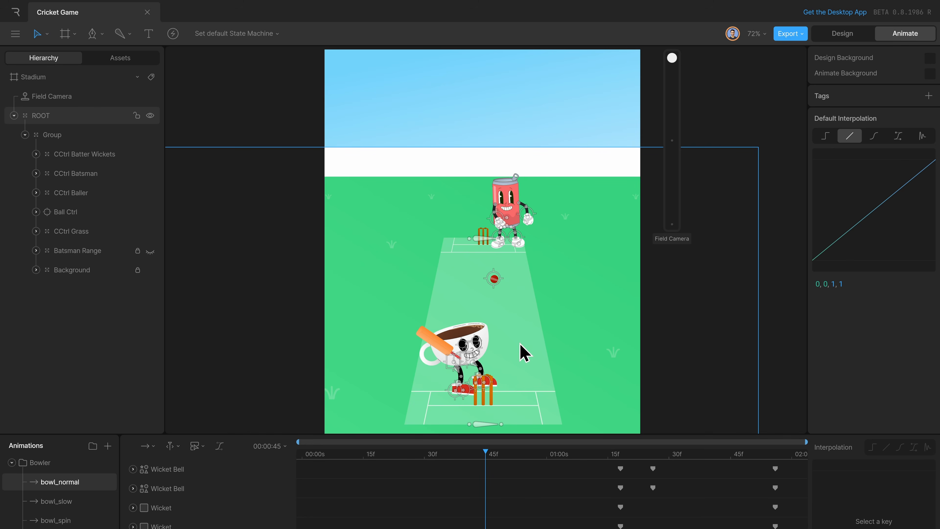
{"action": "left_click_drag", "start_coordinate": [490, 458], "coordinate": [502, 463]}
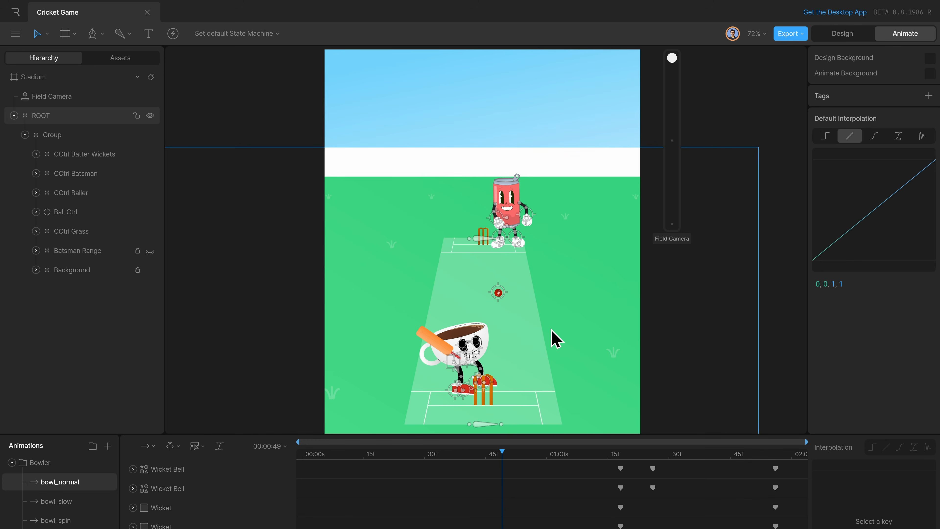
{"action": "left_click_drag", "start_coordinate": [499, 458], "coordinate": [591, 464]}
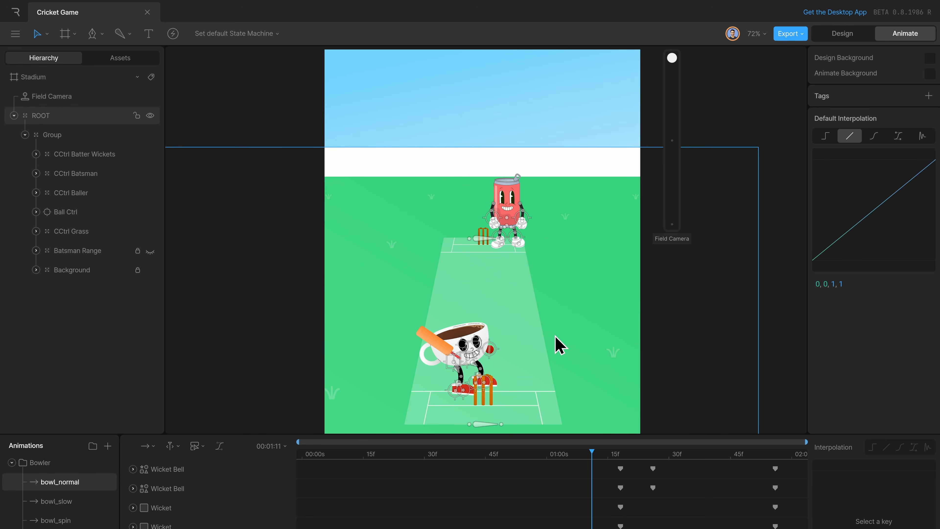
Show the Batsman Range guides and scrub bowl_normal between 00:01:05 and 00:01:14 to compare the ball with the hit zones.
{"action": "left_click", "coordinate": [150, 251]}
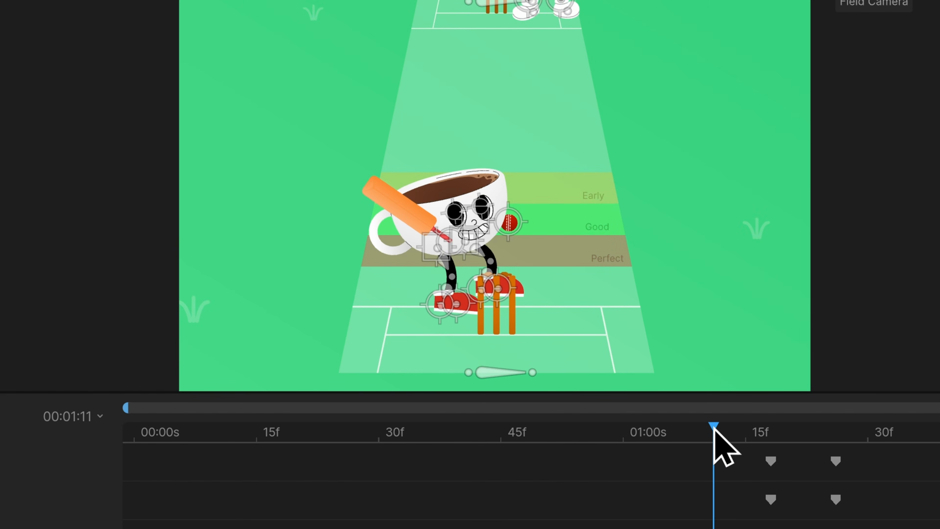
{"action": "left_click_drag", "start_coordinate": [714, 426], "coordinate": [669, 426]}
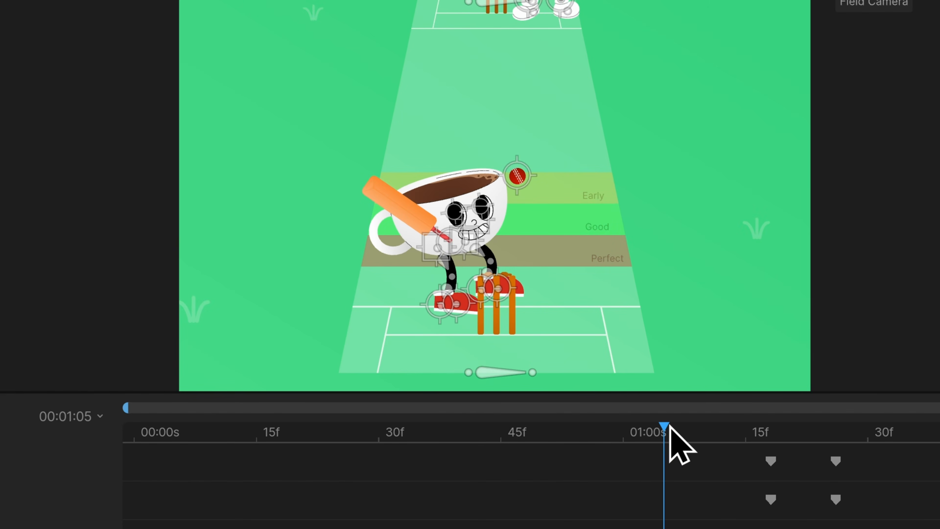
{"action": "left_click_drag", "start_coordinate": [669, 424], "coordinate": [735, 433]}
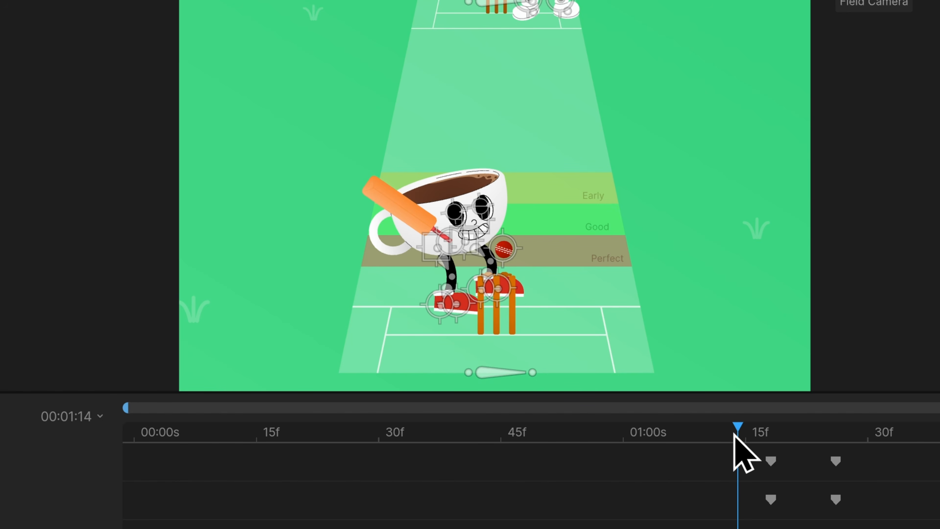
{"action": "mouse_move", "coordinate": [733, 434]}
{"action": "left_mouse_down"}
{"action": "mouse_move", "coordinate": [665, 440]}
{"action": "mouse_move", "coordinate": [728, 439]}
{"action": "left_mouse_up"}
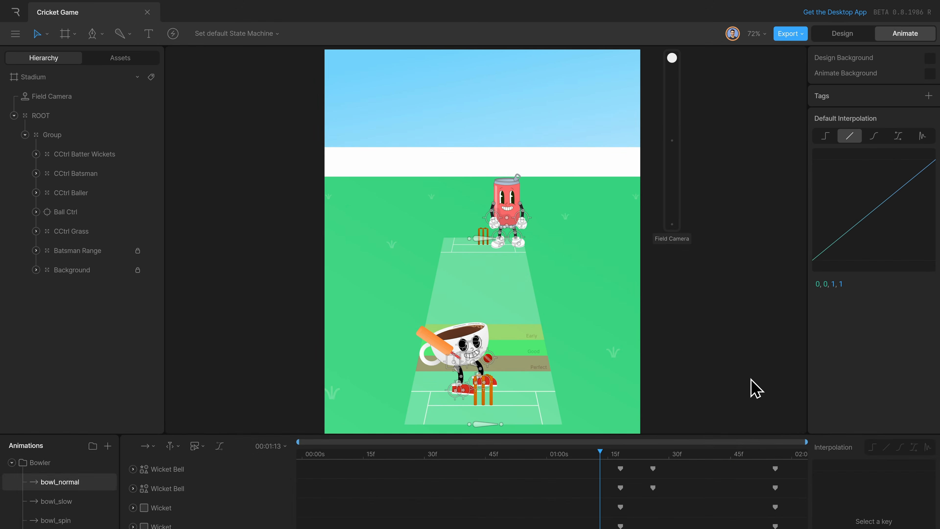
Add an event below the Field Camera control at about X 861, Y 522 and open its name for editing.
{"action": "key", "text": "Tab"}
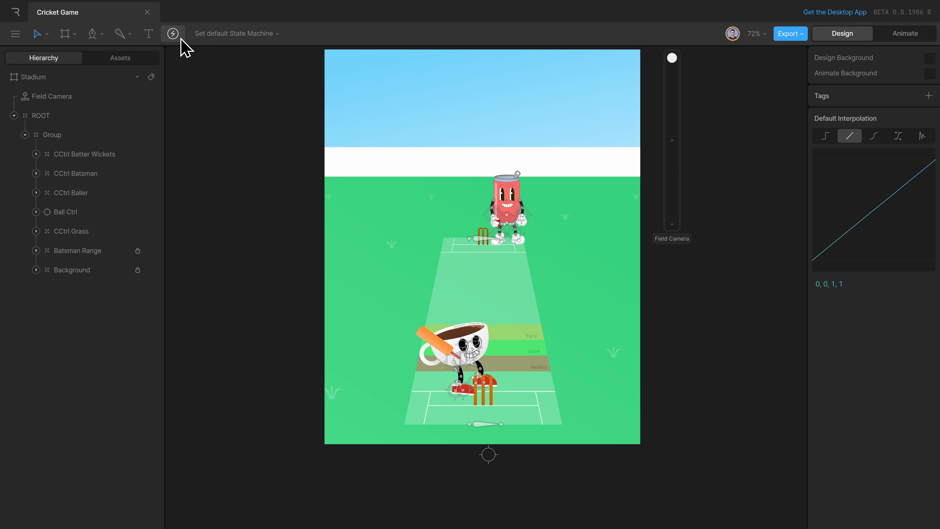
{"action": "left_click", "coordinate": [659, 277]}
{"action": "left_click_drag", "start_coordinate": [670, 286], "coordinate": [674, 264]}
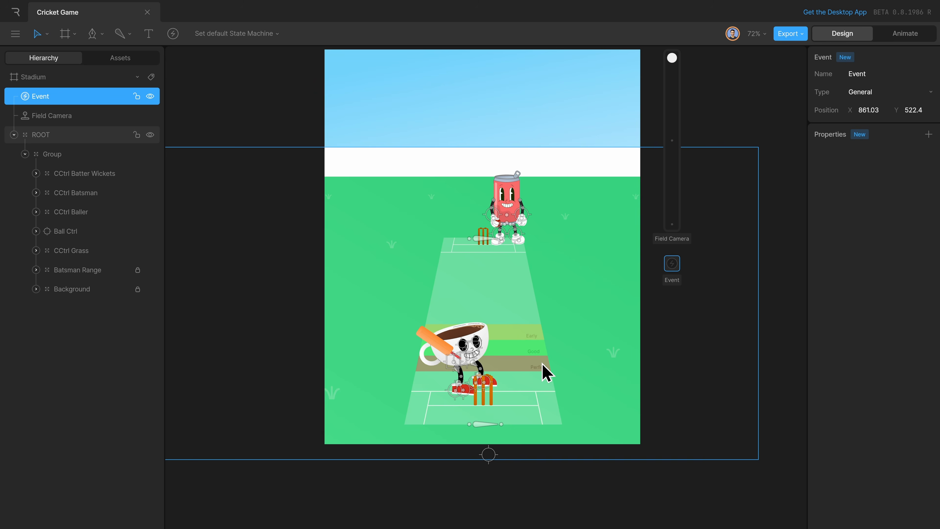
{"action": "left_click", "coordinate": [876, 74]}
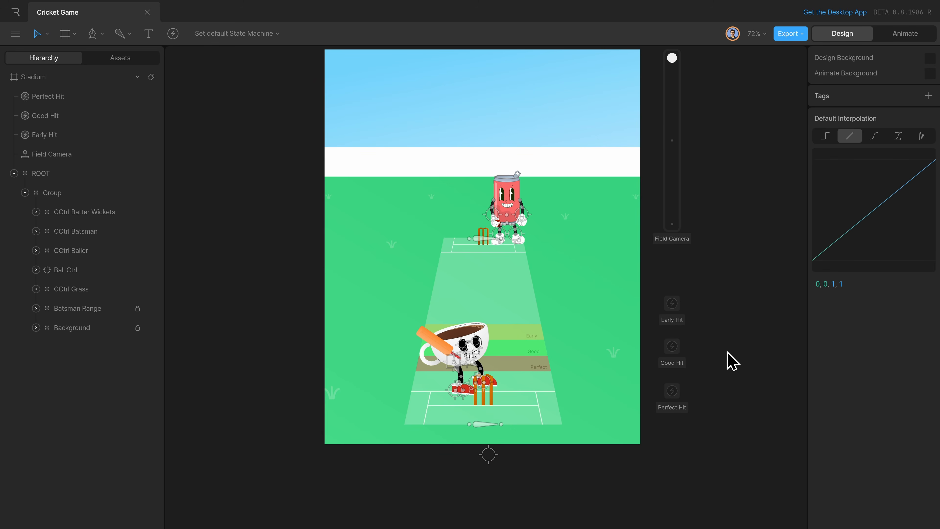
Scrub bowl_normal between 00:00:56 and 00:01:17 to examine the ball before and after the hit zones.
{"action": "key", "text": "Tab"}
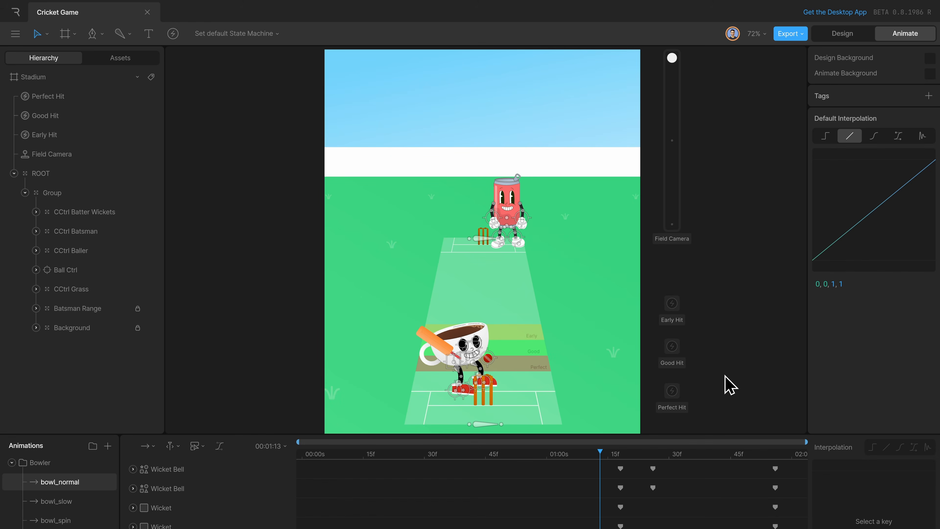
{"action": "left_click_drag", "start_coordinate": [604, 460], "coordinate": [532, 461]}
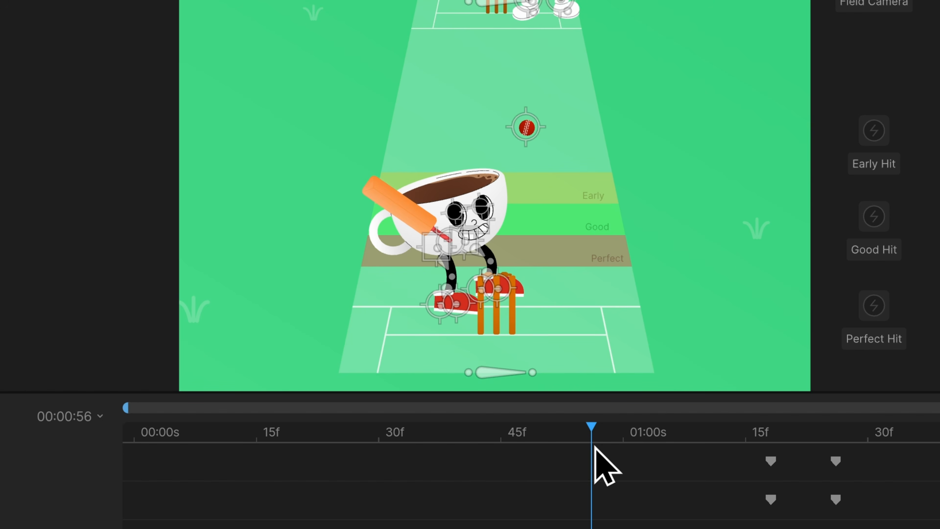
{"action": "left_click_drag", "start_coordinate": [595, 447], "coordinate": [759, 445]}
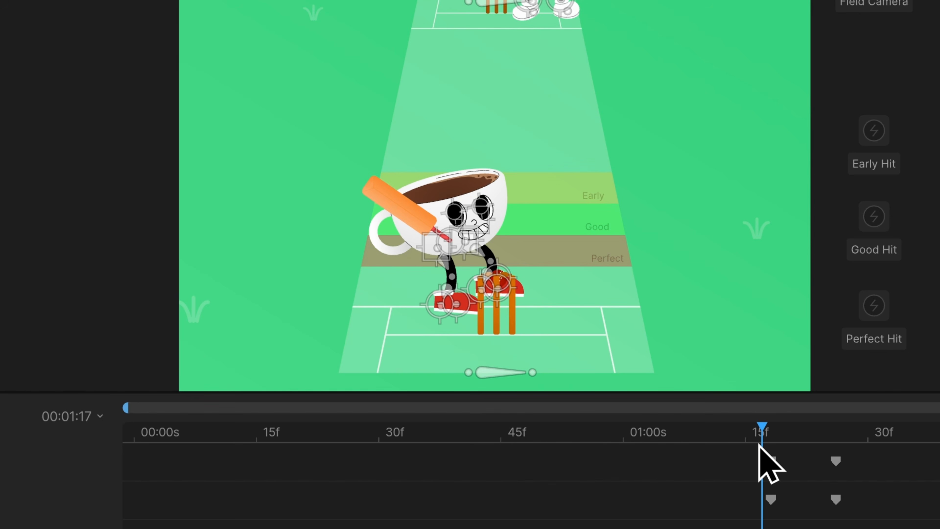
{"action": "mouse_move", "coordinate": [762, 441]}
{"action": "left_mouse_down"}
{"action": "mouse_move", "coordinate": [747, 438]}
{"action": "mouse_move", "coordinate": [759, 438]}
{"action": "left_mouse_up"}
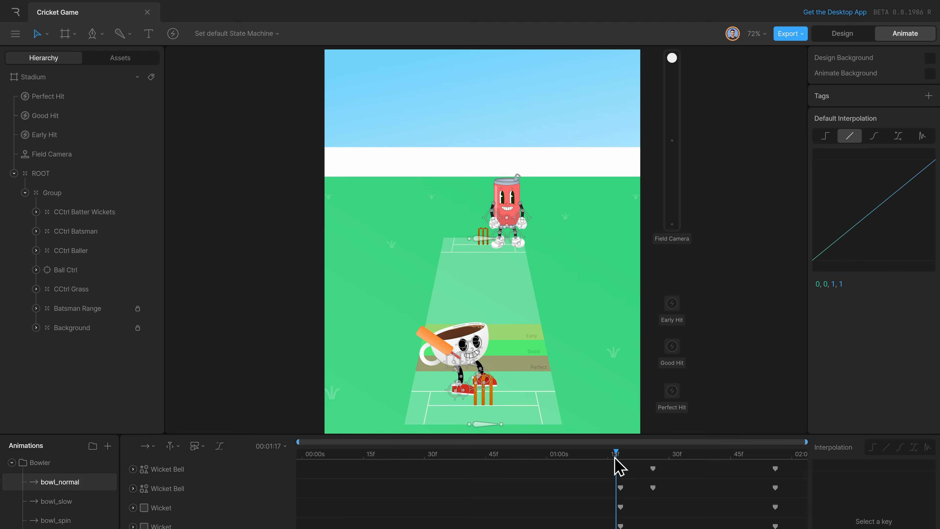
Duplicate the Early Hit event above itself at about Y 526 and rename the copy No Hit.
{"action": "key", "text": "Tab"}
{"action": "left_click", "coordinate": [677, 306]}
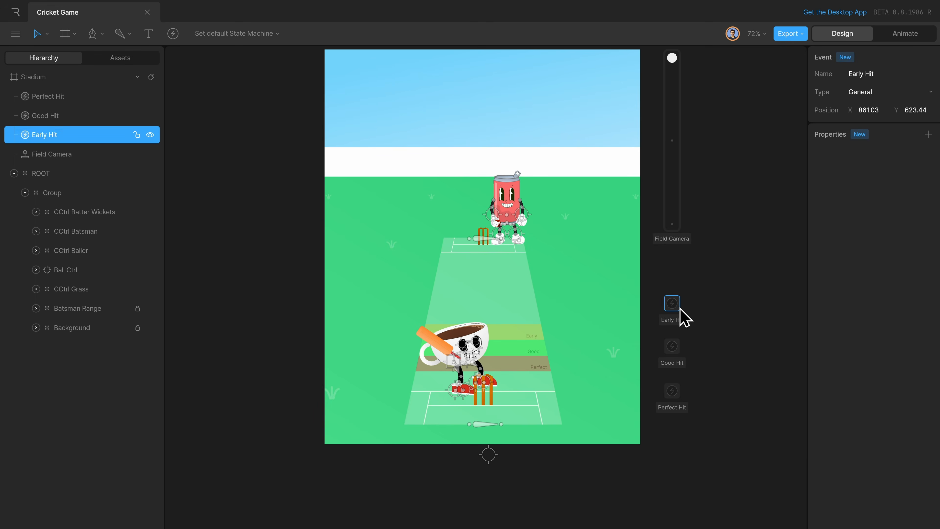
{"action": "left_click_drag", "start_coordinate": [678, 306], "coordinate": [678, 267]}
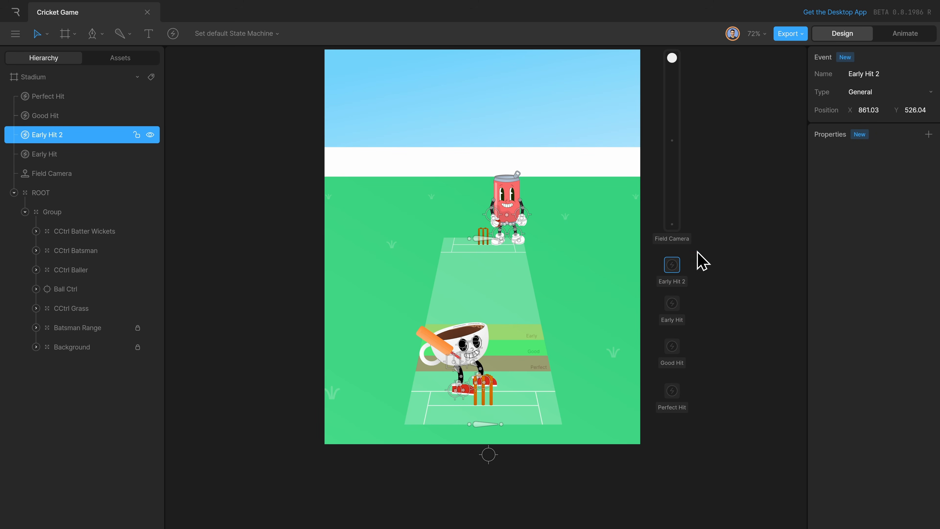
{"action": "left_click", "coordinate": [891, 74]}
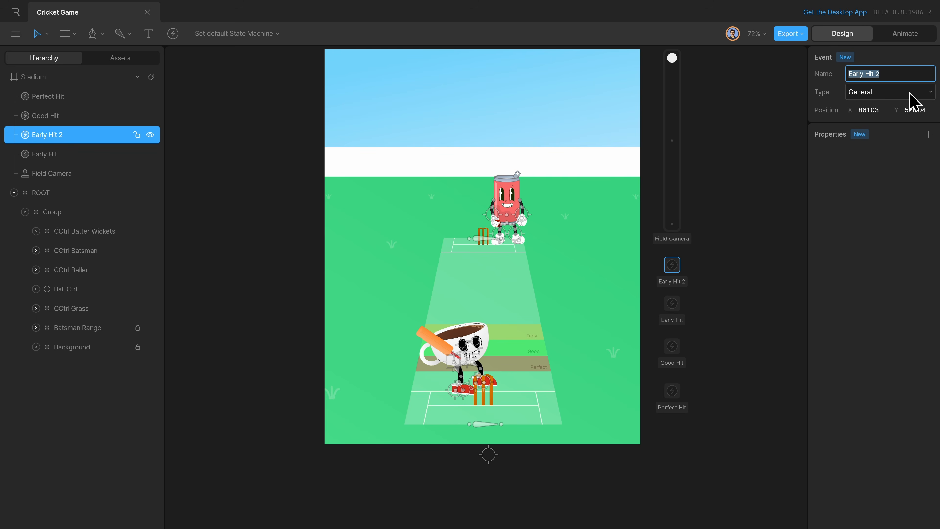
{"action": "key", "text": "Return"}
{"action": "left_click", "coordinate": [772, 352]}
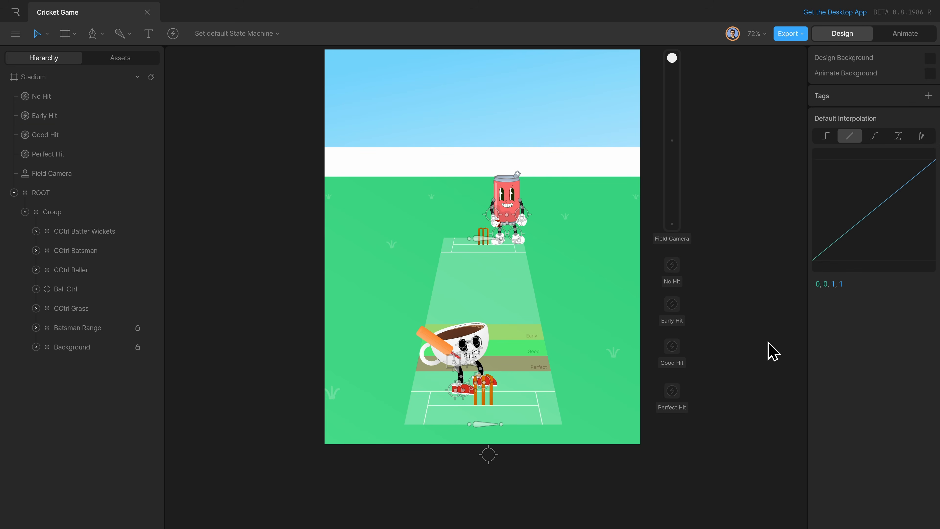
Move the Perfect Hit event up to about Y 831 and scrub bowl_normal to 00:01:21, where the ball hits the wickets.
{"action": "left_click_drag", "start_coordinate": [676, 392], "coordinate": [675, 386]}
{"action": "key", "text": "Tab"}
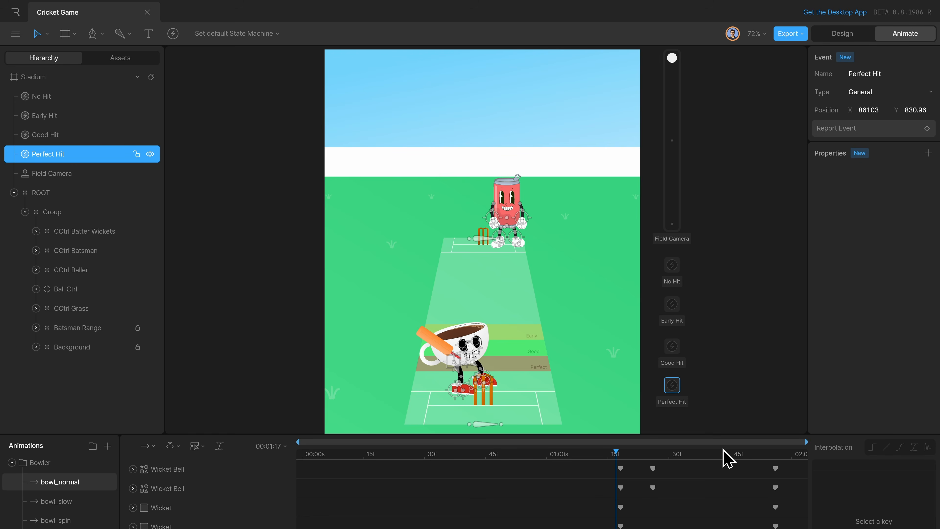
{"action": "left_click_drag", "start_coordinate": [721, 455], "coordinate": [616, 453]}
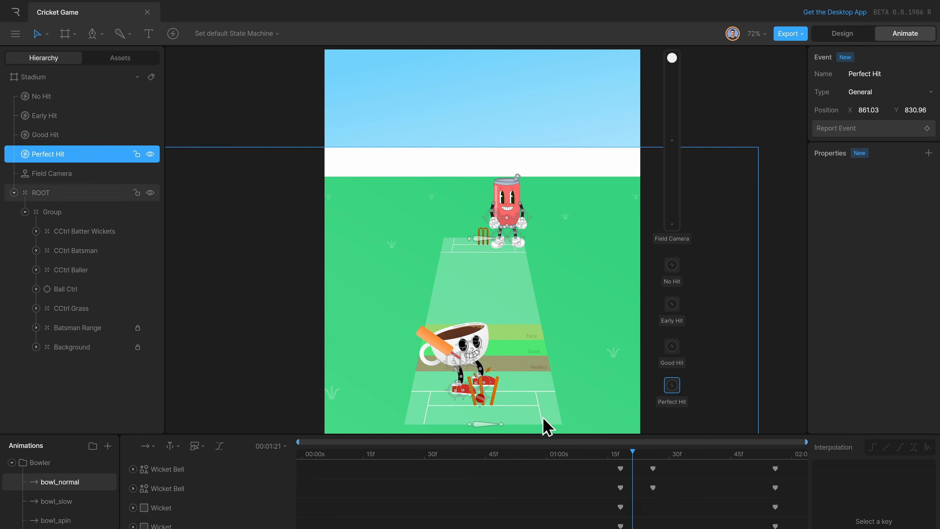
Duplicate the Perfect Hit event below itself at about Y 922 and rename the copy Bowled.
{"action": "key", "text": "Tab"}
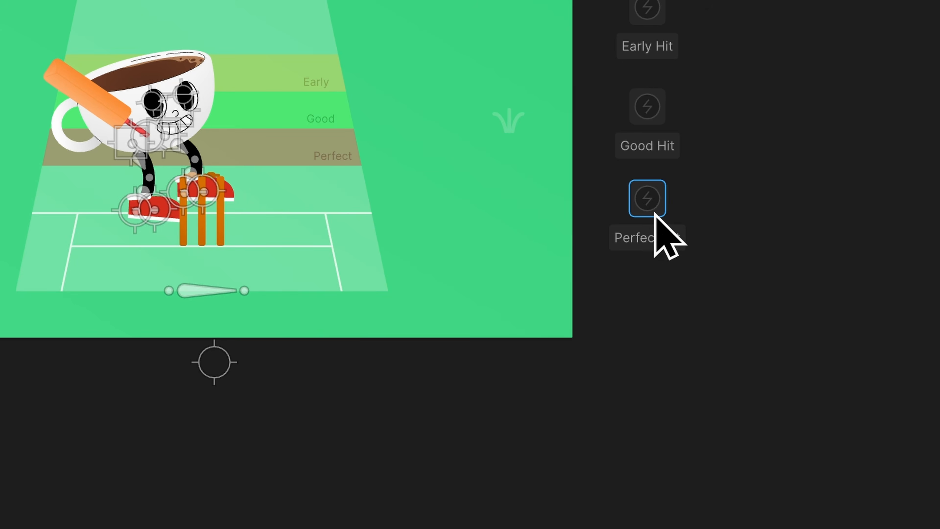
{"action": "left_click_drag", "start_coordinate": [675, 390], "coordinate": [675, 426]}
{"action": "left_click", "coordinate": [898, 74]}
{"action": "type", "text": "B"}
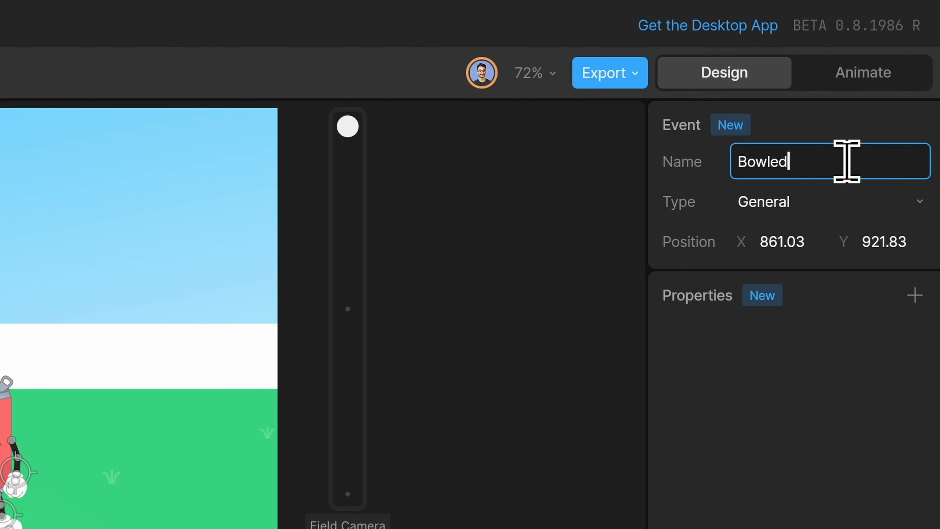
{"action": "type", "text": "owled"}
{"action": "key", "text": "Return"}
Switch to animation mode and key the Early Hit event's report at 00:01:04 in bowl_normal.
{"action": "key", "text": "Tab"}
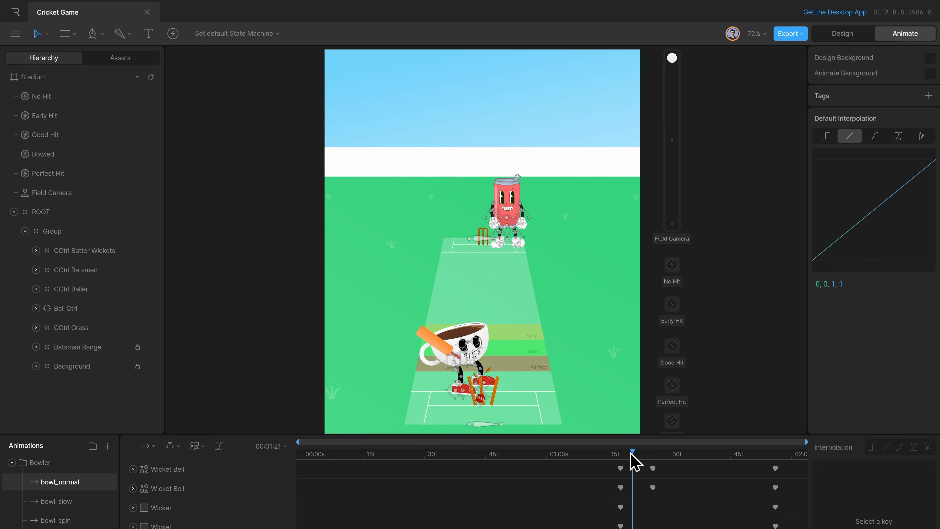
{"action": "left_click_drag", "start_coordinate": [631, 452], "coordinate": [564, 455]}
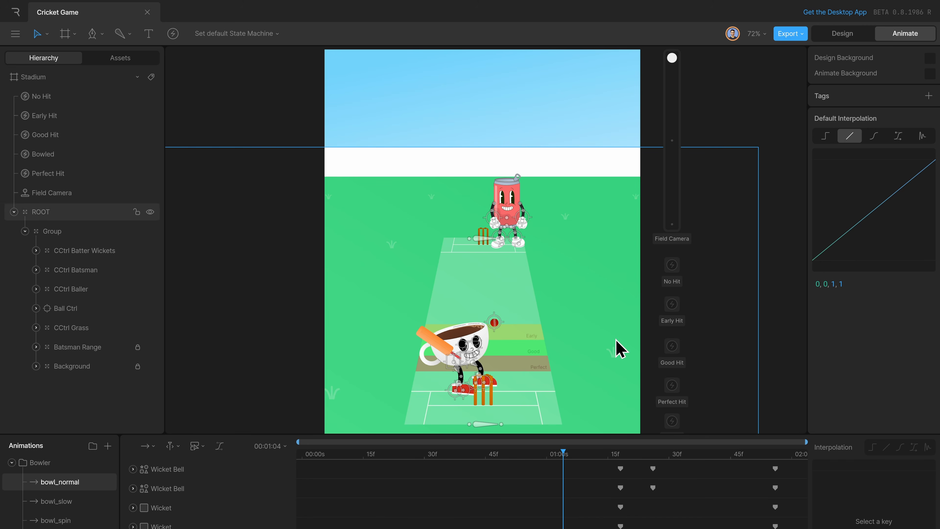
{"action": "left_click", "coordinate": [673, 311]}
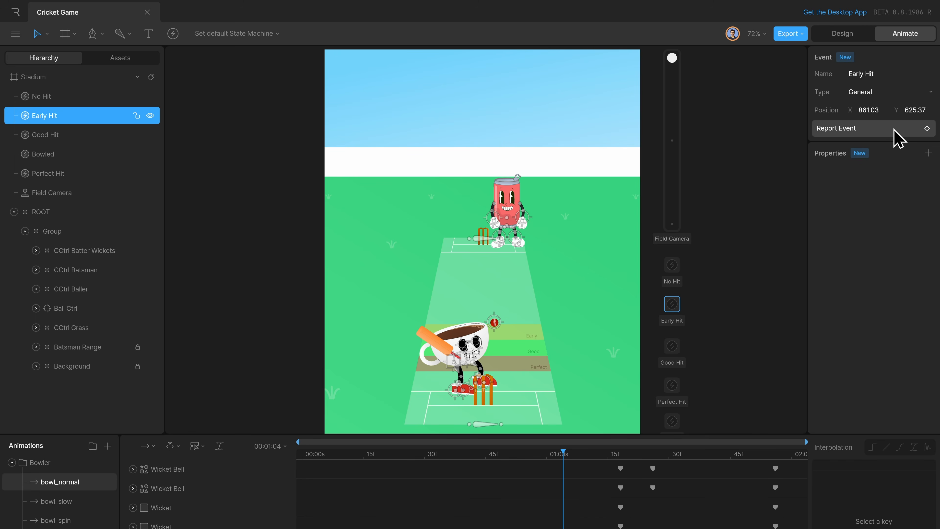
{"action": "left_click", "coordinate": [926, 128]}
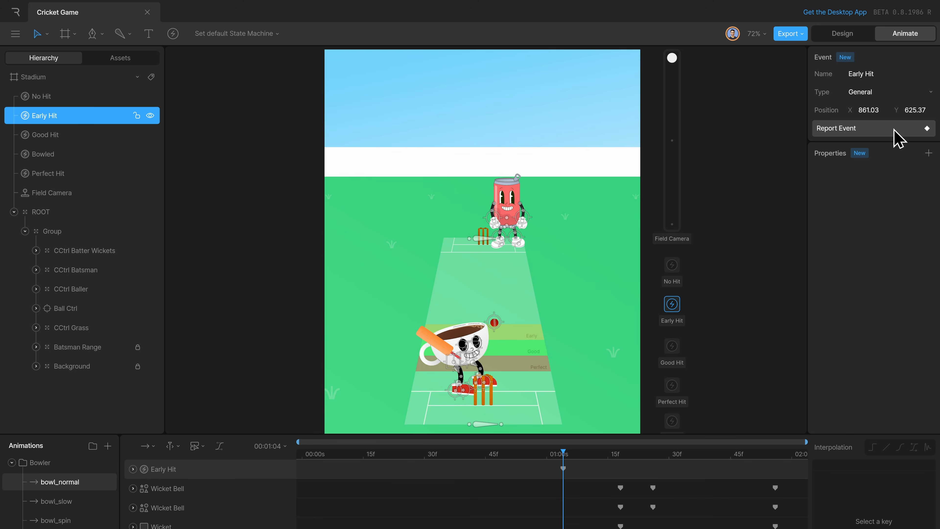
Advance bowl_normal to 00:01:09 and key the Good Hit event's report there.
{"action": "key", "text": "period"}
{"action": "key", "text": "period"}
{"action": "key", "text": "period"}
{"action": "key", "text": "period"}
{"action": "key", "text": "period"}
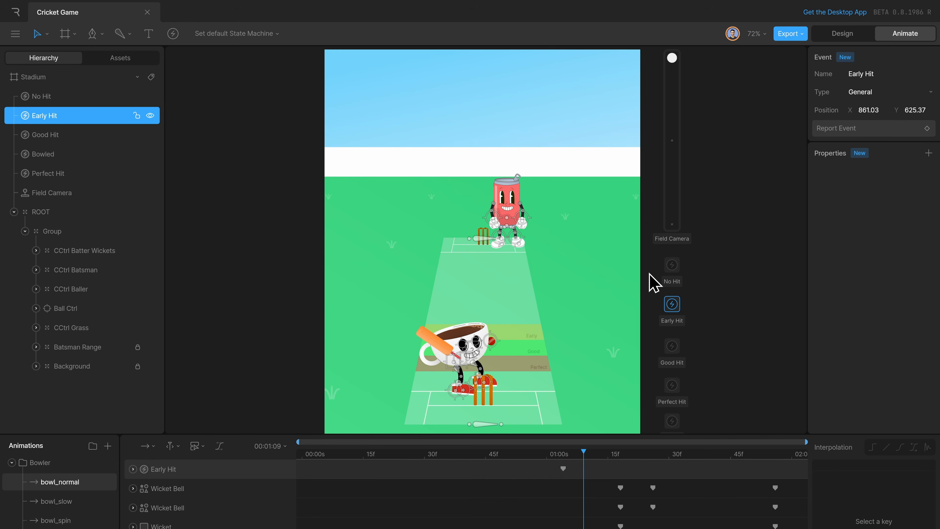
{"action": "left_click", "coordinate": [670, 350]}
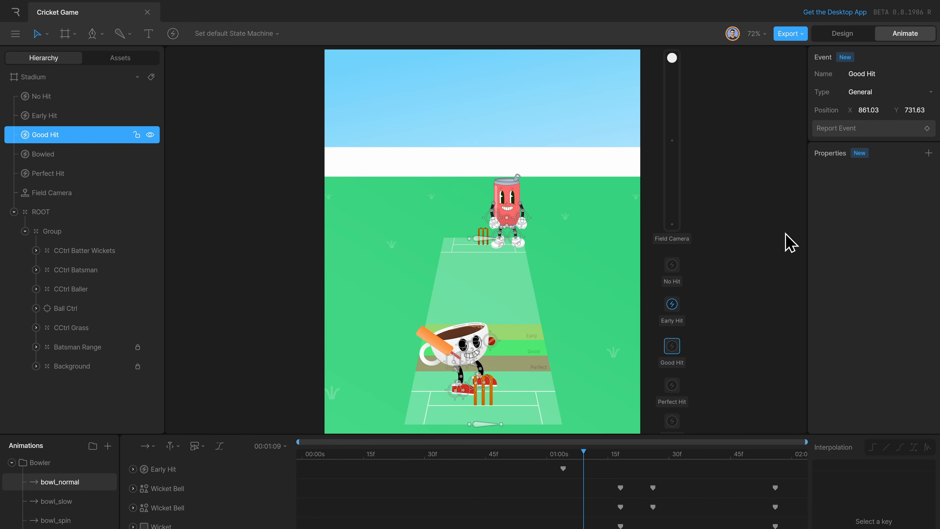
{"action": "left_click", "coordinate": [877, 130]}
Advance bowl_normal to 00:01:12 and key the Perfect Hit event's report there.
{"action": "key", "text": "period"}
{"action": "key", "text": "period"}
{"action": "key", "text": "period"}
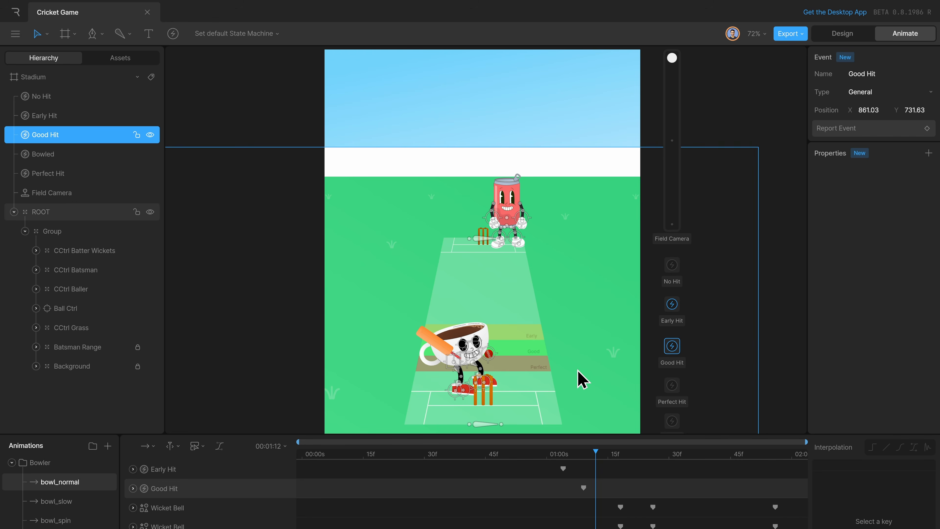
{"action": "left_click", "coordinate": [672, 386]}
{"action": "left_click", "coordinate": [887, 134]}
Advance bowl_normal to 00:01:16, just past the hit zones, and key the No Hit event's report there.
{"action": "key", "text": "period"}
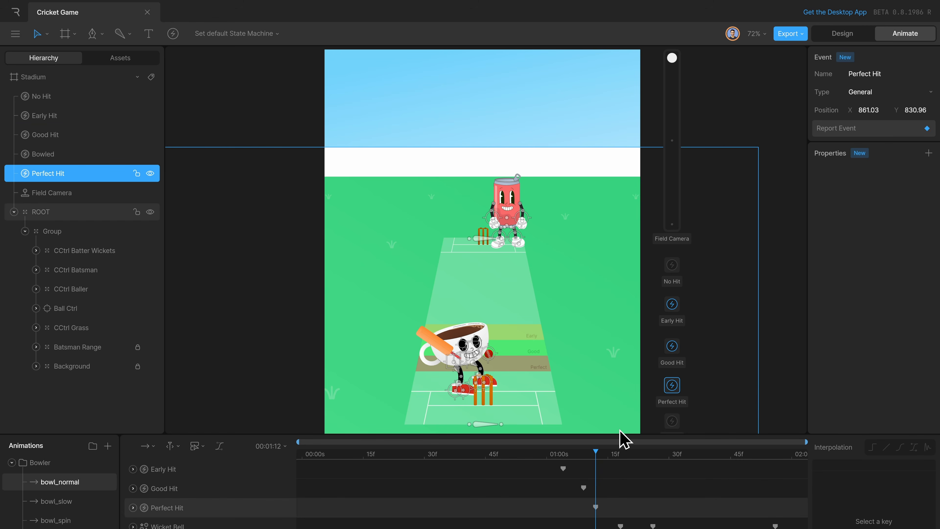
{"action": "key", "text": "period"}
{"action": "key", "text": "period"}
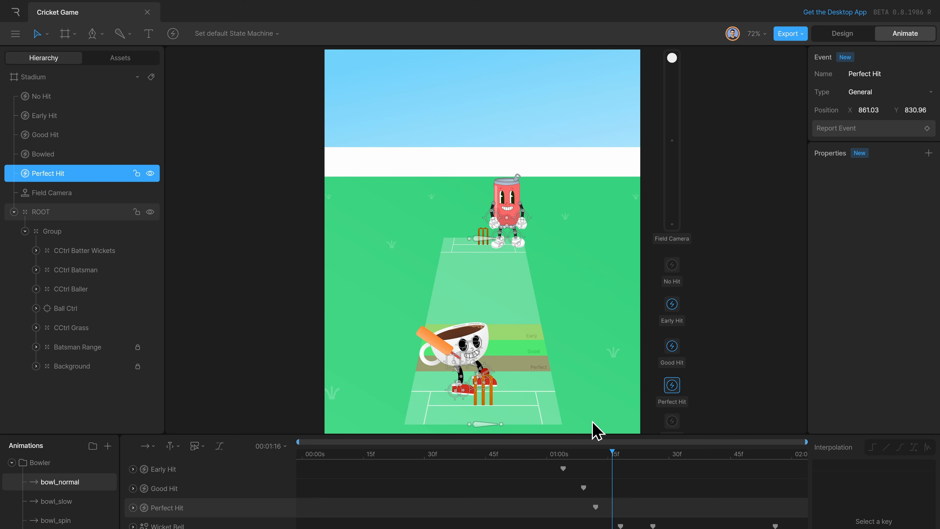
{"action": "key", "text": "period"}
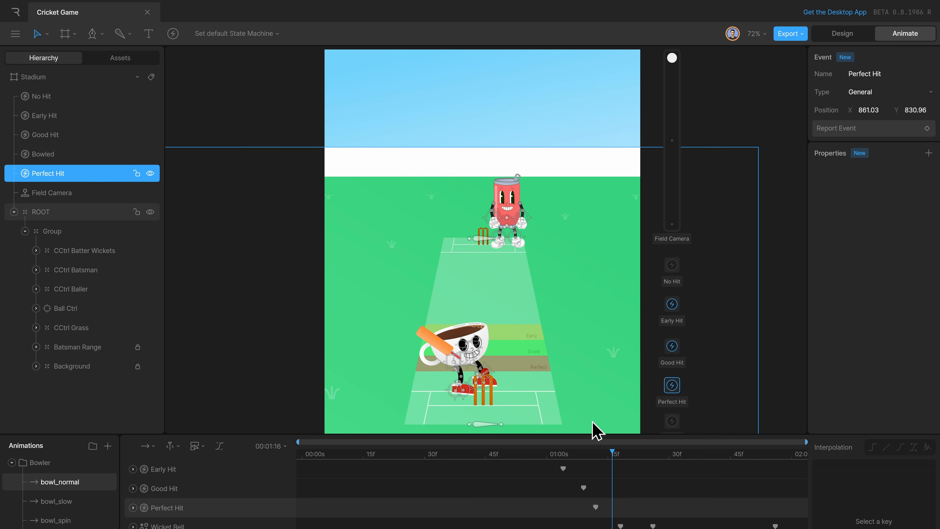
{"action": "left_click", "coordinate": [677, 267]}
{"action": "left_click", "coordinate": [857, 128]}
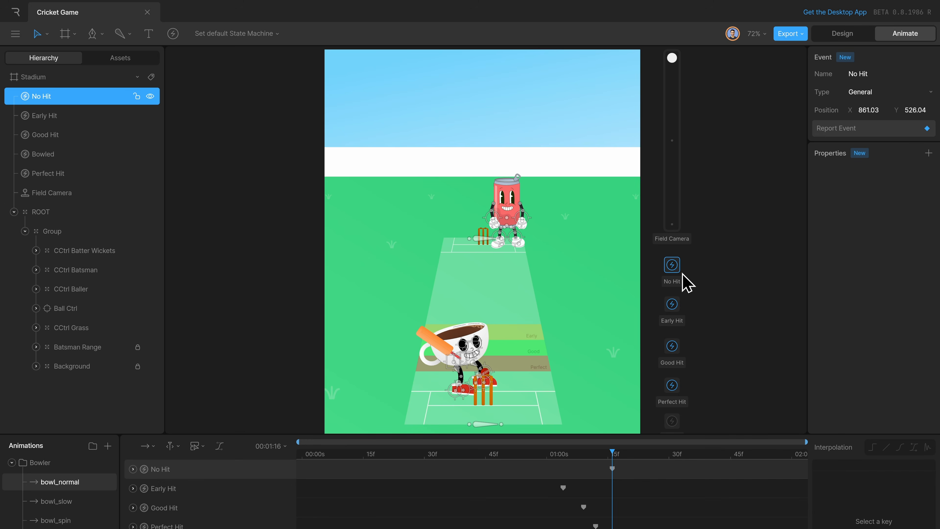
Try keying the No Hit event's report at 00:00:00 as well and scrub bowl_normal to 00:00:12.
{"action": "left_click", "coordinate": [301, 454]}
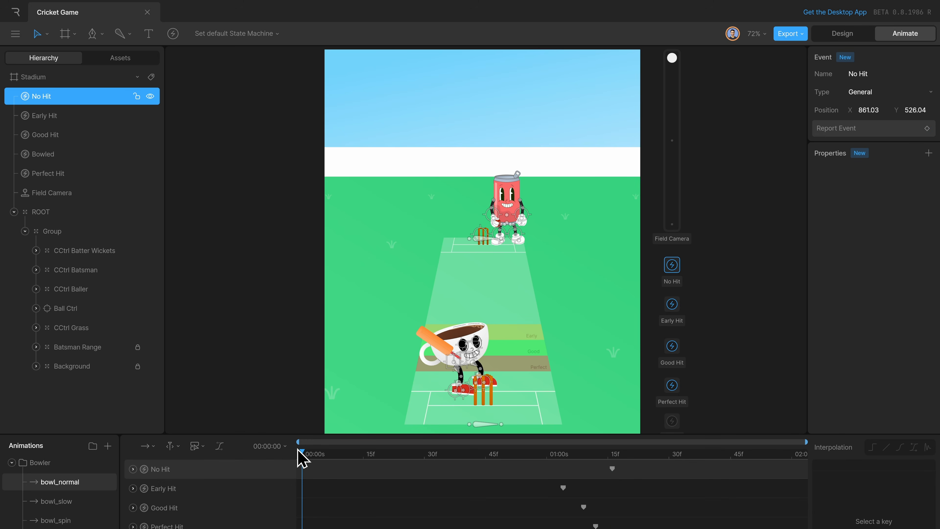
{"action": "left_click", "coordinate": [926, 128]}
{"action": "left_click_drag", "start_coordinate": [313, 467], "coordinate": [351, 478]}
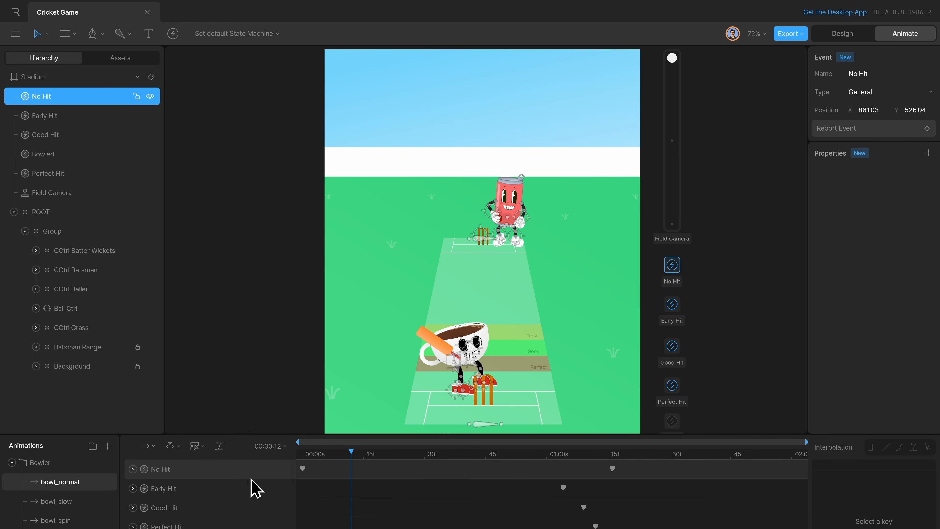
{"action": "left_click", "coordinate": [292, 464]}
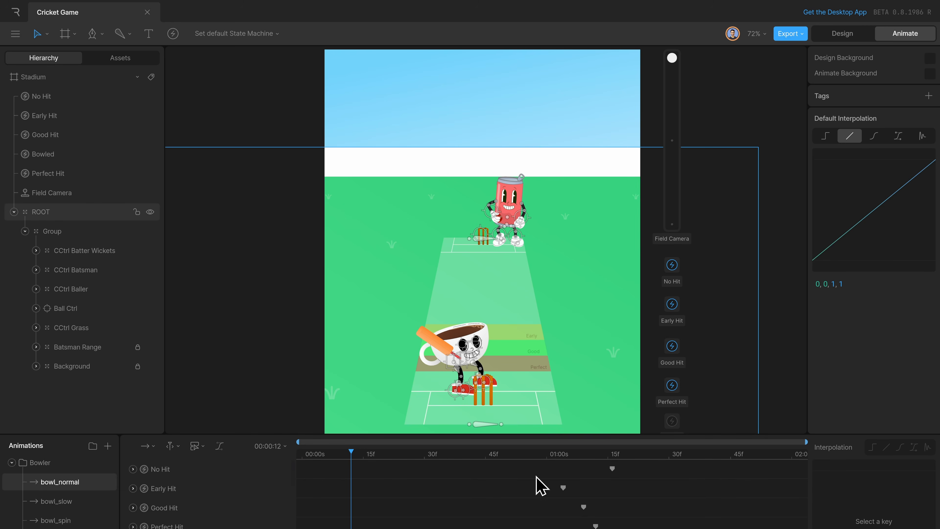
Scrub bowl_normal across the hit event keys and play the whole animation from the start to check their timing.
{"action": "left_click_drag", "start_coordinate": [492, 466], "coordinate": [574, 469]}
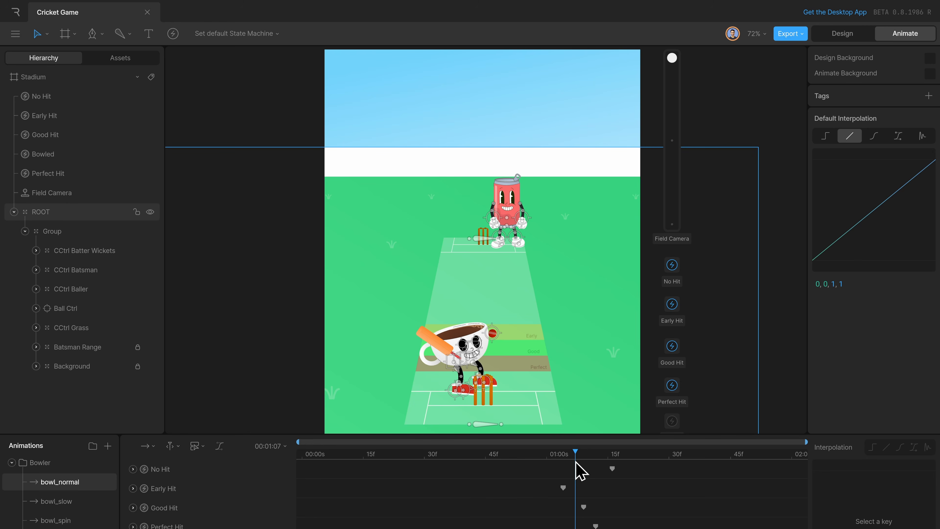
{"action": "left_click_drag", "start_coordinate": [540, 465], "coordinate": [592, 466]}
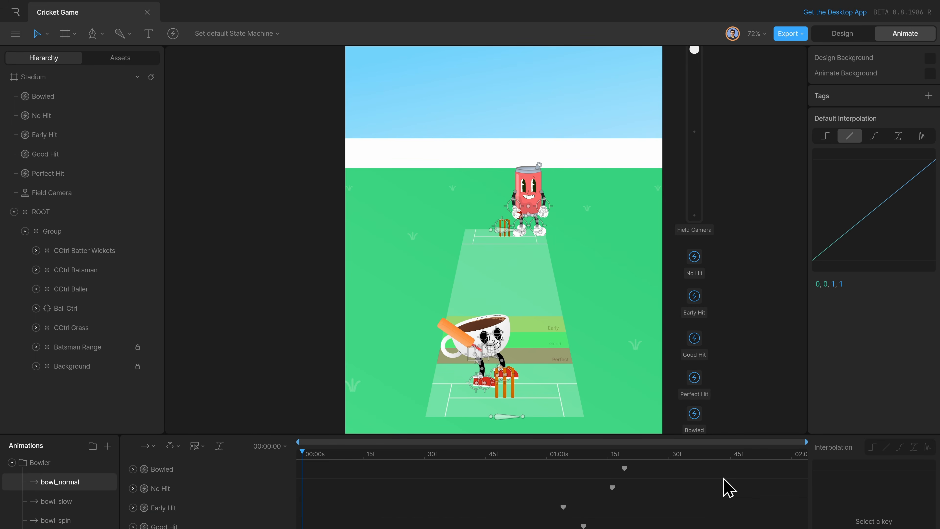
{"action": "key", "text": "space"}
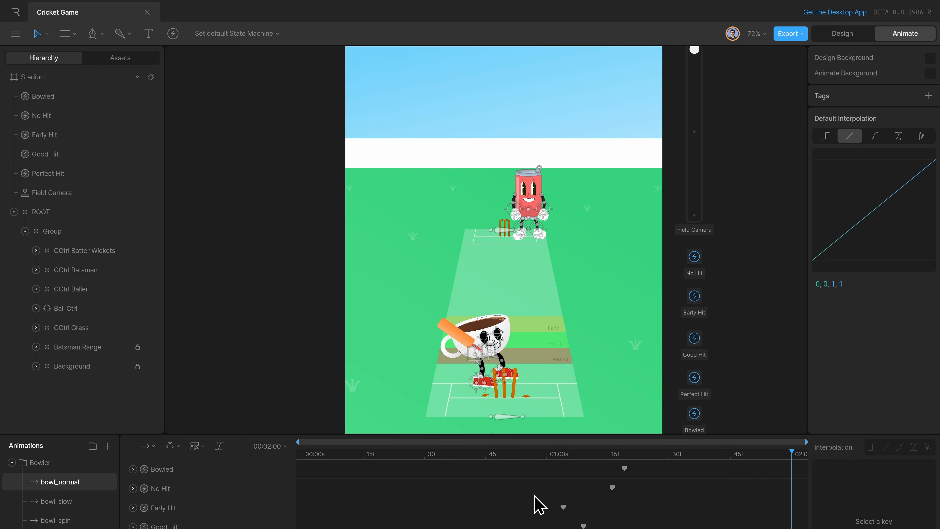
Open the bowl_slow and bowl_spin animations in turn and preview each ball's path towards the batsman.
{"action": "left_click", "coordinate": [84, 512]}
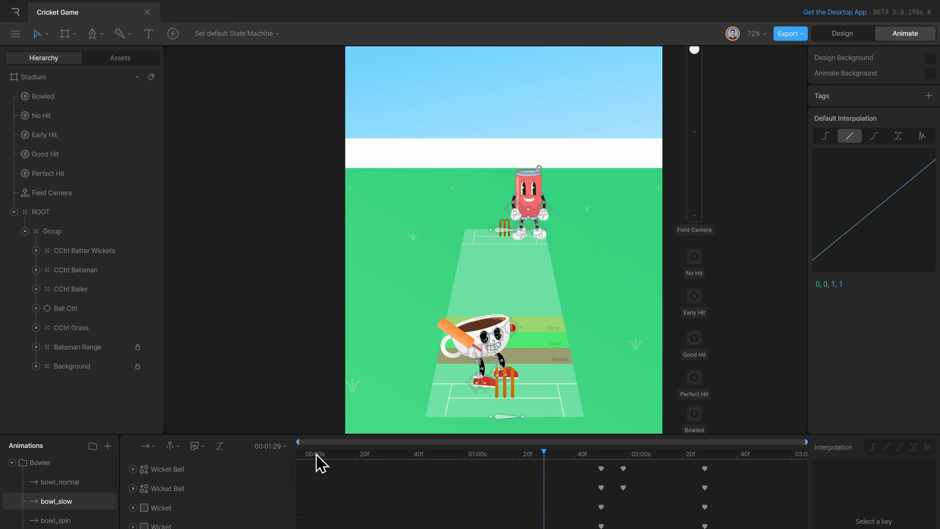
{"action": "key", "text": "space"}
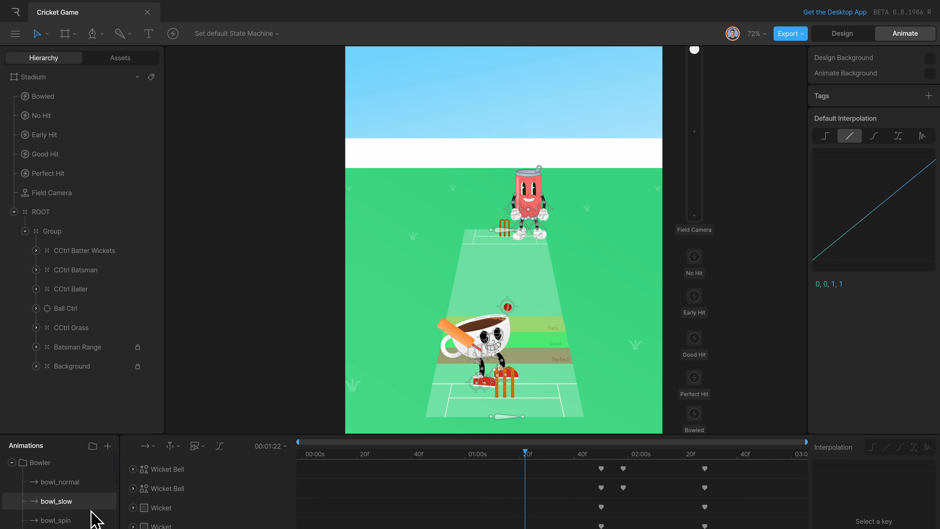
{"action": "left_click", "coordinate": [91, 520]}
{"action": "key", "text": "space"}
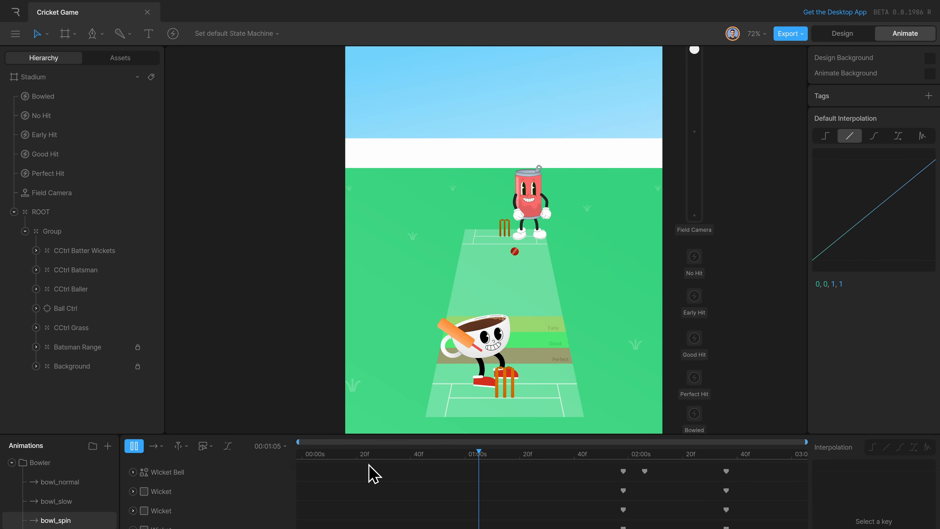
Open bowl_fast, play it through and scrub to 00:00:59 to examine when the ball reaches the hit zones.
{"action": "scroll", "coordinate": [81, 516], "scroll_direction": "down", "scroll_amount": 1}
{"action": "left_click", "coordinate": [76, 512]}
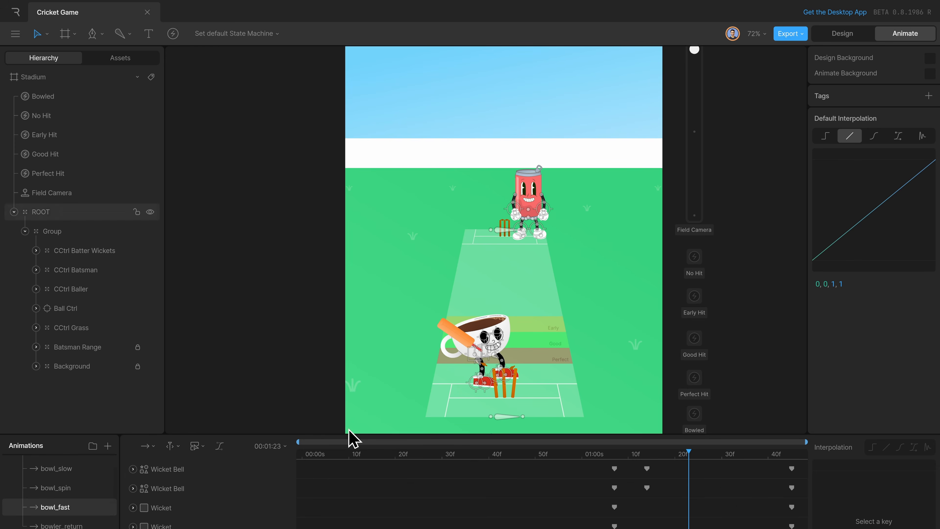
{"action": "left_click", "coordinate": [404, 459]}
{"action": "key", "text": "space"}
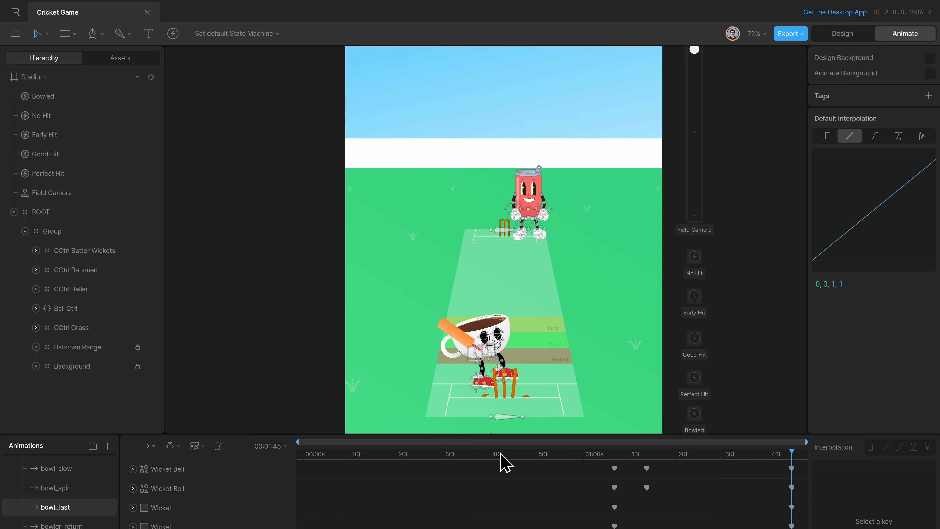
{"action": "left_click_drag", "start_coordinate": [461, 461], "coordinate": [581, 482]}
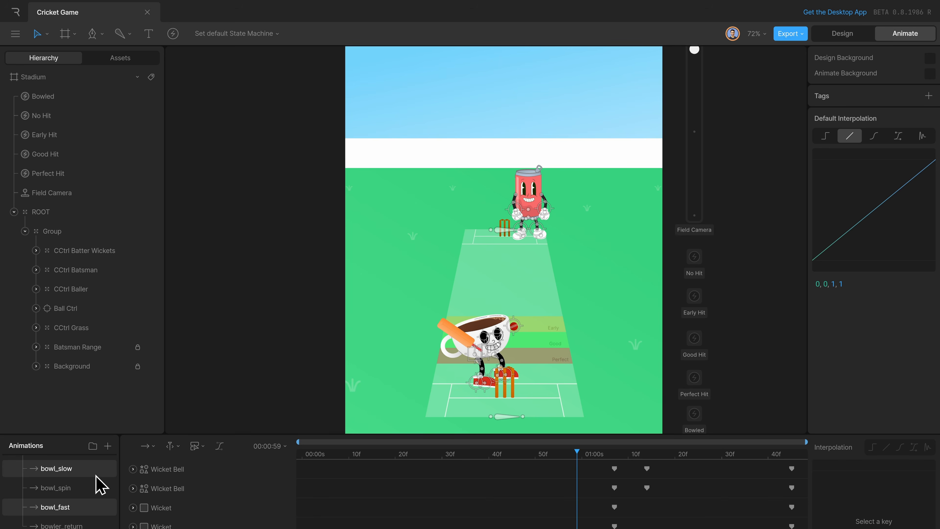
Return to bowl_normal and scrub to 00:01:16, back to the start, and to 00:00:47 to examine the bowler's delivery.
{"action": "scroll", "coordinate": [59, 506], "scroll_direction": "up", "scroll_amount": 2}
{"action": "left_click", "coordinate": [61, 482]}
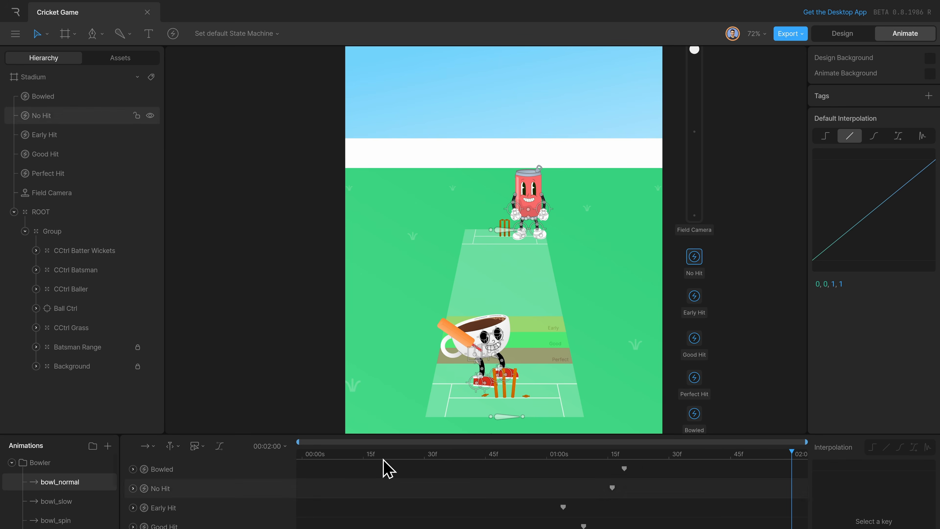
{"action": "left_click_drag", "start_coordinate": [414, 460], "coordinate": [612, 468]}
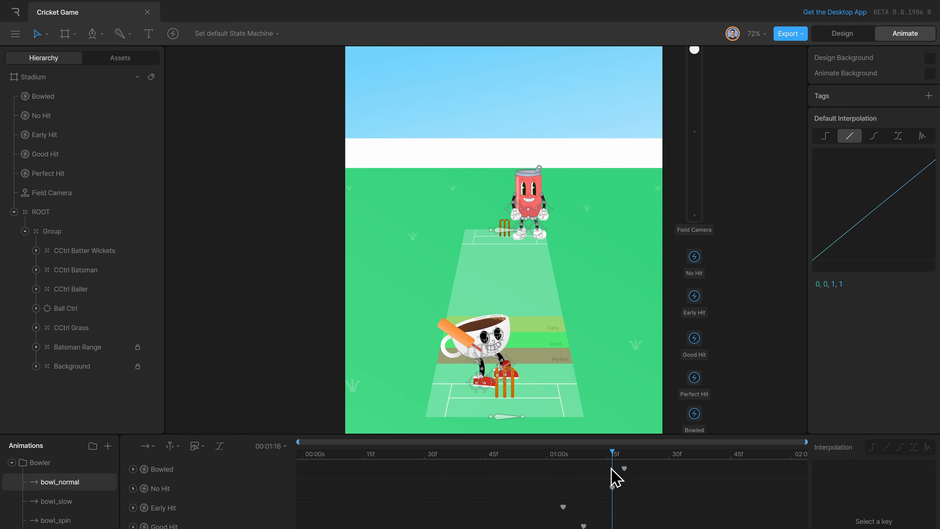
{"action": "left_click_drag", "start_coordinate": [485, 458], "coordinate": [289, 459]}
{"action": "scroll", "coordinate": [531, 200], "scroll_direction": "up", "scroll_amount": 5}
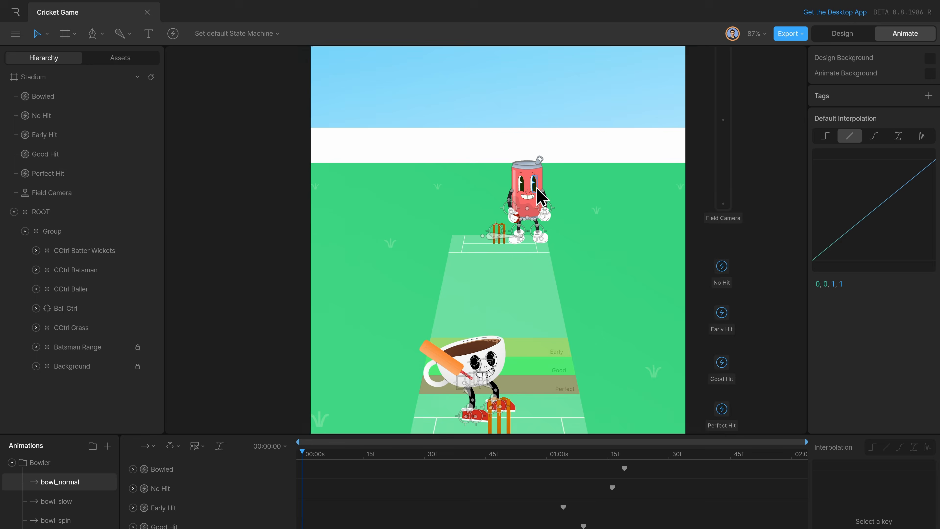
{"action": "left_click_drag", "start_coordinate": [304, 455], "coordinate": [494, 485]}
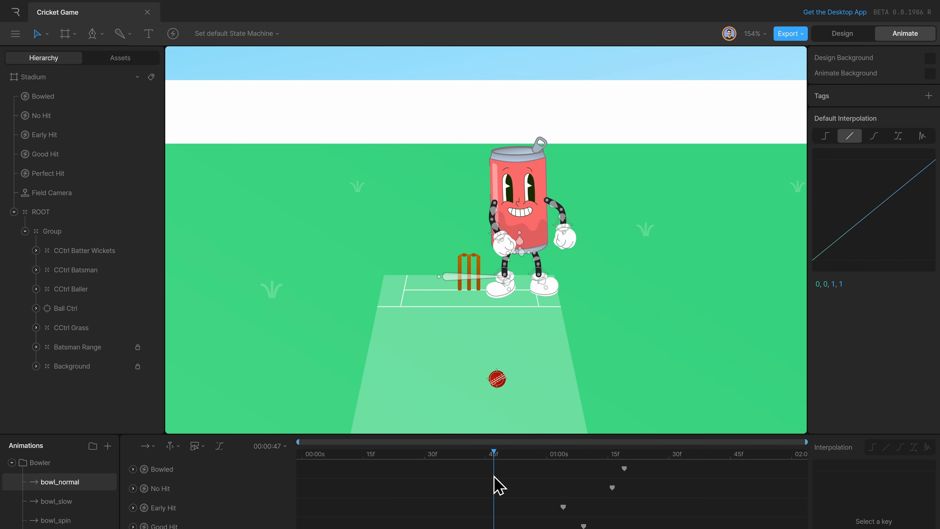
Scrub bowl_normal through the hit zones to 00:01:20 and compare its first frame with the end at 00:02:00.
{"action": "scroll", "coordinate": [573, 350], "scroll_direction": "down", "scroll_amount": 3}
{"action": "left_click_drag", "start_coordinate": [603, 347], "coordinate": [616, 211]}
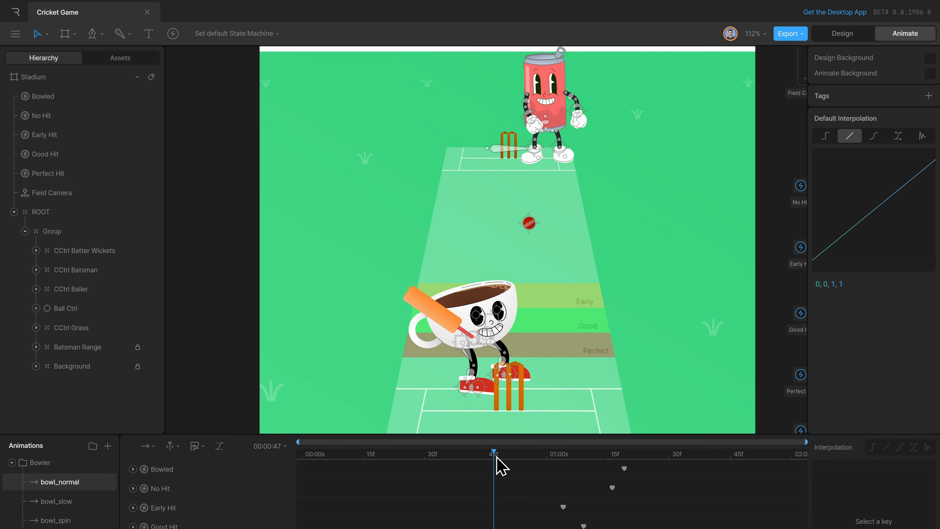
{"action": "left_click_drag", "start_coordinate": [497, 465], "coordinate": [628, 481]}
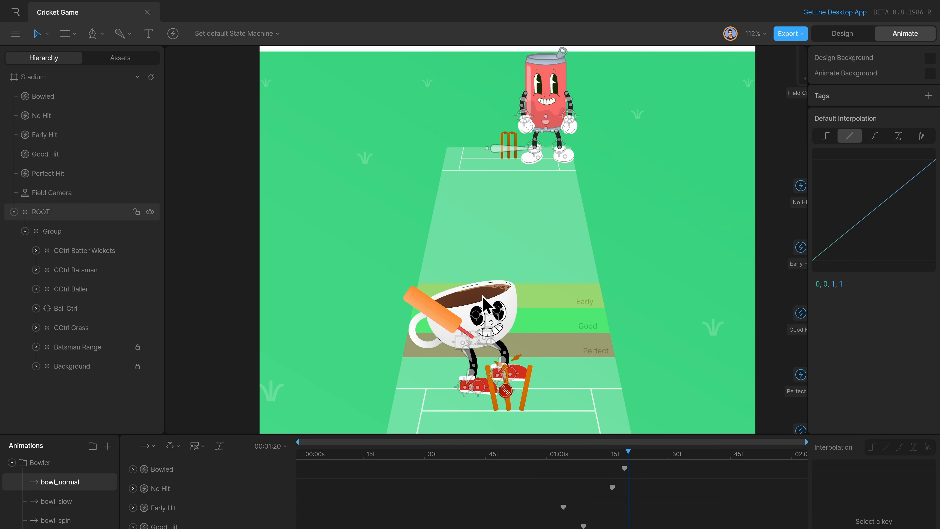
{"action": "left_click_drag", "start_coordinate": [536, 459], "coordinate": [572, 448]}
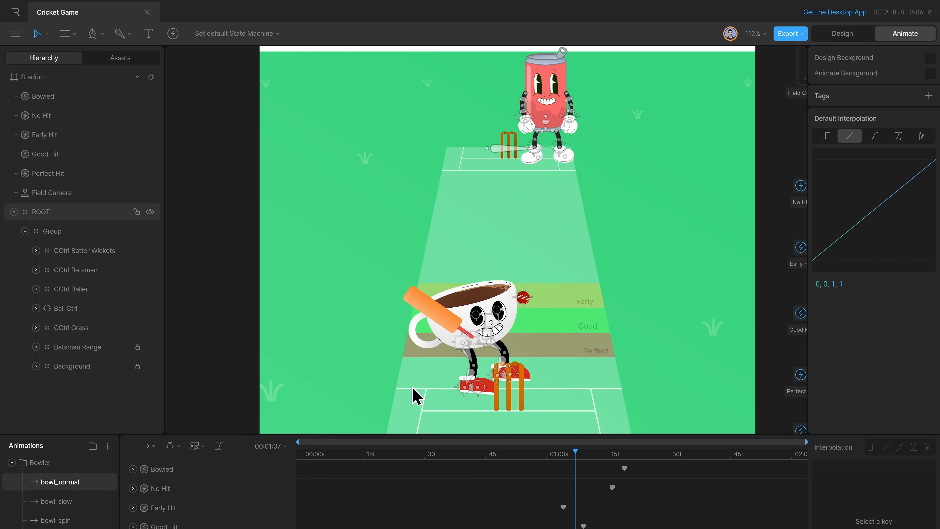
{"action": "left_click_drag", "start_coordinate": [329, 458], "coordinate": [279, 459]}
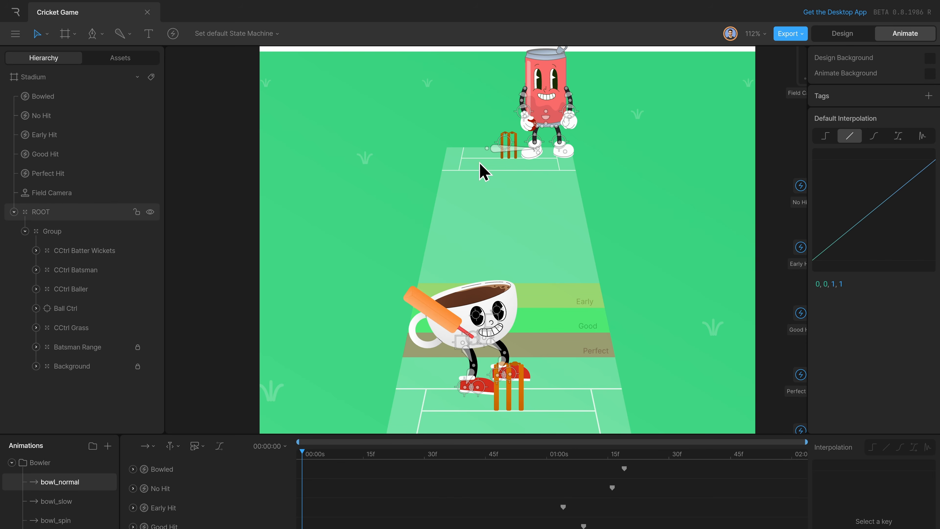
{"action": "left_click", "coordinate": [801, 455]}
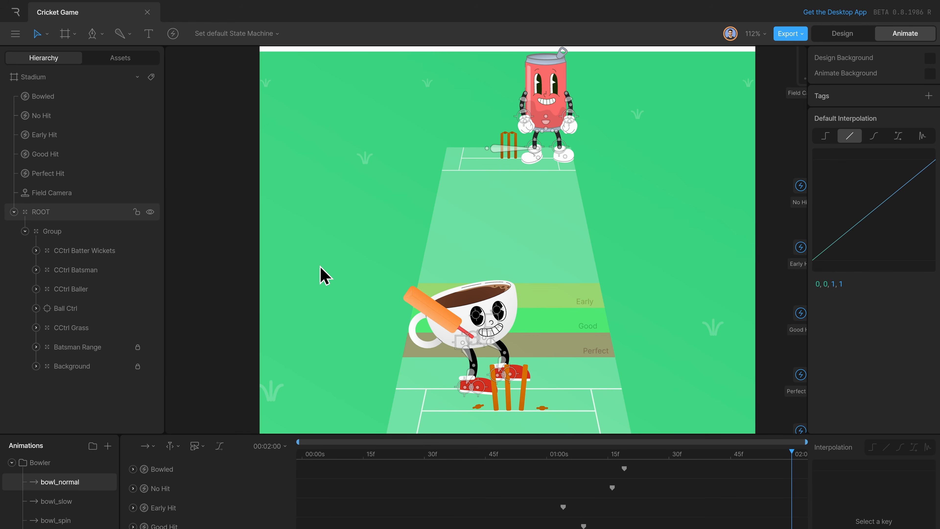
Open bowler_return and scrub from the start to 00:01:09 to examine the bowler resetting to the starting pose.
{"action": "scroll", "coordinate": [67, 509], "scroll_direction": "down", "scroll_amount": 2}
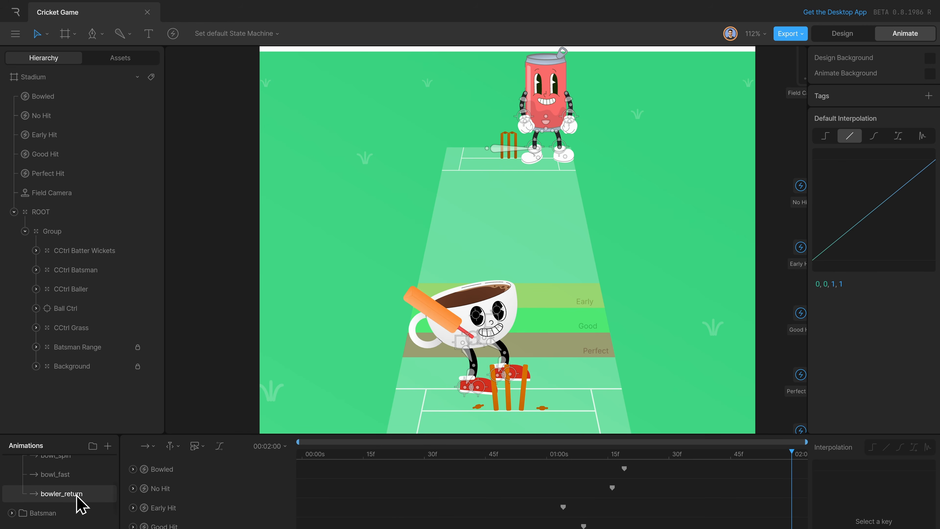
{"action": "left_click", "coordinate": [81, 496]}
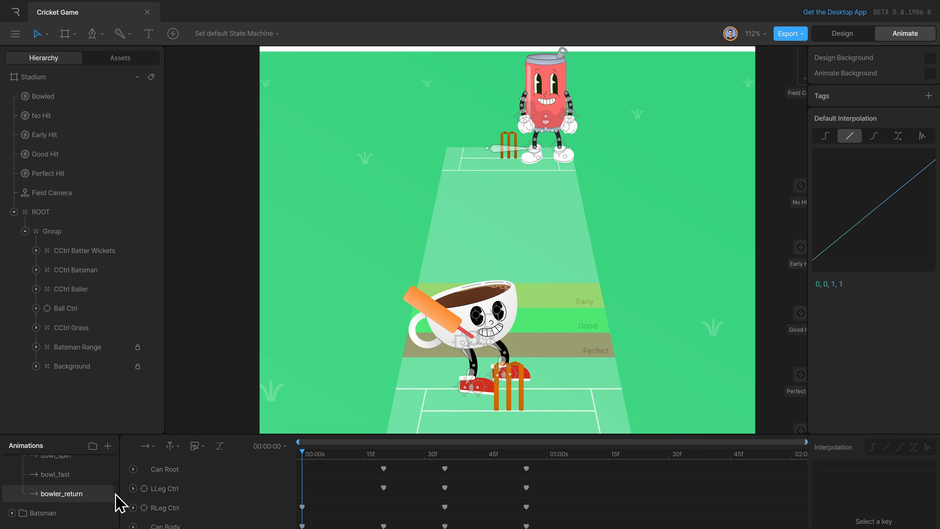
{"action": "left_click_drag", "start_coordinate": [306, 457], "coordinate": [480, 491]}
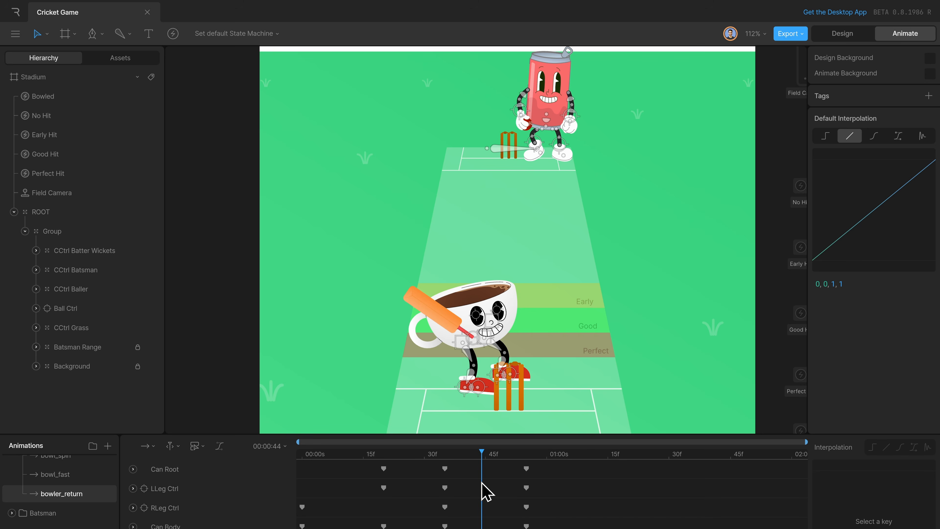
{"action": "left_click_drag", "start_coordinate": [484, 491], "coordinate": [584, 496]}
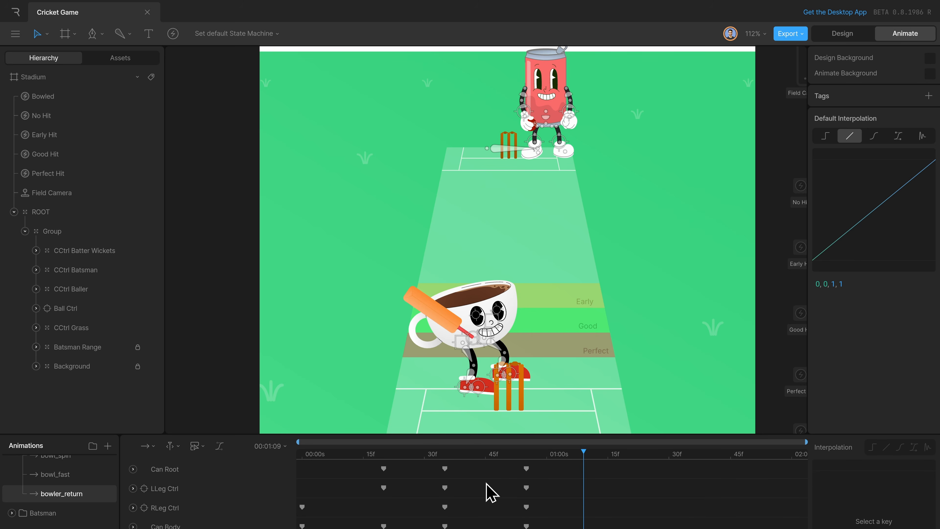
Replay bowler_return from its first frame to the end and collapse the Bowler animation folder.
{"action": "left_click_drag", "start_coordinate": [476, 456], "coordinate": [268, 459]}
{"action": "key", "text": "space"}
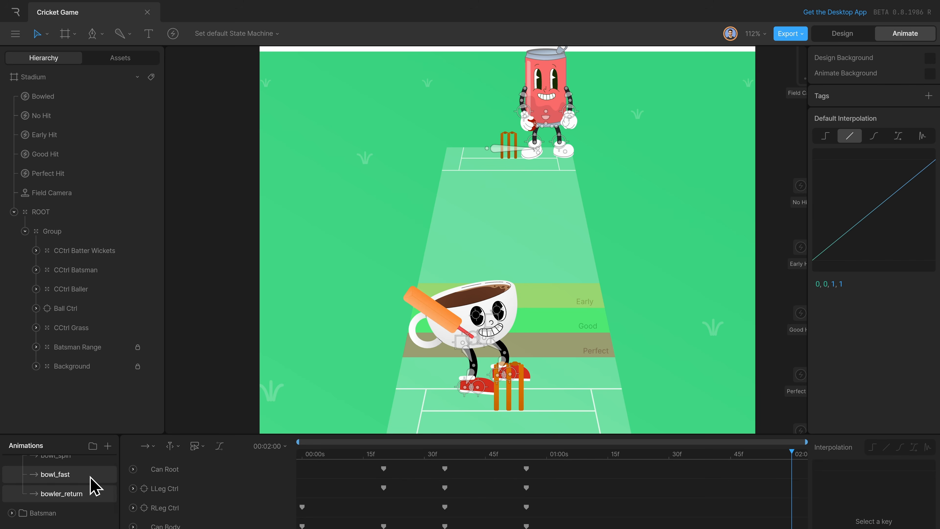
{"action": "scroll", "coordinate": [84, 492], "scroll_direction": "up", "scroll_amount": 3}
{"action": "left_click", "coordinate": [12, 463]}
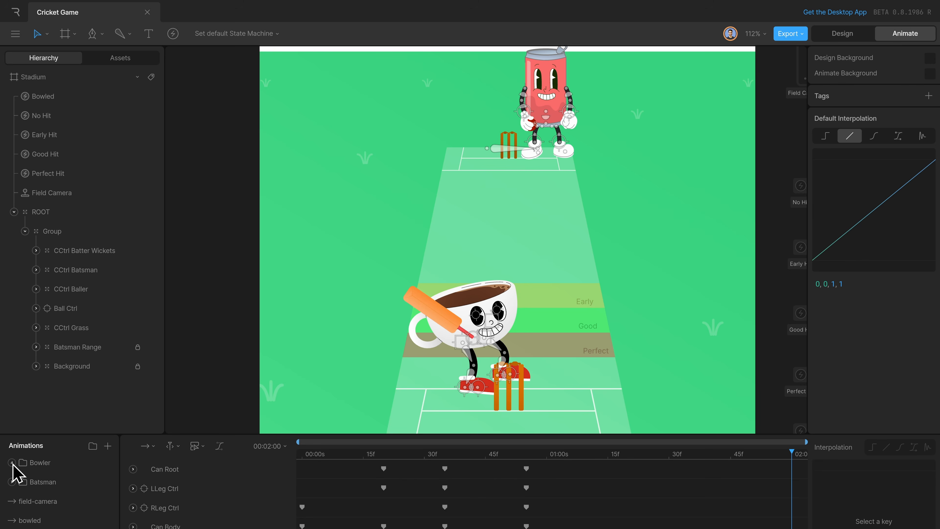
Open bat-swing from the Batsman folder and play it through to examine the batsman's swing.
{"action": "left_click", "coordinate": [12, 482]}
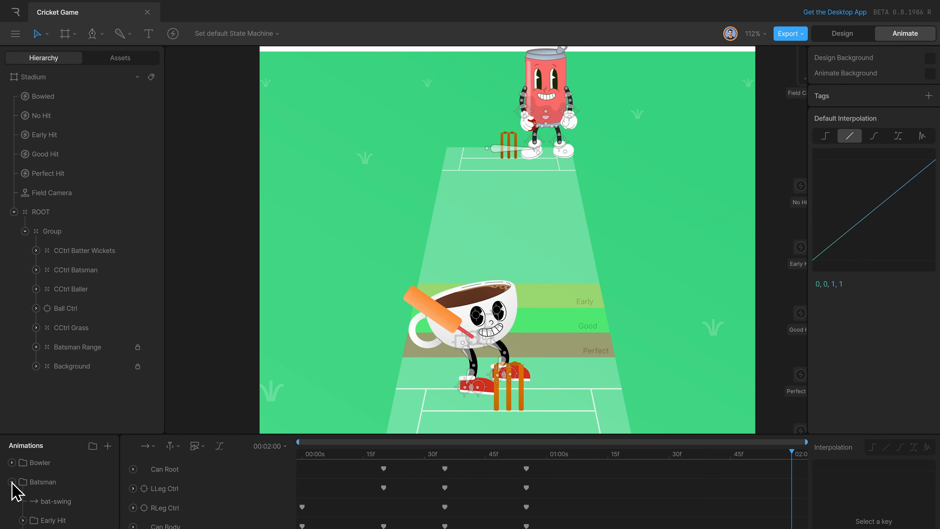
{"action": "left_click", "coordinate": [79, 503]}
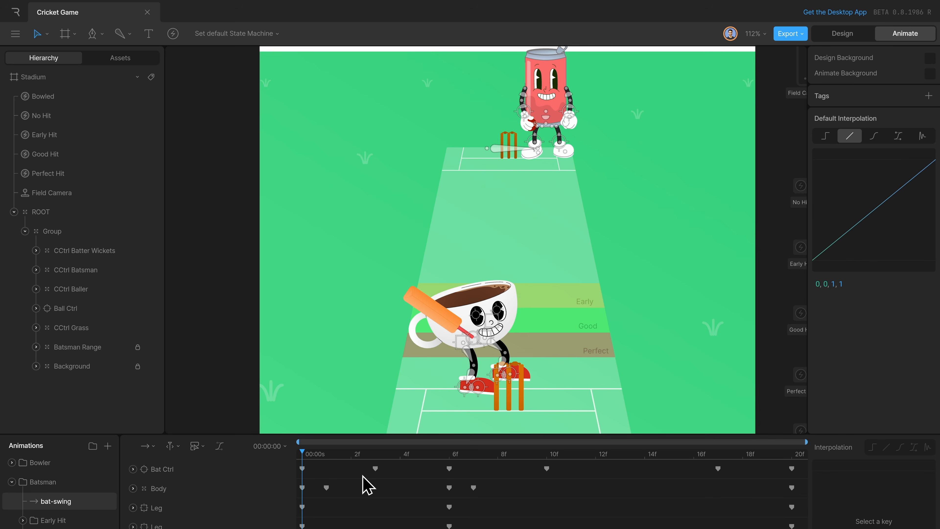
{"action": "key", "text": "space"}
{"action": "scroll", "coordinate": [104, 502], "scroll_direction": "down", "scroll_amount": 3}
{"action": "scroll", "coordinate": [105, 502], "scroll_direction": "up", "scroll_amount": 2}
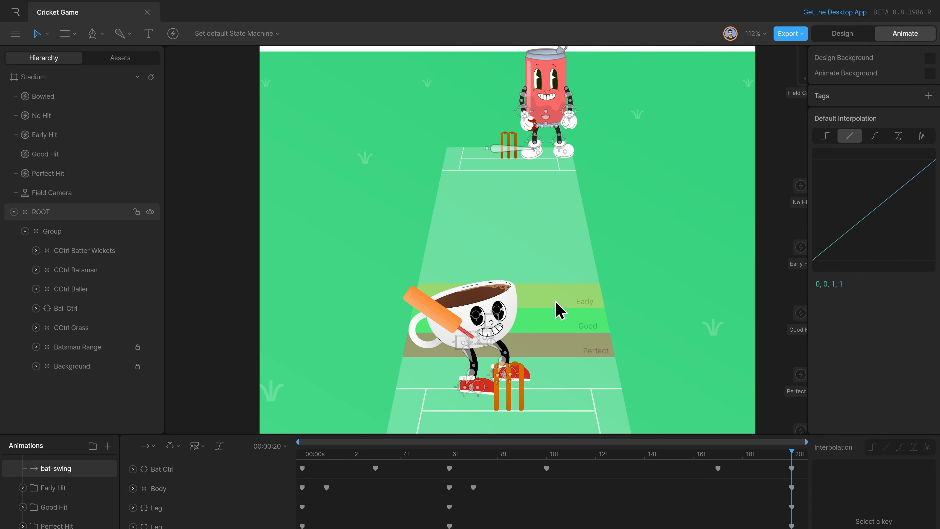
Open early-hit-1 from the Early Hit folder and play it from the start to examine the ball's path.
{"action": "left_click", "coordinate": [93, 506]}
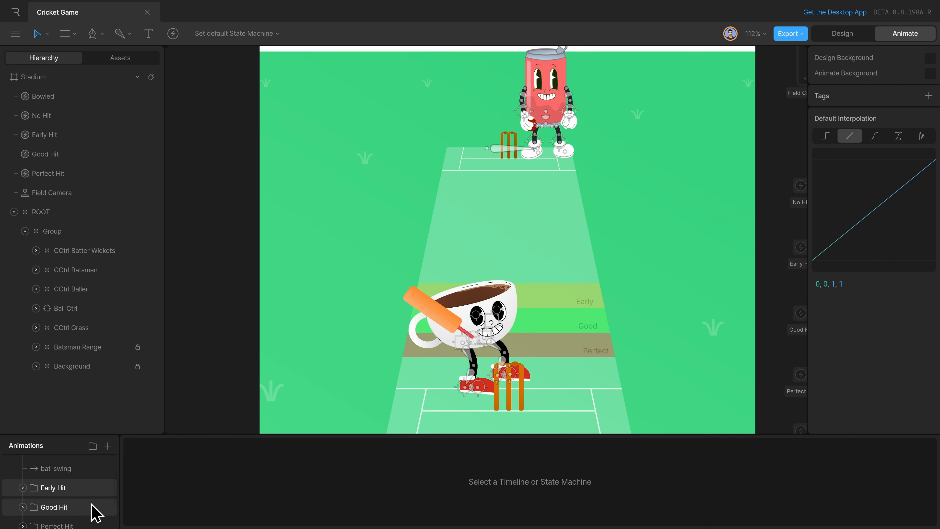
{"action": "left_click", "coordinate": [92, 523]}
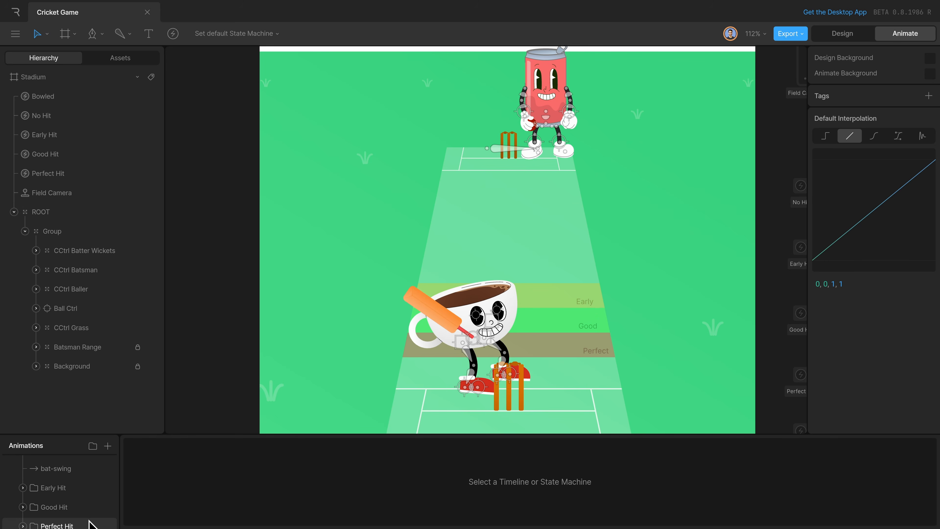
{"action": "left_click", "coordinate": [22, 487]}
{"action": "left_click", "coordinate": [74, 507]}
{"action": "left_click_drag", "start_coordinate": [321, 482], "coordinate": [286, 485]}
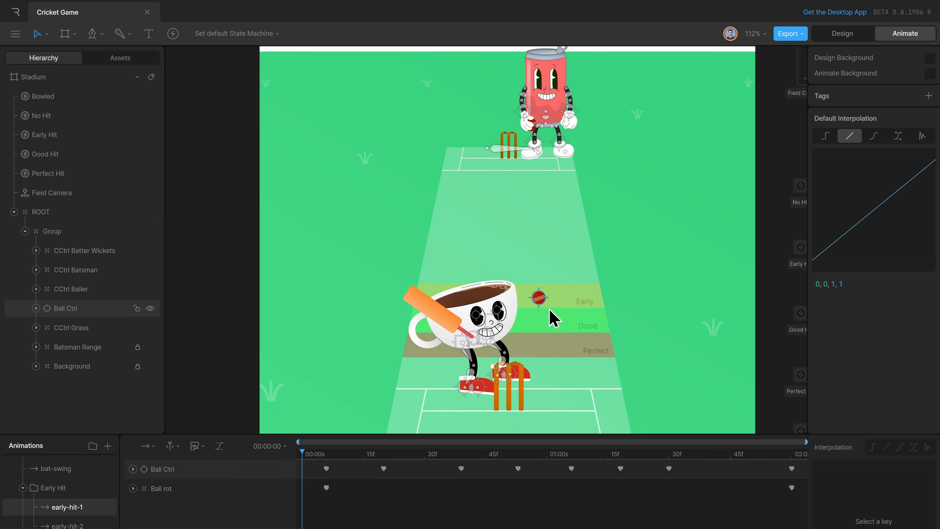
{"action": "key", "text": "space"}
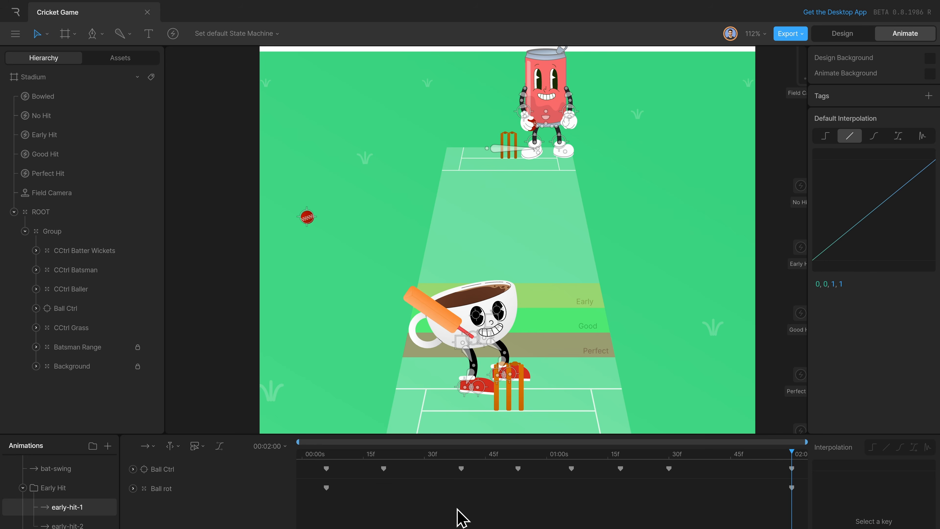
Play early-hit-2 up to 00:01:14 to examine the ball's path and collapse the Early Hit folder.
{"action": "scroll", "coordinate": [80, 505], "scroll_direction": "down", "scroll_amount": 1}
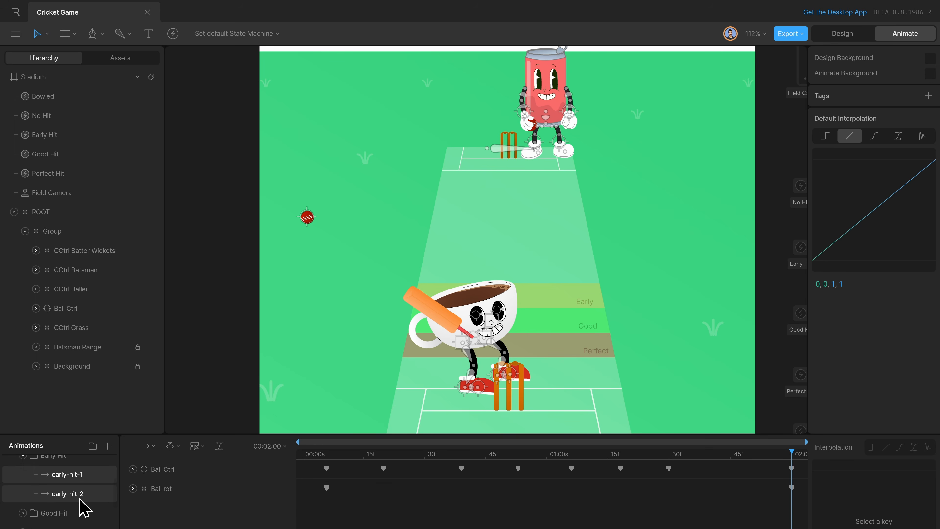
{"action": "left_click", "coordinate": [85, 496]}
{"action": "key", "text": "space"}
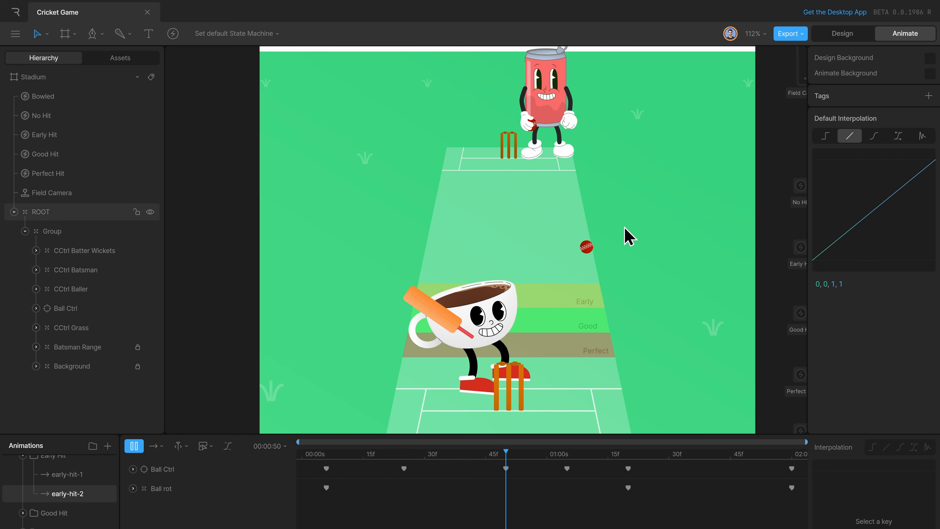
{"action": "key", "text": "space"}
{"action": "scroll", "coordinate": [40, 497], "scroll_direction": "up", "scroll_amount": 1}
{"action": "left_click", "coordinate": [23, 491]}
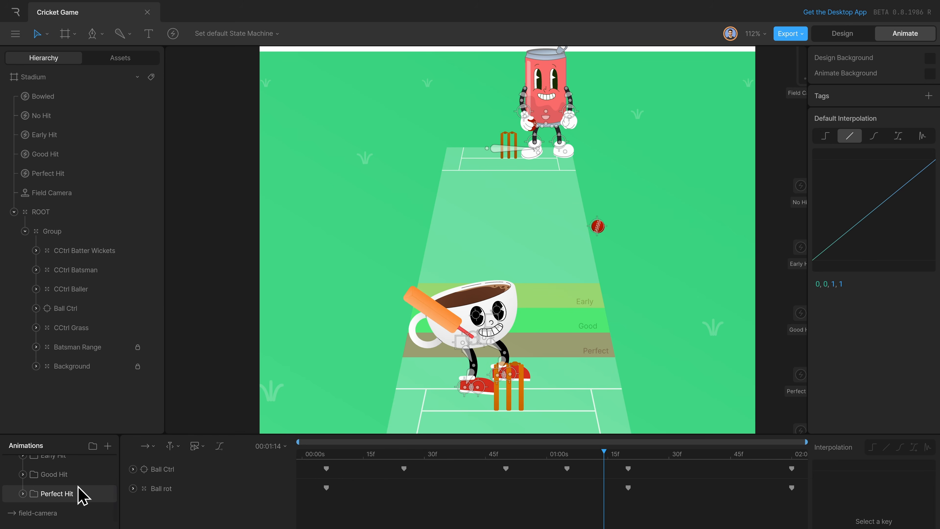
Play good-hit-1, view good-hit-2 and the animation below it for the ball keys, and collapse the Good Hit folder.
{"action": "left_click", "coordinate": [22, 474]}
{"action": "left_click", "coordinate": [91, 494]}
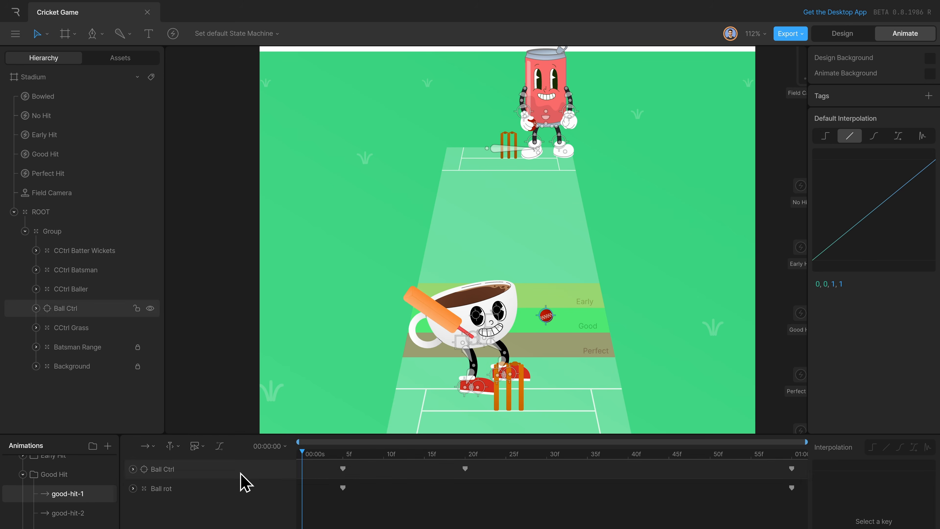
{"action": "key", "text": "space"}
{"action": "left_click", "coordinate": [105, 506]}
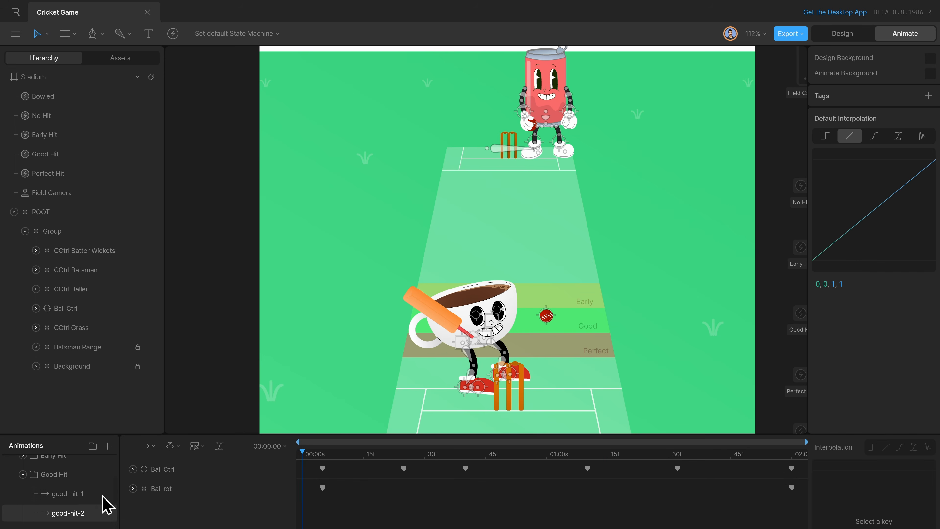
{"action": "scroll", "coordinate": [96, 507], "scroll_direction": "down", "scroll_amount": 1}
{"action": "left_click", "coordinate": [91, 500]}
{"action": "scroll", "coordinate": [59, 481], "scroll_direction": "up", "scroll_amount": 1}
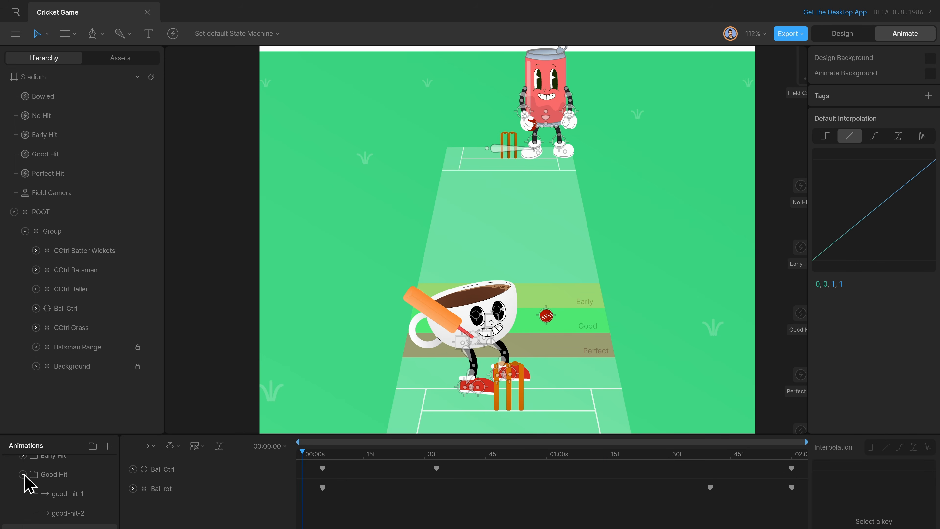
{"action": "left_click", "coordinate": [24, 479]}
Open sixer-1 from the Perfect Hit folder, play it to 00:02:48 and return to its first frame.
{"action": "left_click", "coordinate": [23, 494]}
{"action": "left_click", "coordinate": [72, 508]}
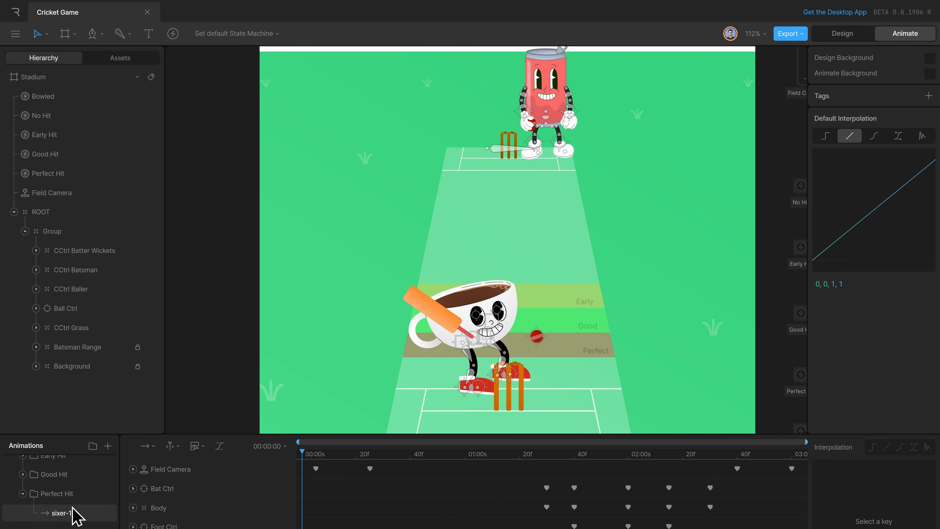
{"action": "key", "text": "space"}
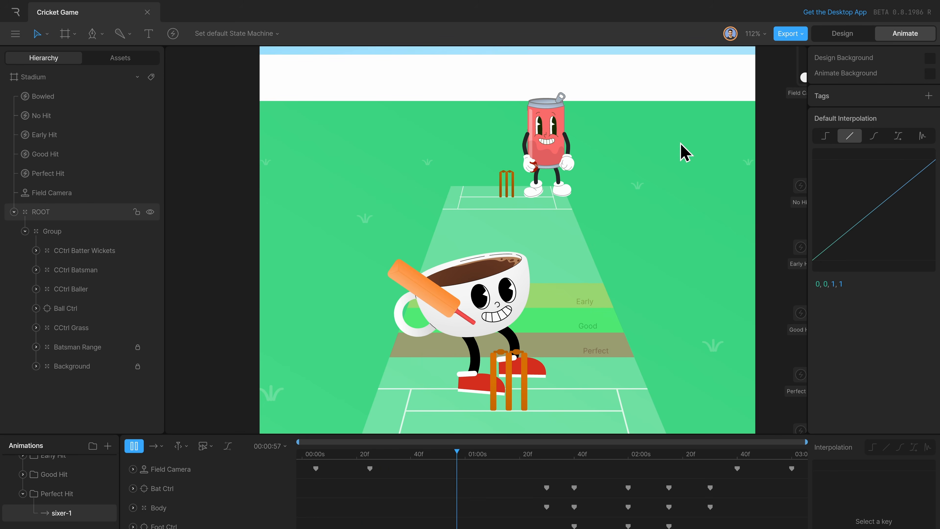
{"action": "key", "text": "space"}
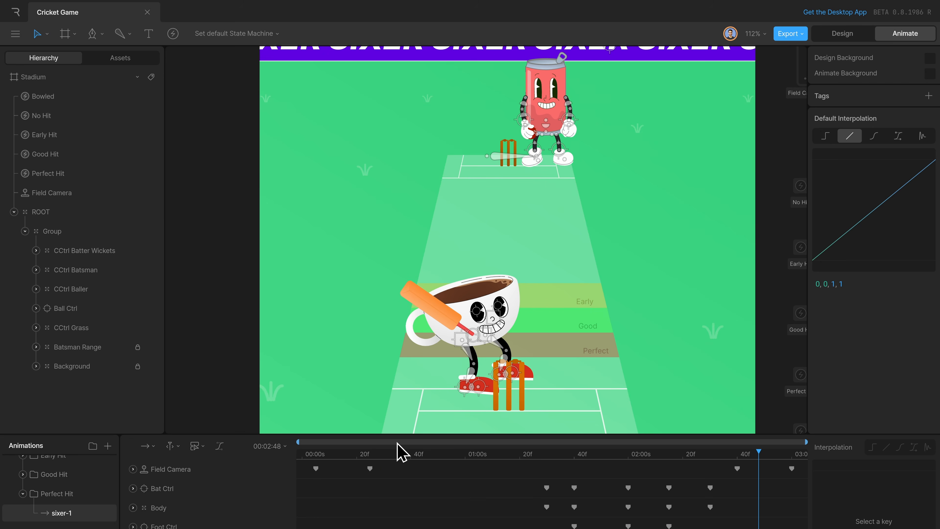
{"action": "left_click_drag", "start_coordinate": [321, 452], "coordinate": [300, 471]}
Examine the Field Camera joystick beside the stadium artboard and collapse the Perfect Hit folder.
{"action": "scroll", "coordinate": [602, 331], "scroll_direction": "down", "scroll_amount": 3}
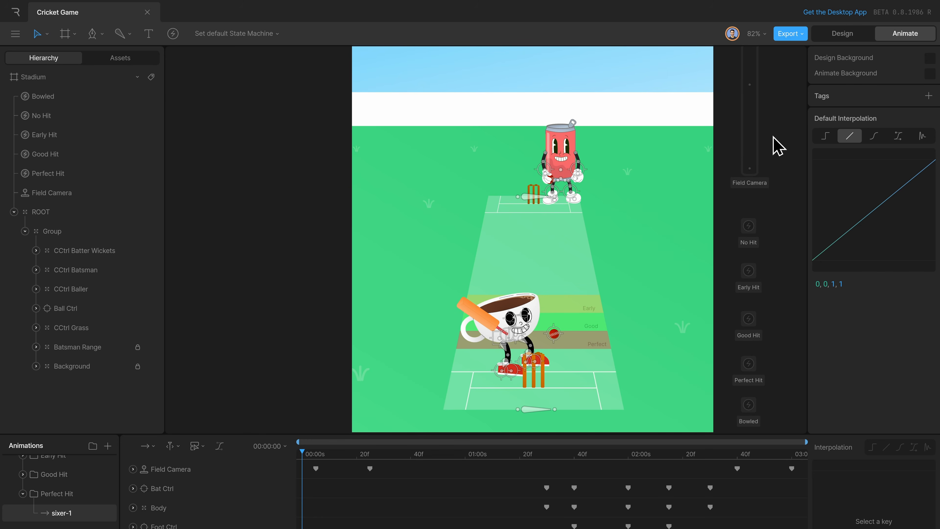
{"action": "left_click", "coordinate": [749, 171]}
{"action": "left_click", "coordinate": [696, 257]}
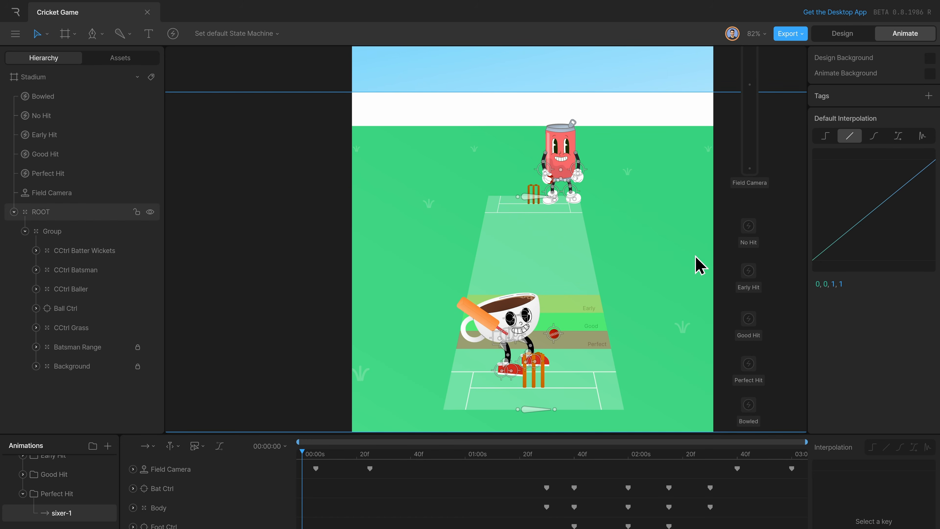
{"action": "left_click", "coordinate": [24, 494]}
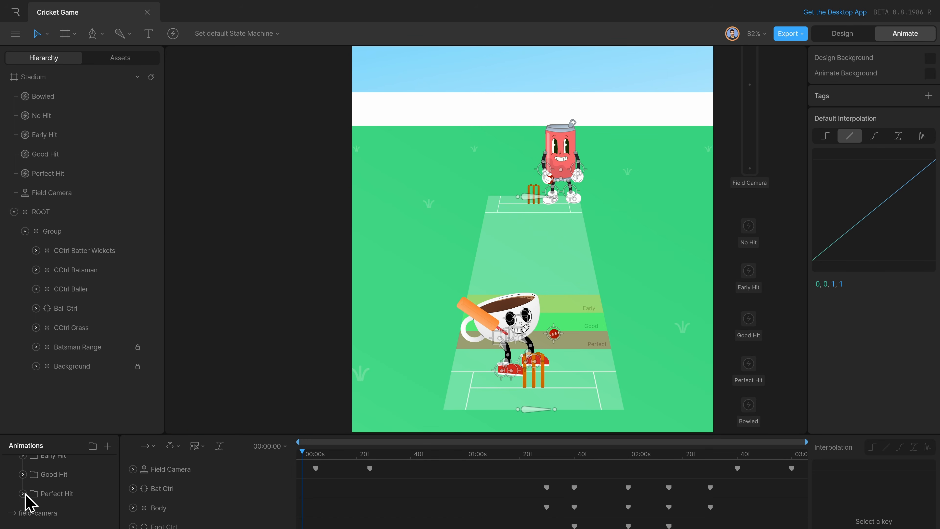
Open field-camera, scrub its early frames and inspect the first CCtrl Batter Wickets key's properties.
{"action": "left_click", "coordinate": [71, 515]}
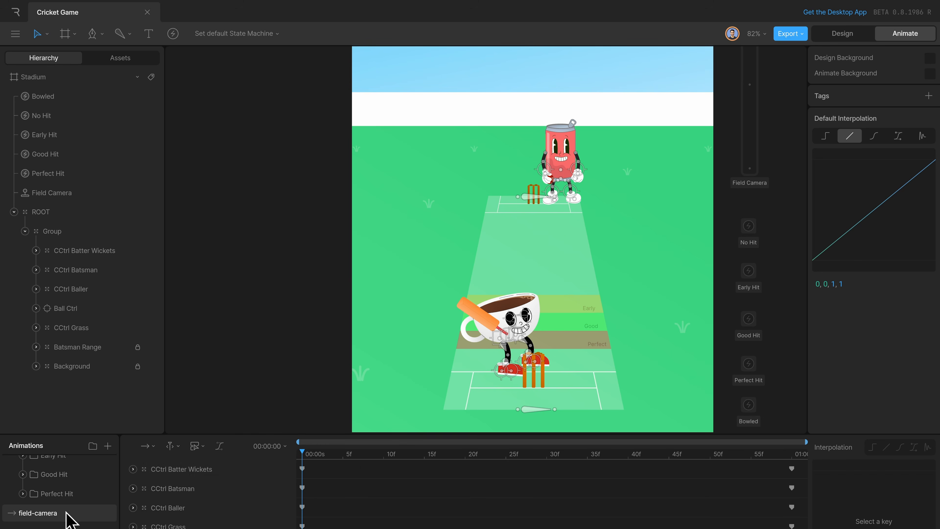
{"action": "left_click", "coordinate": [353, 454]}
{"action": "left_click_drag", "start_coordinate": [358, 456], "coordinate": [258, 488]}
{"action": "left_click", "coordinate": [302, 468]}
{"action": "left_click", "coordinate": [311, 456]}
{"action": "left_click_drag", "start_coordinate": [311, 460], "coordinate": [247, 515]}
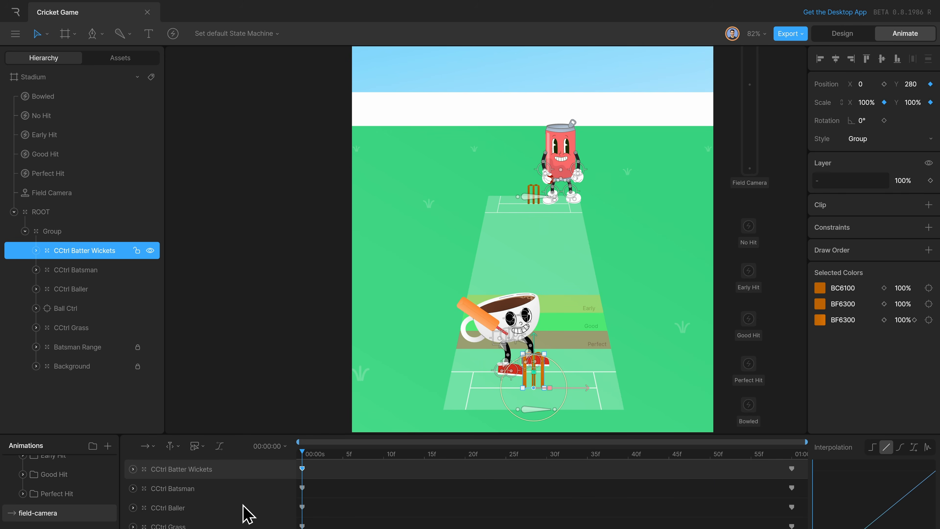
{"action": "left_click", "coordinate": [325, 398]}
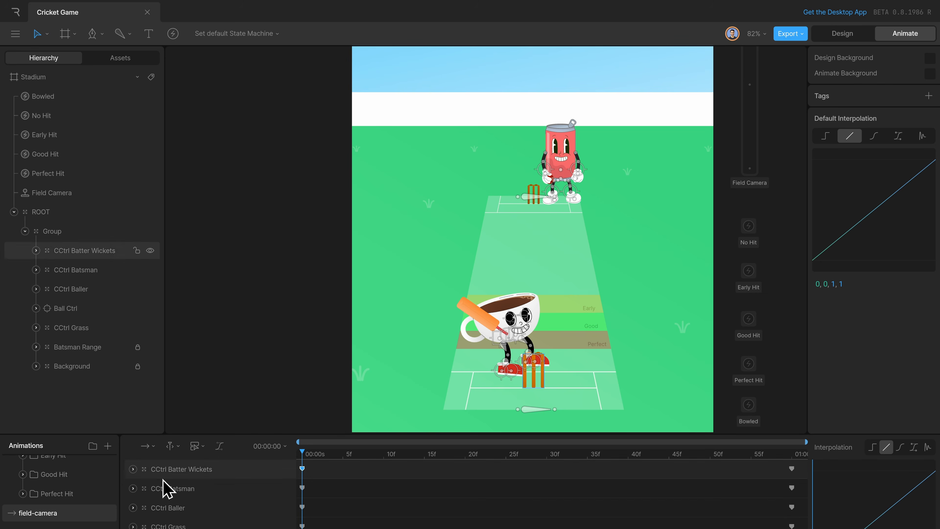
Open the bowled animation and play it through to examine the batsman being bowled out.
{"action": "scroll", "coordinate": [70, 503], "scroll_direction": "down", "scroll_amount": 1}
{"action": "left_click", "coordinate": [29, 517]}
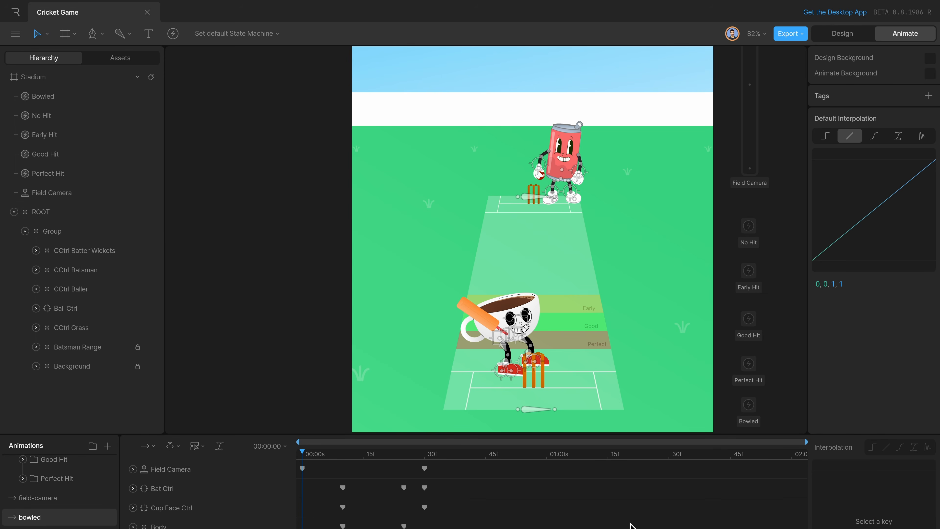
{"action": "key", "text": "space"}
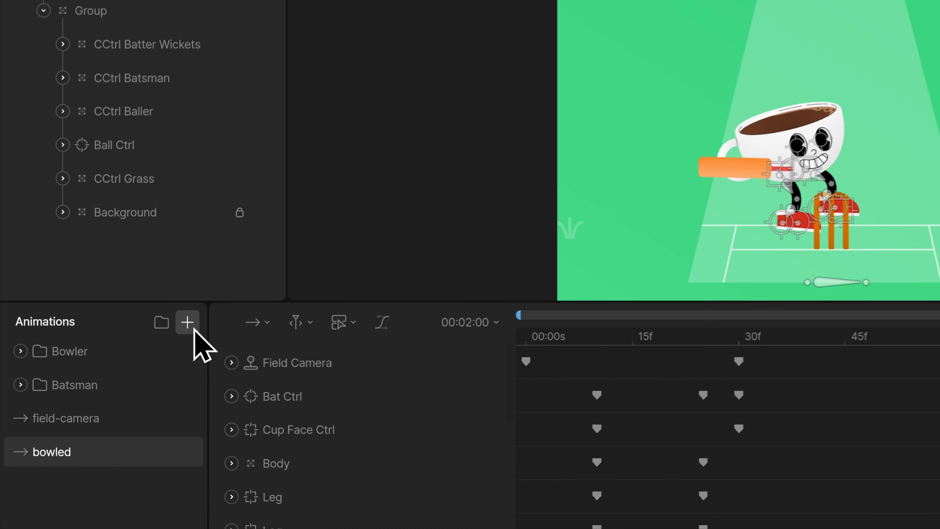
Add a new state machine to the Stadium artboard's animations.
{"action": "left_click", "coordinate": [107, 409]}
{"action": "left_click", "coordinate": [250, 395]}
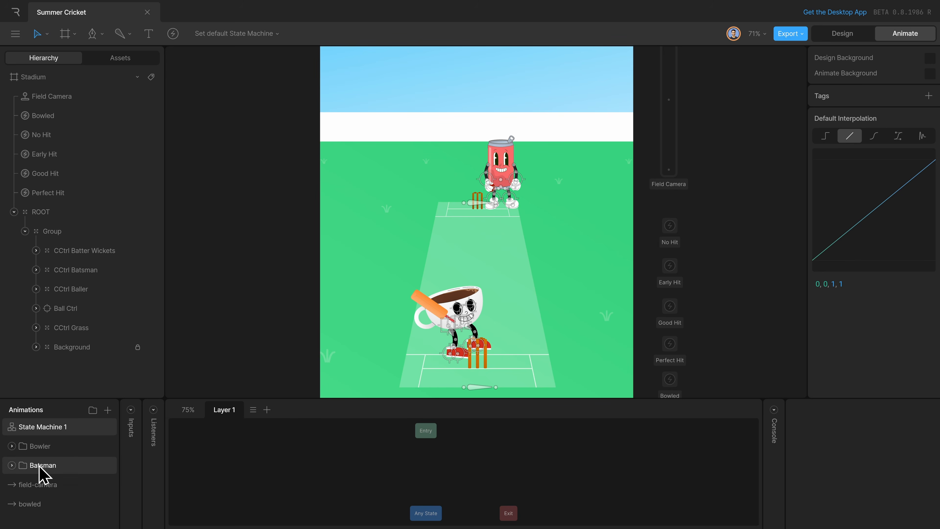
Open bat-swing from the Batsman folder and scrub its opening frames back to 00:00:00.
{"action": "left_click", "coordinate": [11, 465]}
{"action": "left_click", "coordinate": [50, 483]}
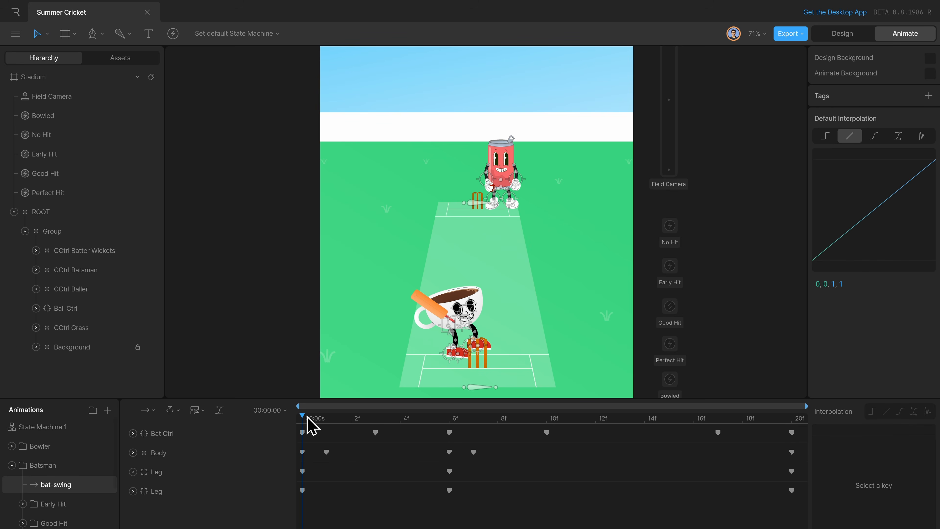
{"action": "left_click_drag", "start_coordinate": [308, 420], "coordinate": [276, 430]}
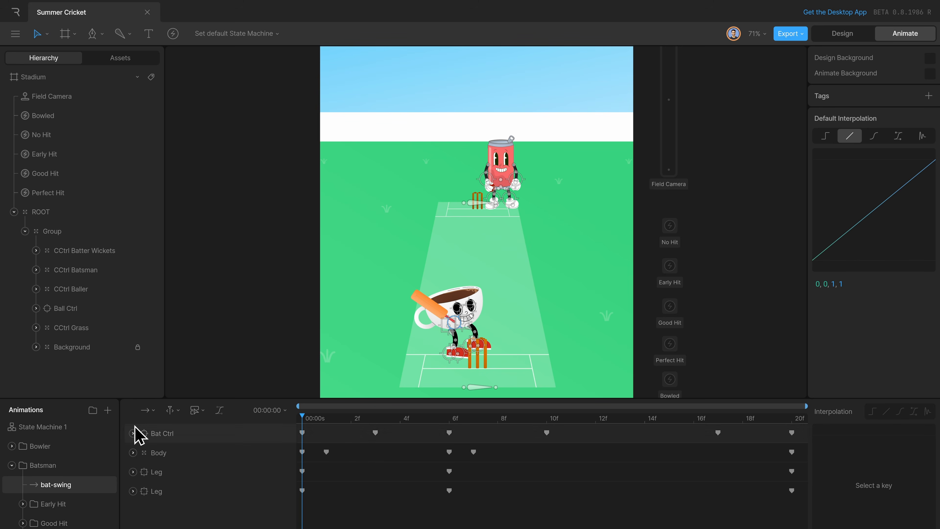
Add a trigger input named batSwing to State Machine 1.
{"action": "left_click", "coordinate": [111, 431]}
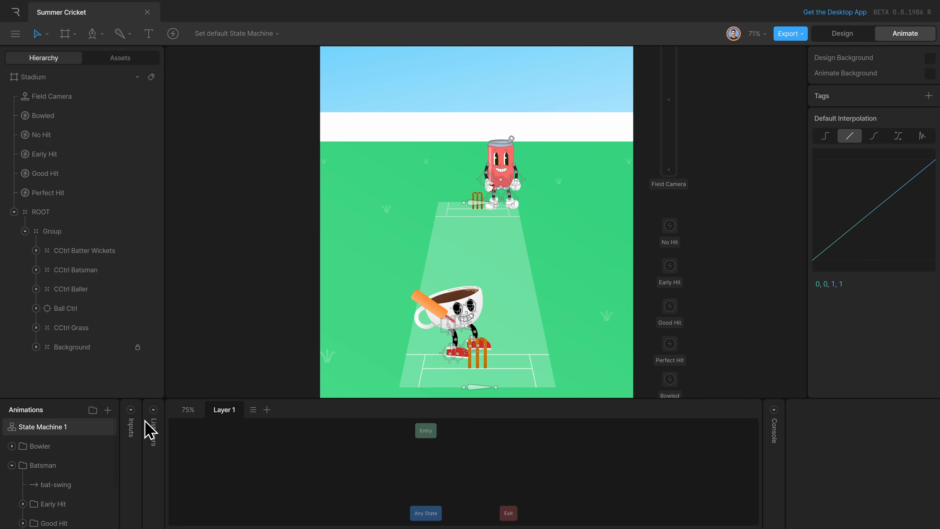
{"action": "left_click", "coordinate": [133, 422]}
{"action": "left_click", "coordinate": [218, 410]}
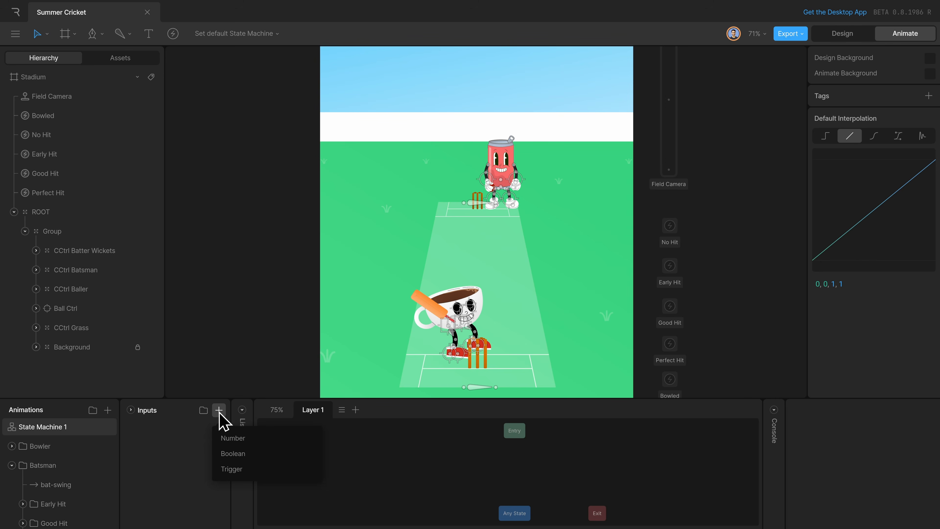
{"action": "left_click", "coordinate": [242, 468]}
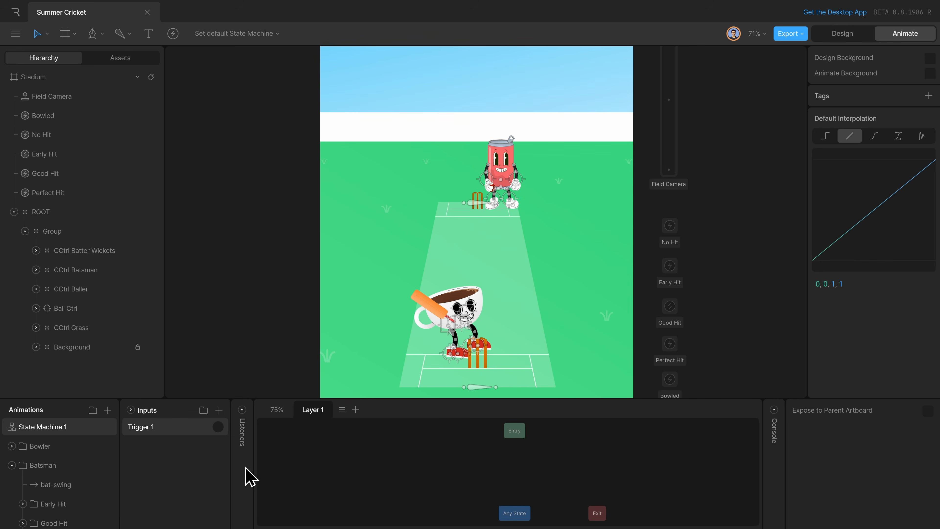
{"action": "double_click", "coordinate": [152, 427]}
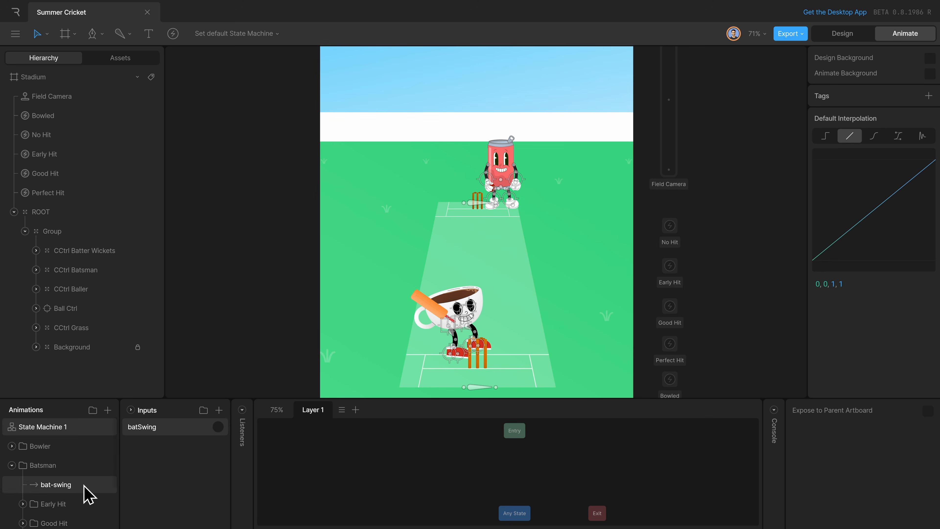
Place bat-swing in State Machine 1, connected from Entry, and make batSwing the condition of that transition.
{"action": "left_click_drag", "start_coordinate": [88, 485], "coordinate": [542, 453]}
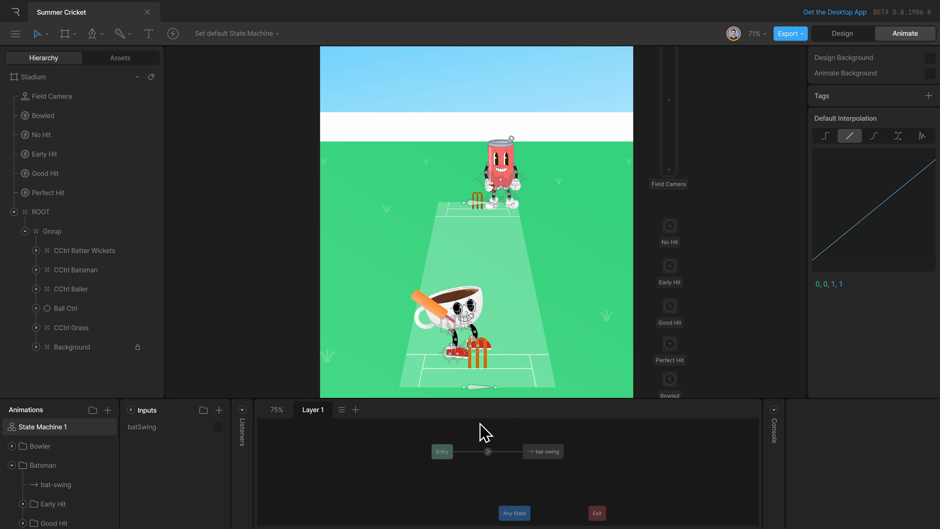
{"action": "left_click", "coordinate": [488, 452]}
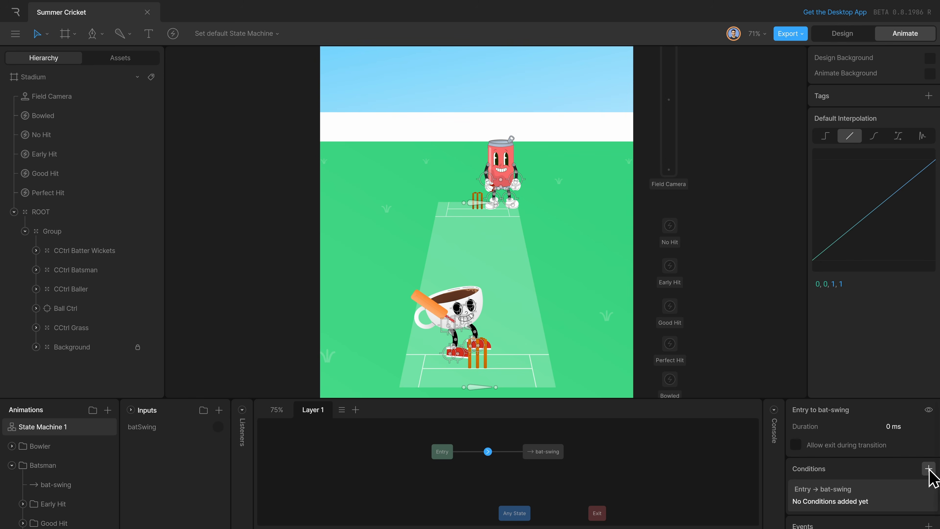
{"action": "left_click", "coordinate": [929, 469]}
{"action": "left_click", "coordinate": [896, 506]}
{"action": "left_click", "coordinate": [830, 503]}
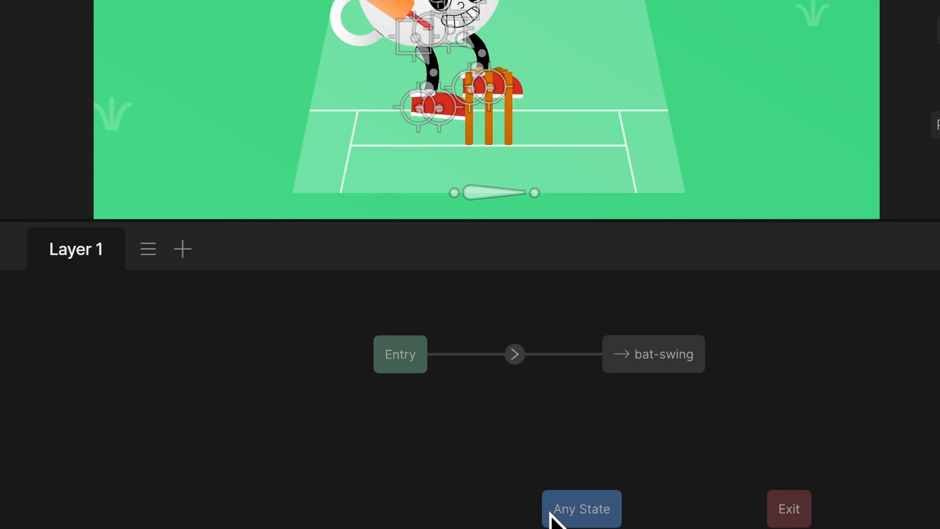
Reposition the Any State and Exit nodes in a row below Entry, with Any State aligned to Entry's edge.
{"action": "left_click_drag", "start_coordinate": [503, 516], "coordinate": [437, 501]}
{"action": "left_click_drag", "start_coordinate": [590, 514], "coordinate": [503, 500]}
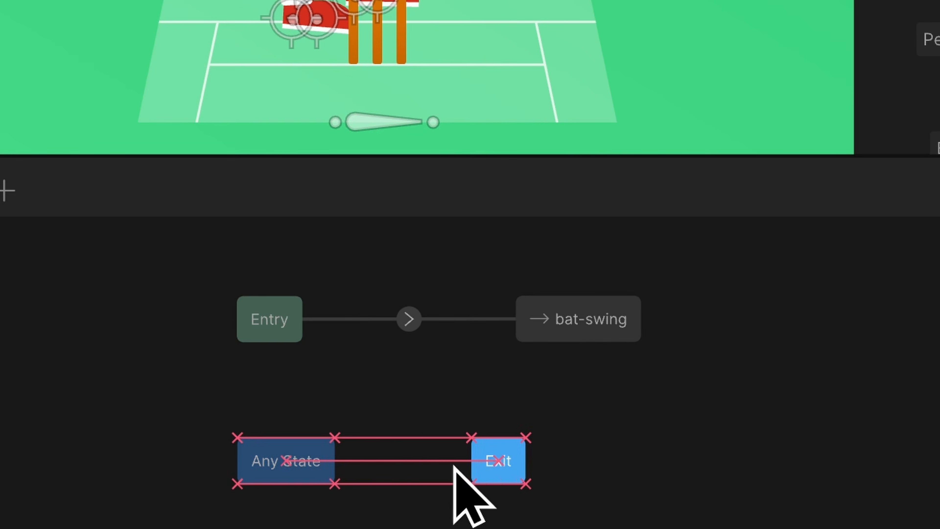
{"action": "left_click_drag", "start_coordinate": [455, 467], "coordinate": [437, 468]}
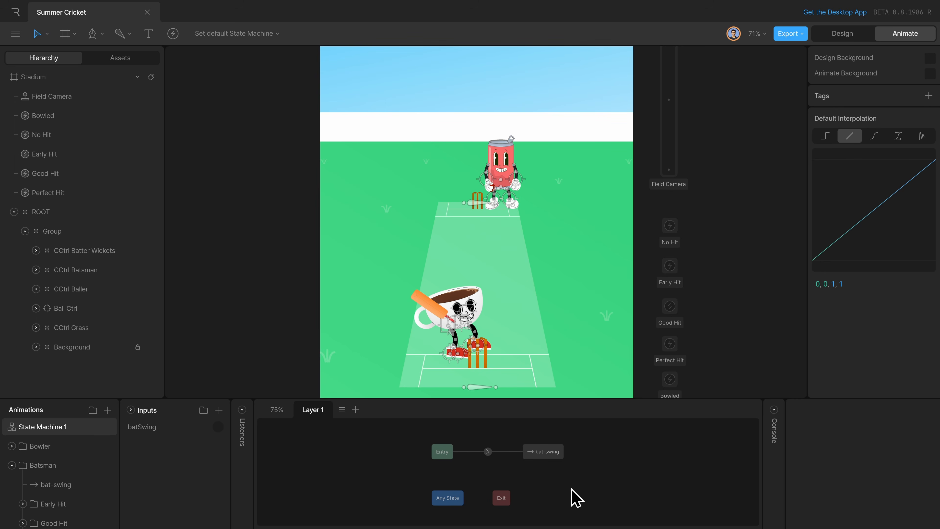
Play the state machine and fire the batSwing trigger twice to test the swing, and stop playback.
{"action": "key", "text": "space"}
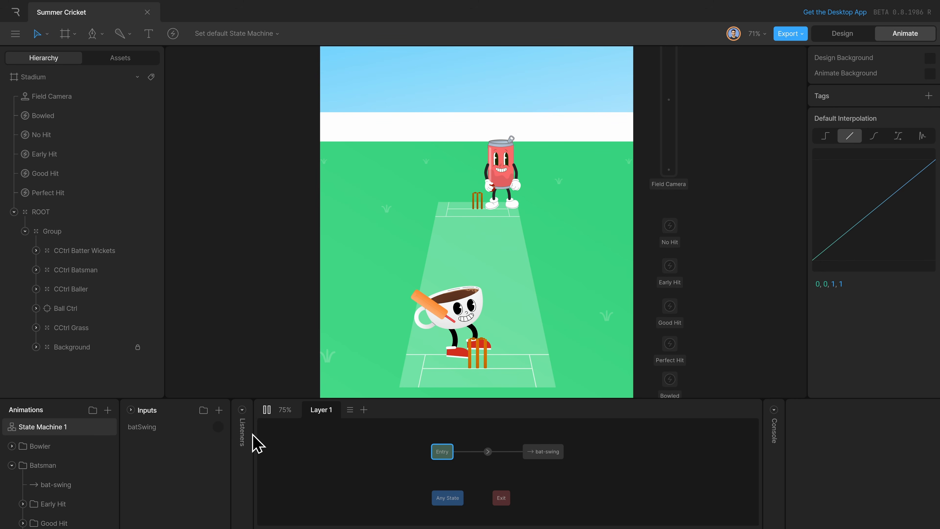
{"action": "left_click", "coordinate": [223, 431]}
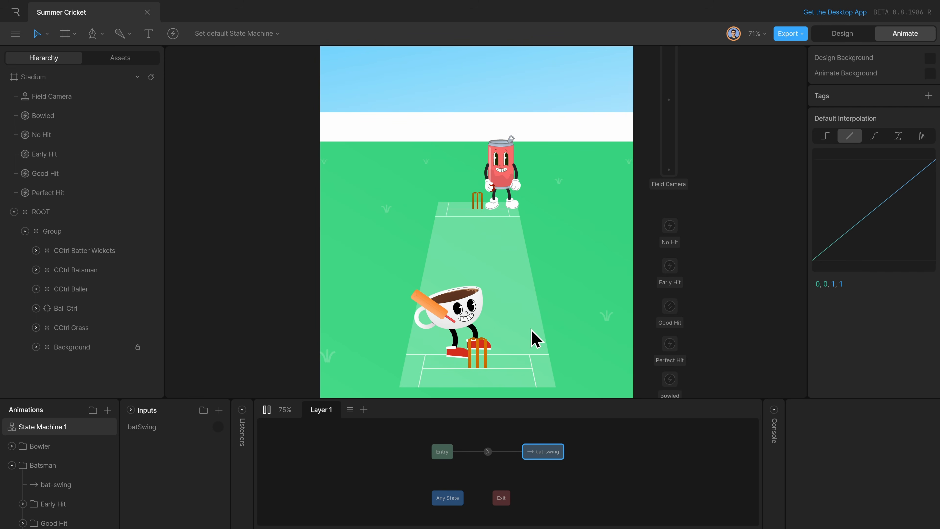
{"action": "left_click", "coordinate": [220, 431]}
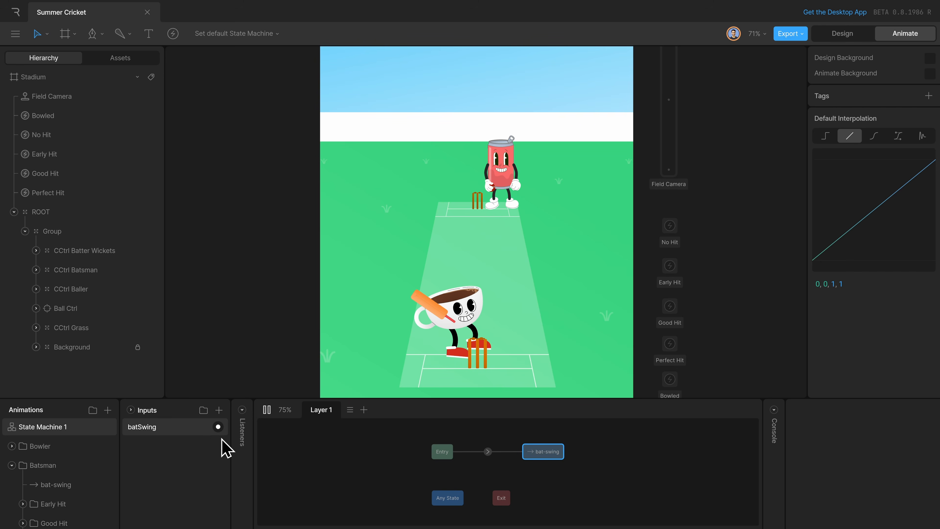
{"action": "left_click", "coordinate": [267, 411]}
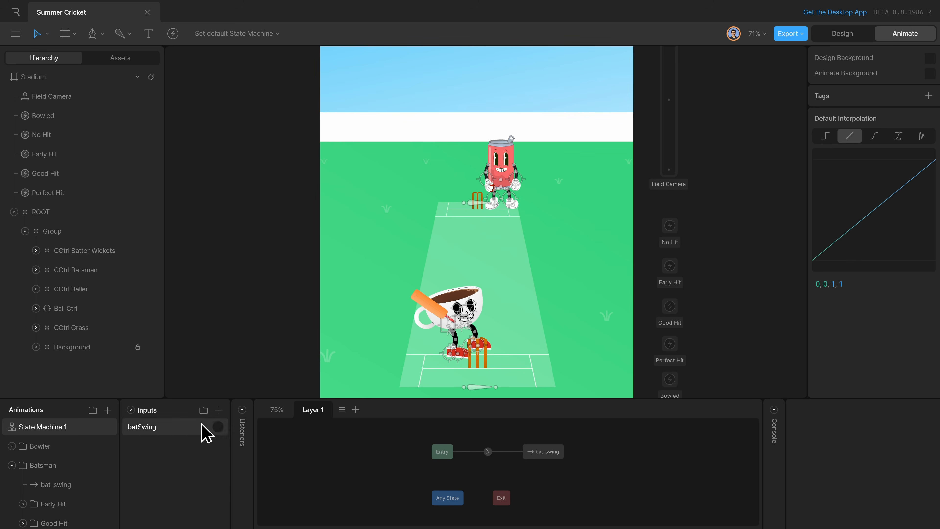
Open the bat-swing timeline and select all its keyframes at 00:00:00 to examine the starting pose.
{"action": "left_click", "coordinate": [546, 452]}
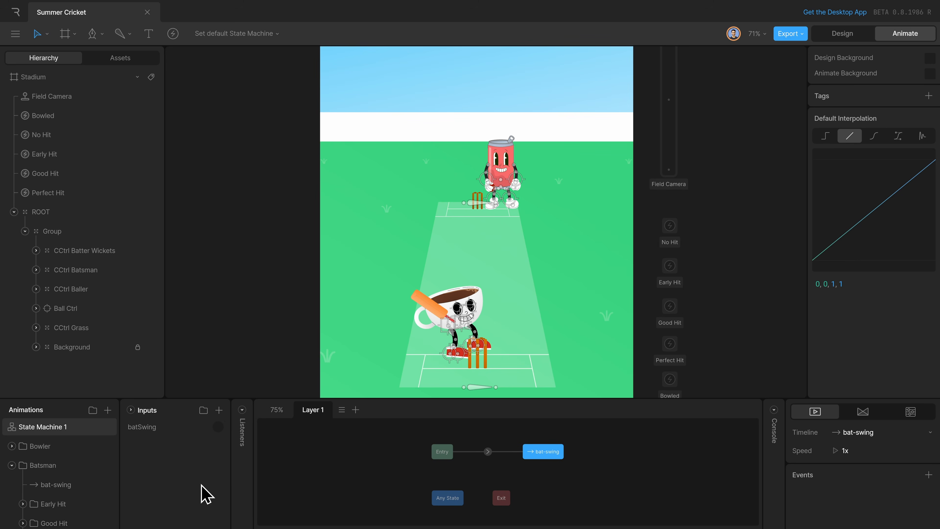
{"action": "left_click", "coordinate": [66, 485]}
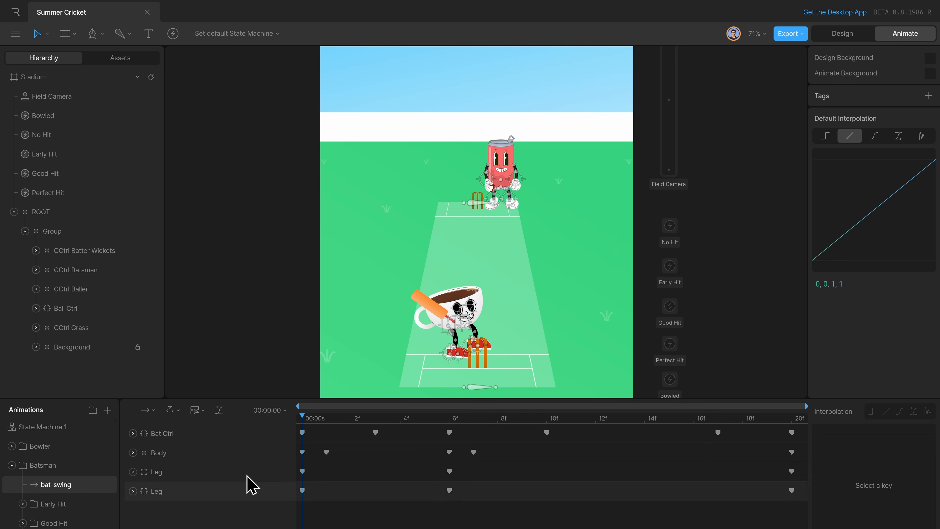
{"action": "left_click_drag", "start_coordinate": [321, 504], "coordinate": [284, 422]}
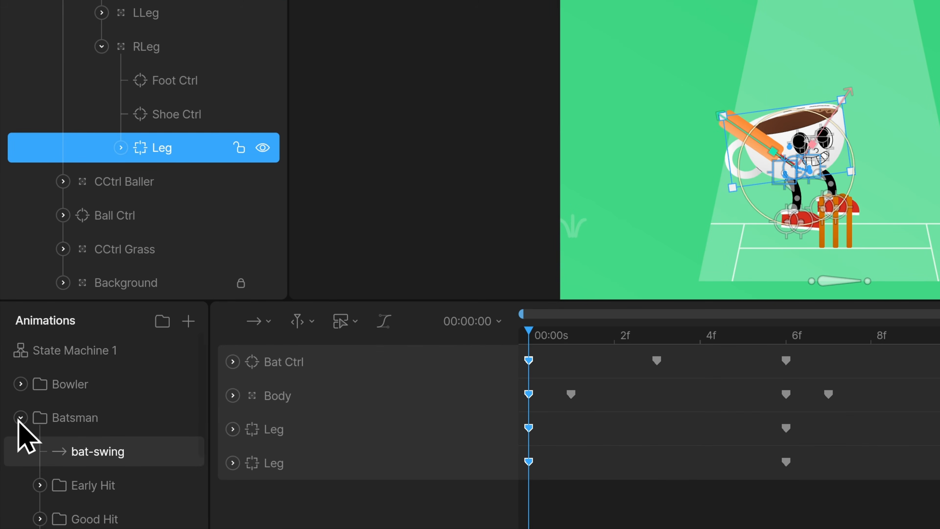
Create a new timeline outside the Batsman folder, above State Machine 1, and name it empty.
{"action": "left_click", "coordinate": [20, 417]}
{"action": "left_click", "coordinate": [187, 324]}
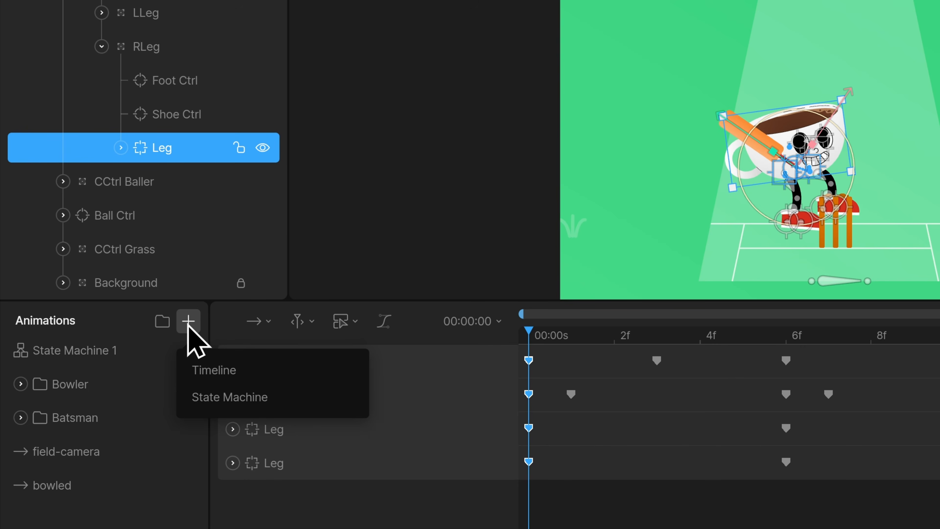
{"action": "left_click", "coordinate": [234, 370]}
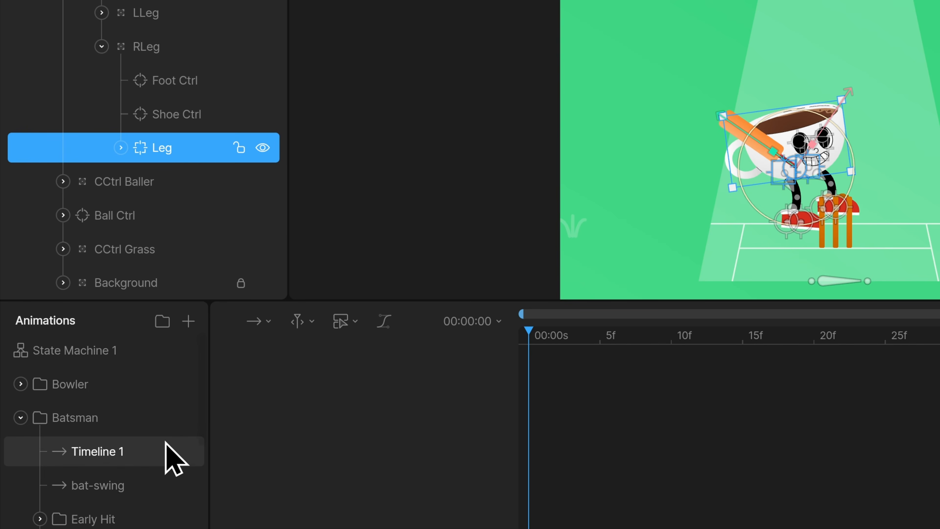
{"action": "left_click_drag", "start_coordinate": [166, 442], "coordinate": [133, 341]}
{"action": "double_click", "coordinate": [89, 350]}
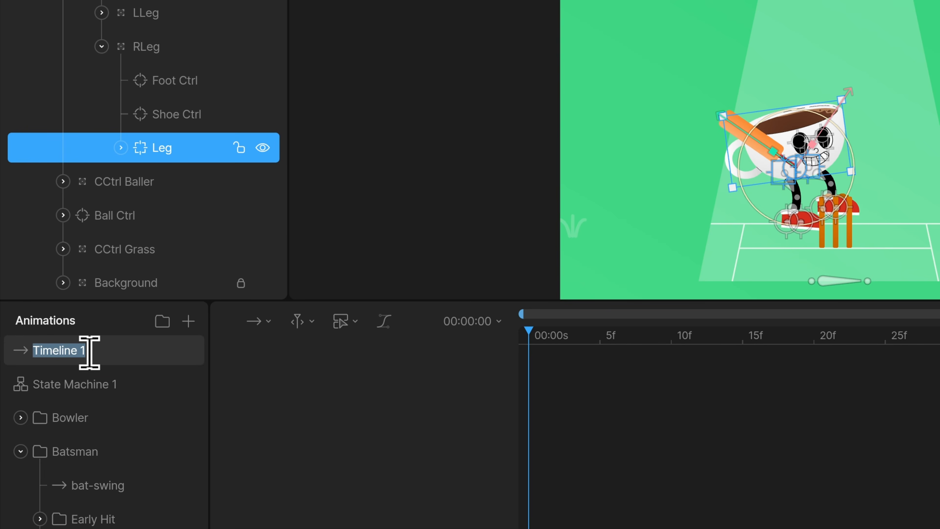
{"action": "type", "text": "empty"}
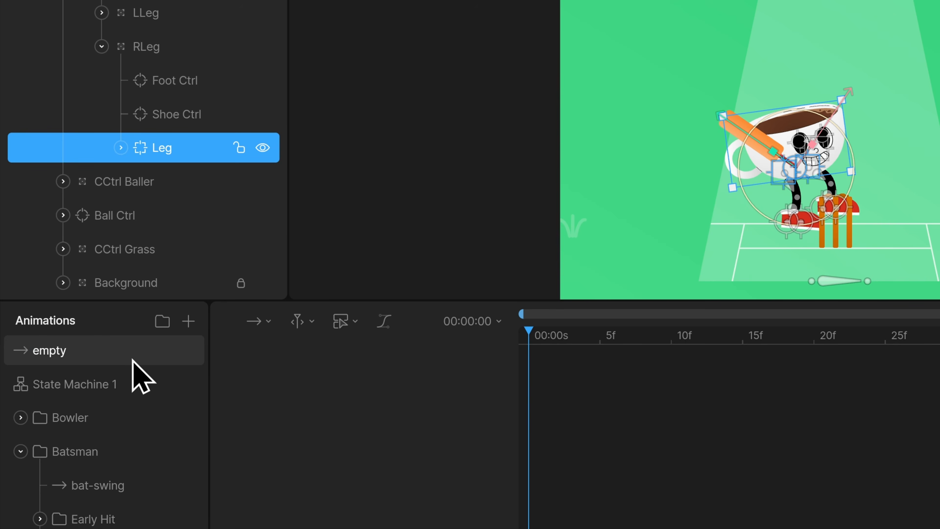
Set the duration of the empty timeline to 00:00:01.
{"action": "left_click", "coordinate": [498, 322]}
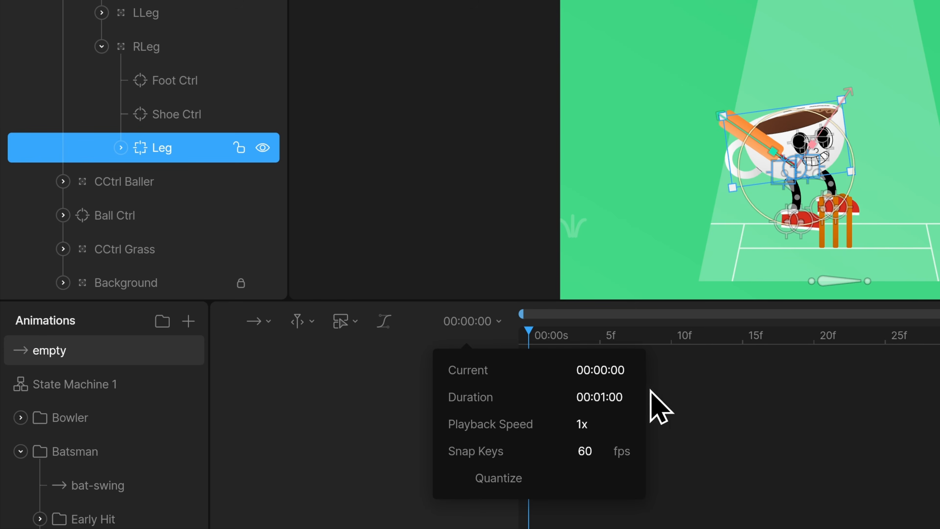
{"action": "left_click", "coordinate": [606, 393]}
{"action": "type", "text": "1"}
{"action": "key", "text": "Return"}
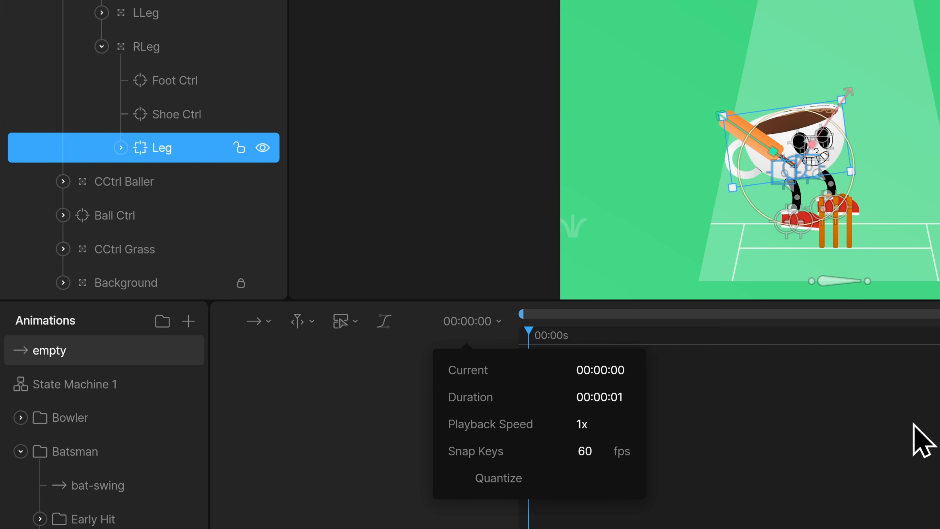
{"action": "left_click", "coordinate": [903, 437]}
Add the empty timeline as a state in State Machine 1 and move the bat-swing state down beside Exit.
{"action": "left_click", "coordinate": [103, 385]}
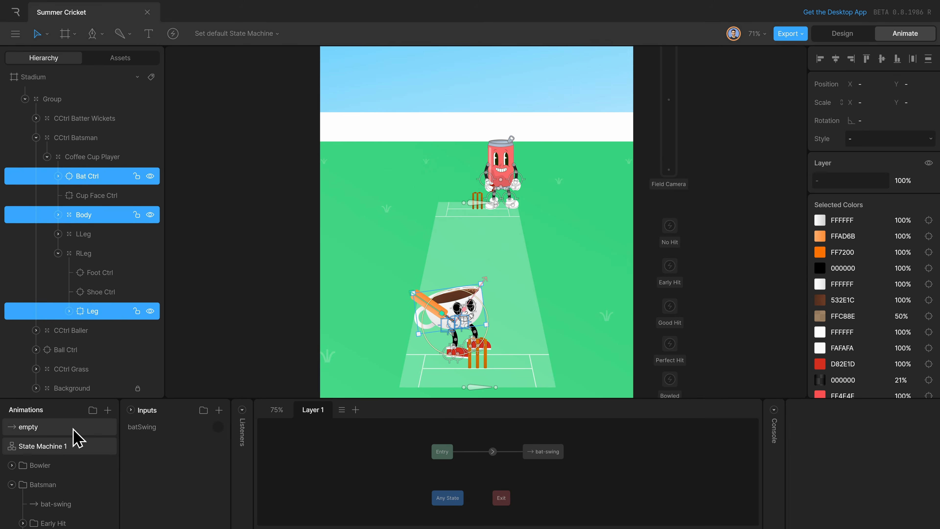
{"action": "left_click_drag", "start_coordinate": [128, 354], "coordinate": [358, 419]}
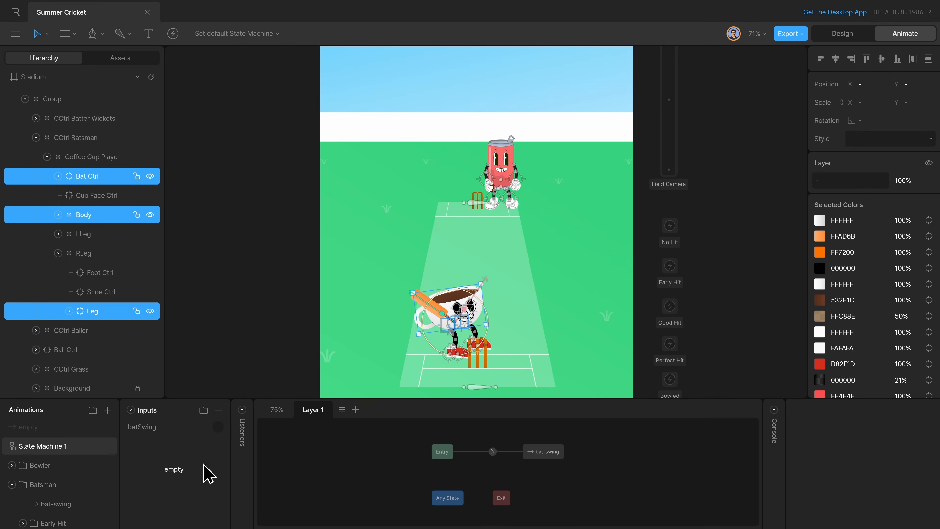
{"action": "left_click_drag", "start_coordinate": [209, 473], "coordinate": [506, 431]}
{"action": "mouse_move", "coordinate": [549, 459]}
{"action": "left_mouse_down"}
{"action": "mouse_move", "coordinate": [566, 483]}
{"action": "mouse_move", "coordinate": [565, 504]}
{"action": "left_mouse_up"}
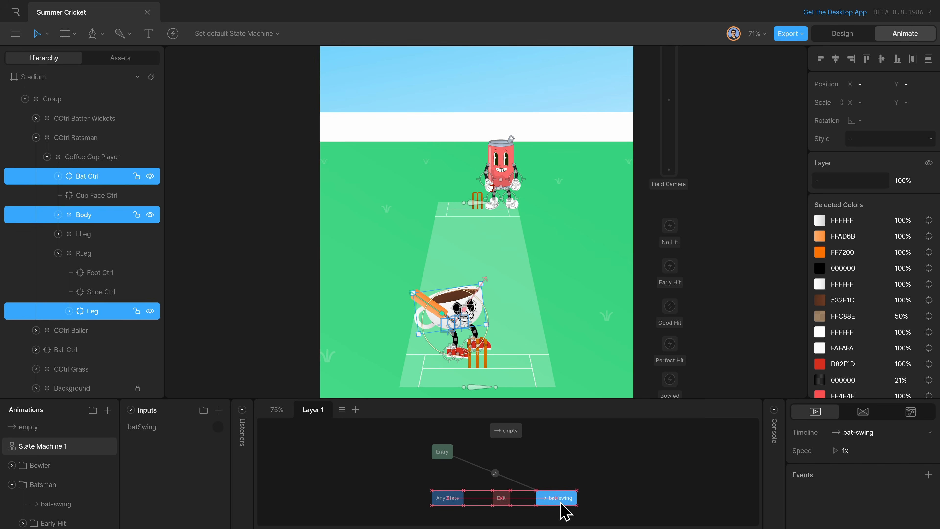
Delete the Entry to bat-swing transition and connect Entry to empty and empty to bat-swing instead.
{"action": "left_click", "coordinate": [495, 473]}
{"action": "key", "text": "Delete"}
{"action": "mouse_move", "coordinate": [461, 459]}
{"action": "left_mouse_down"}
{"action": "mouse_move", "coordinate": [510, 442]}
{"action": "mouse_move", "coordinate": [553, 448]}
{"action": "mouse_move", "coordinate": [559, 502]}
{"action": "left_mouse_up"}
Add batSwing as the condition of the empty to bat-swing transition.
{"action": "left_click", "coordinate": [556, 474]}
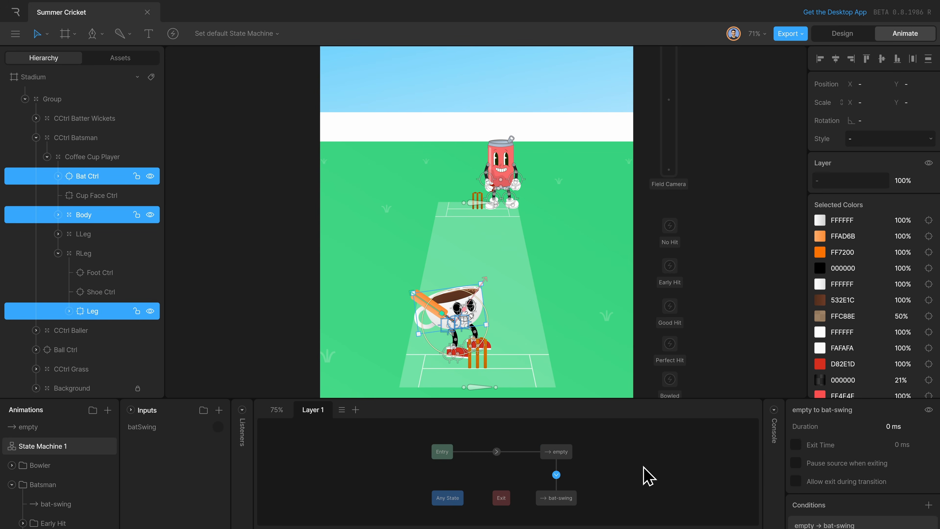
{"action": "left_click", "coordinate": [928, 504]}
{"action": "left_click", "coordinate": [877, 476]}
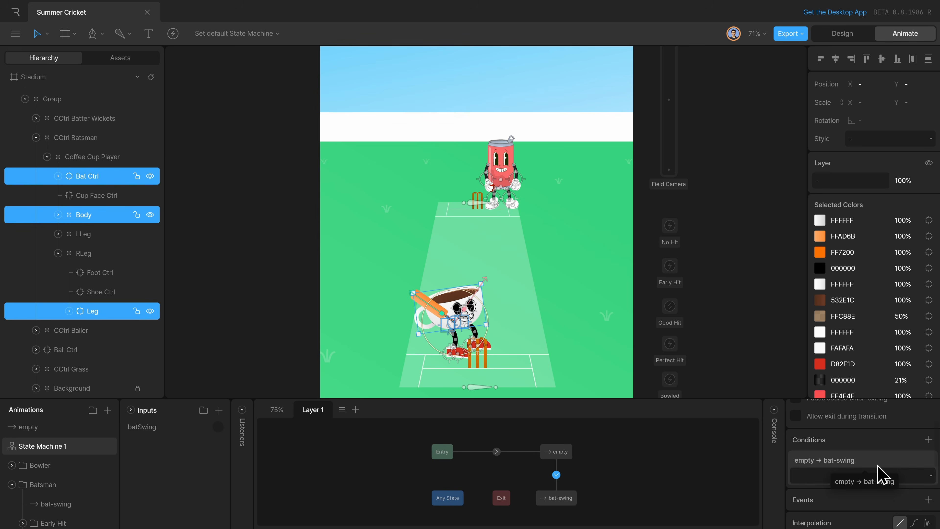
{"action": "left_click", "coordinate": [859, 475]}
Connect bat-swing back to empty and enable an exit time of 100% on that transition.
{"action": "left_click", "coordinate": [557, 497]}
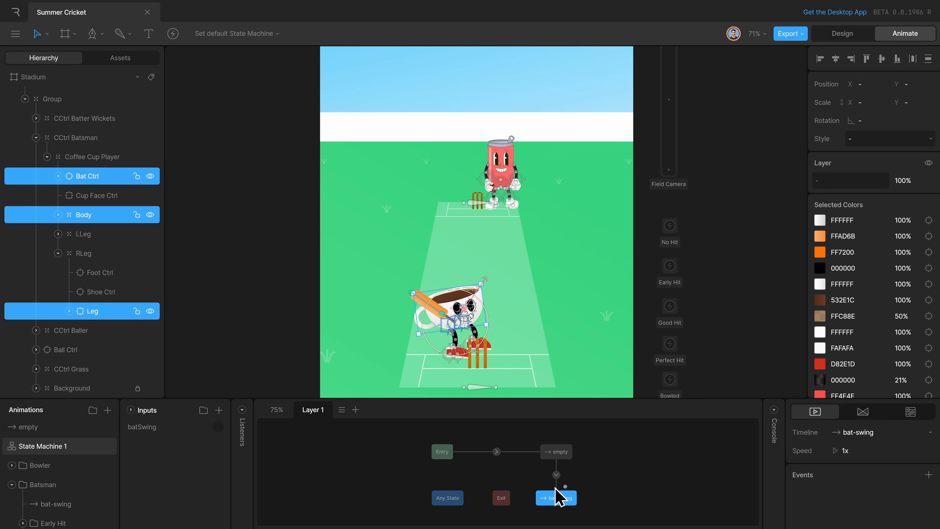
{"action": "left_click_drag", "start_coordinate": [585, 493], "coordinate": [579, 446]}
{"action": "left_click", "coordinate": [556, 468]}
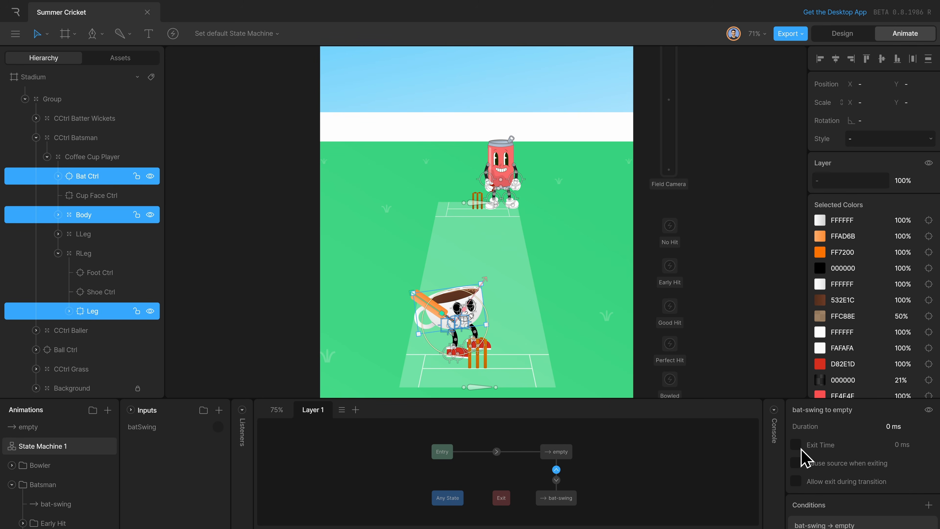
{"action": "left_click", "coordinate": [914, 446]}
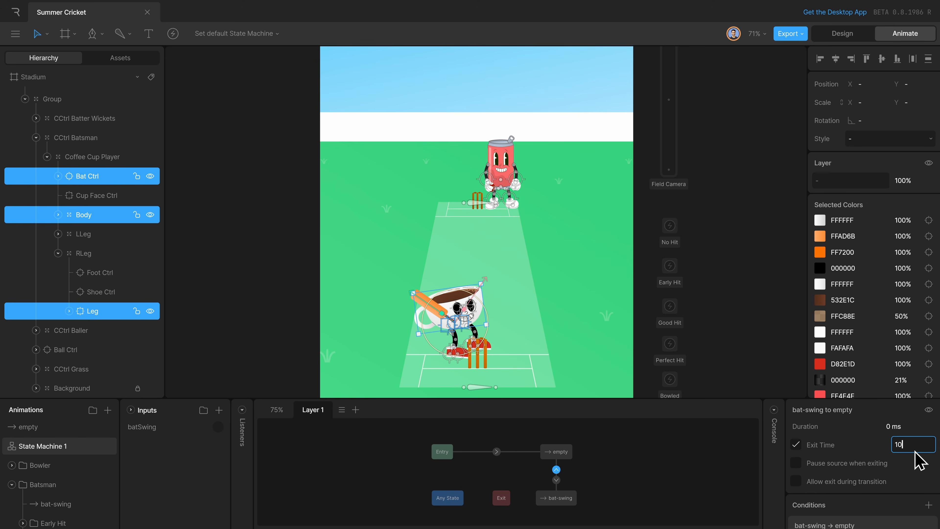
{"action": "key", "text": "Return"}
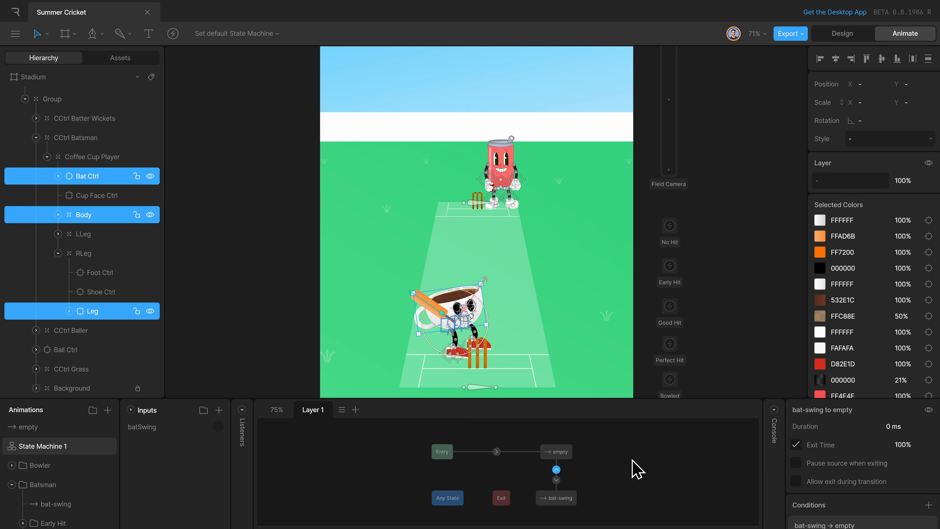
Move the Entry and empty states up together to leave more space above the bottom row.
{"action": "left_click", "coordinate": [634, 466]}
{"action": "left_click_drag", "start_coordinate": [403, 444], "coordinate": [603, 467]}
{"action": "left_click_drag", "start_coordinate": [545, 449], "coordinate": [544, 436]}
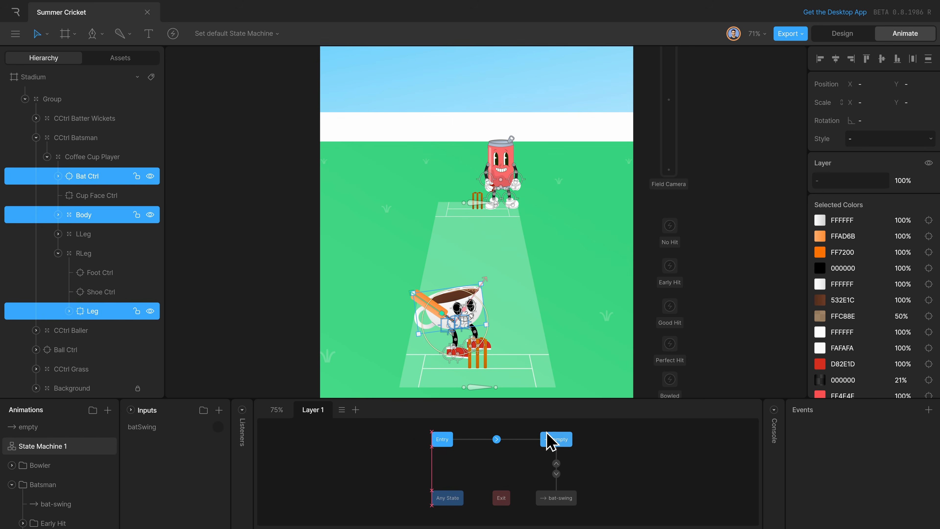
{"action": "left_click", "coordinate": [652, 467]}
{"action": "scroll", "coordinate": [475, 444], "scroll_direction": "up", "scroll_amount": 2}
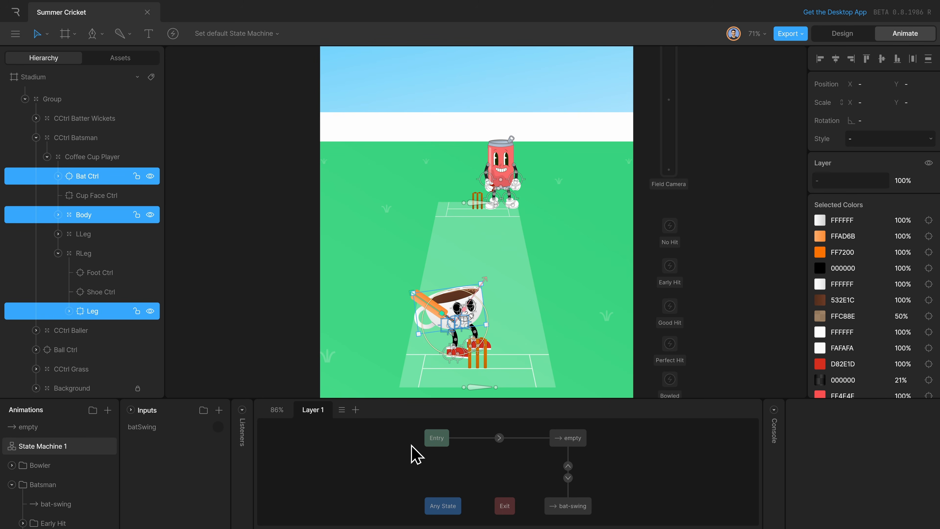
Play the state machine and fire batSwing repeatedly to test that the swing returns to empty, and stop playback.
{"action": "key", "text": "space"}
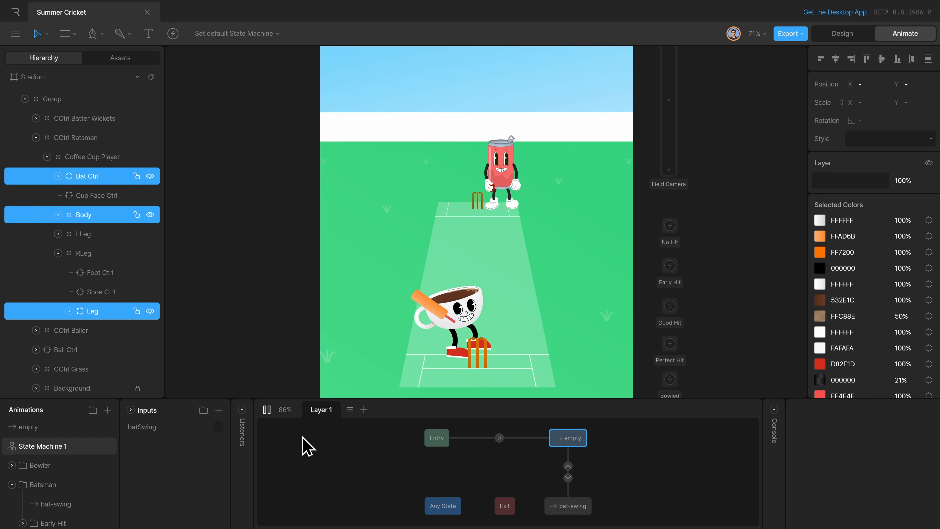
{"action": "left_click", "coordinate": [220, 428]}
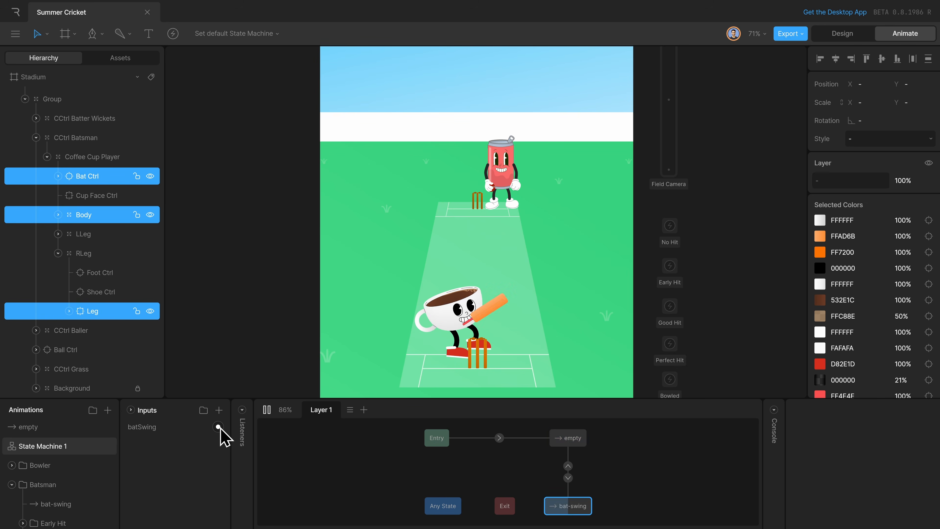
{"action": "left_click", "coordinate": [220, 429]}
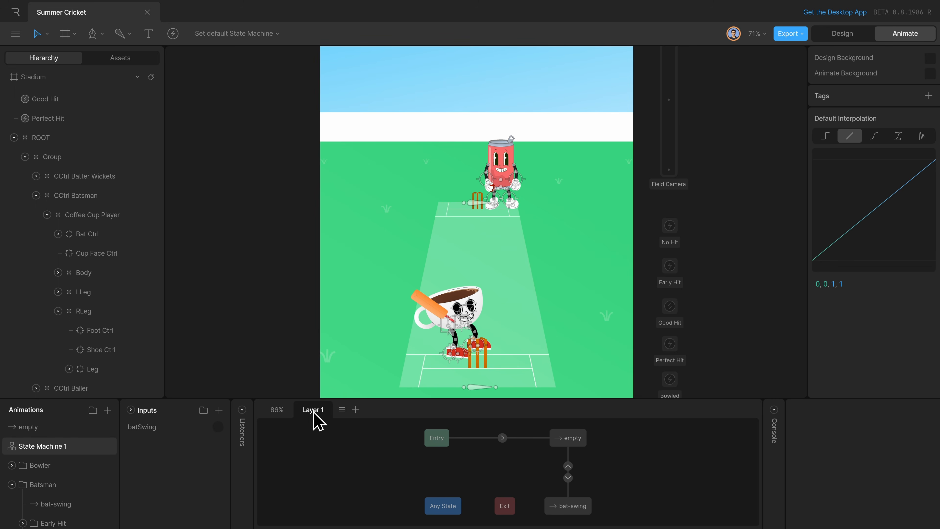
{"action": "left_click", "coordinate": [218, 426]}
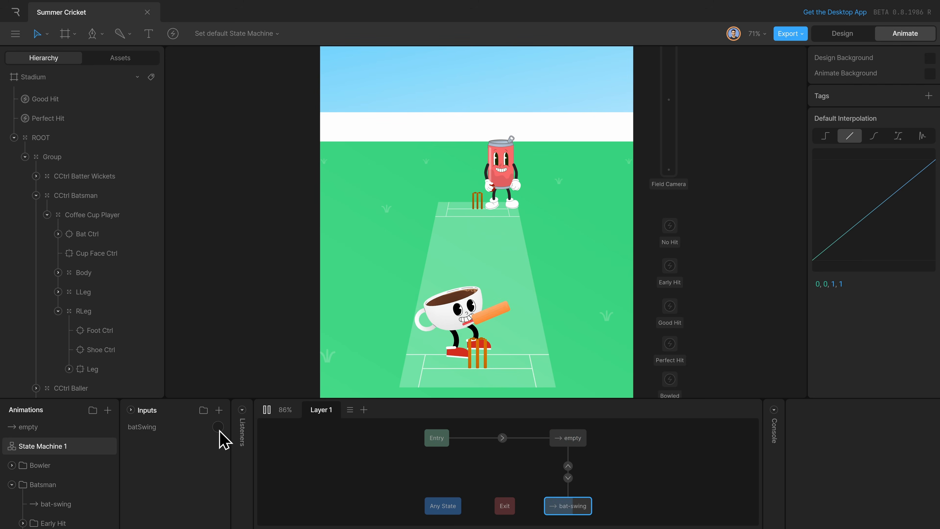
{"action": "key", "text": "space"}
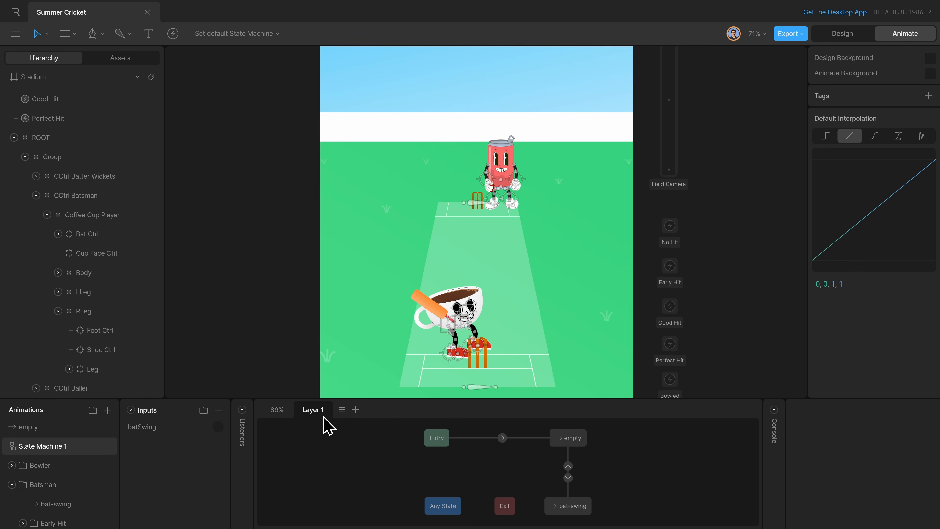
Rename Layer 1 of the state machine as Bat.
{"action": "double_click", "coordinate": [320, 415]}
{"action": "type", "text": "Bat"}
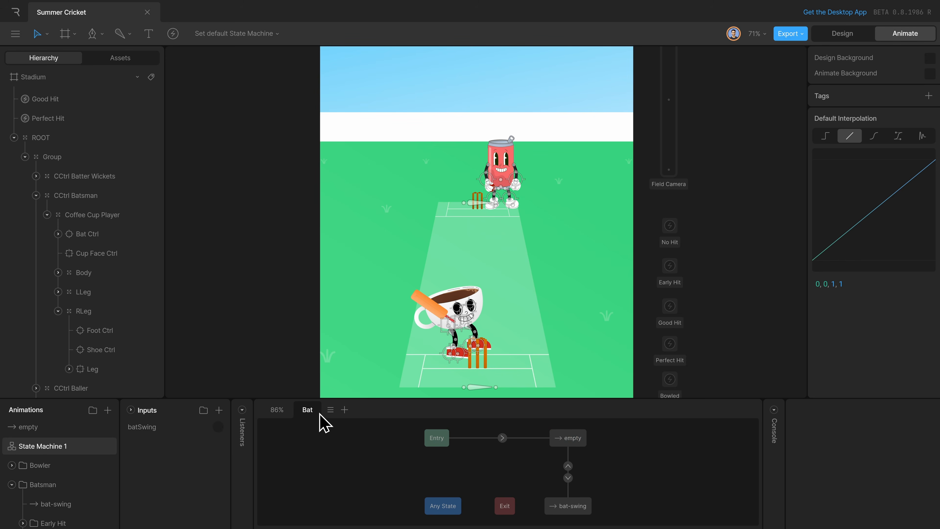
Add a second layer to the state machine, name it Main and place it before the Bat layer.
{"action": "left_click", "coordinate": [345, 409]}
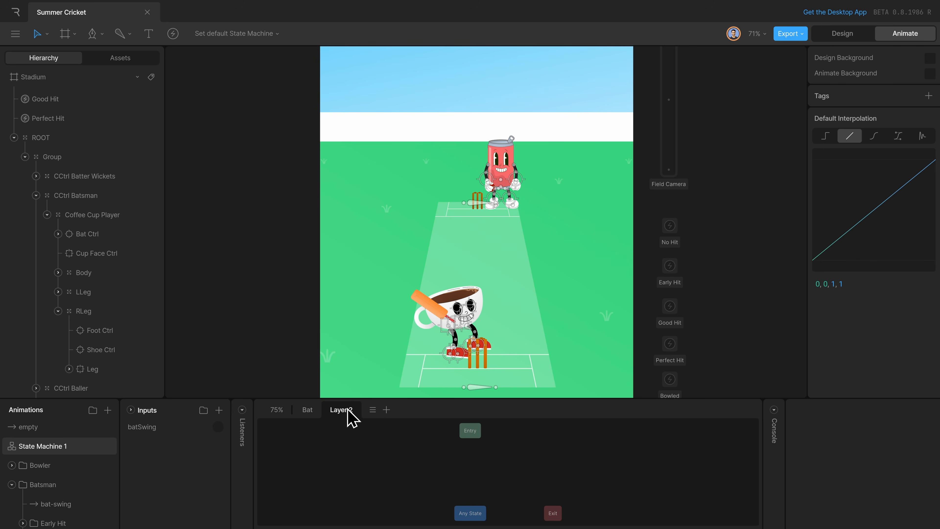
{"action": "double_click", "coordinate": [347, 410]}
{"action": "type", "text": "Main"}
{"action": "left_click_drag", "start_coordinate": [349, 416], "coordinate": [300, 419]}
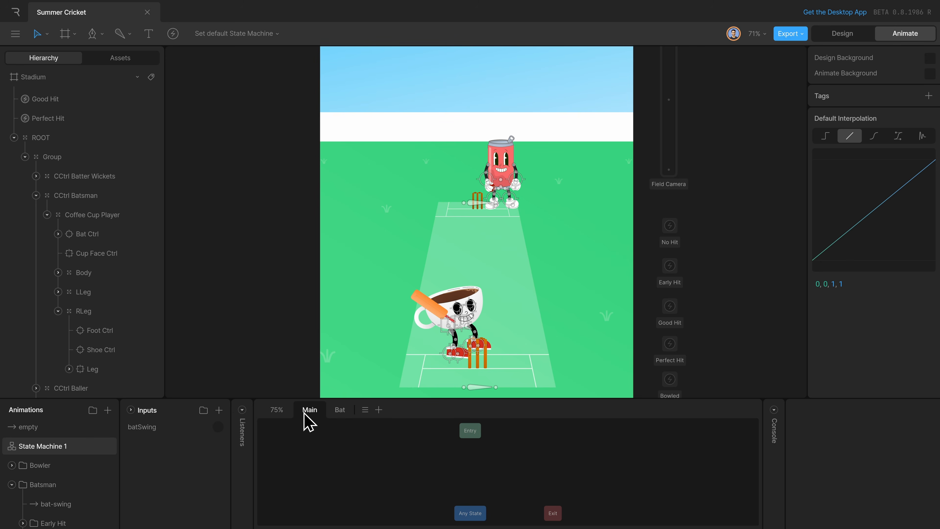
Reposition Entry on the Main layer, add the bowl_normal animation beside it and connect Entry to bowl_normal.
{"action": "left_click_drag", "start_coordinate": [468, 434], "coordinate": [418, 462]}
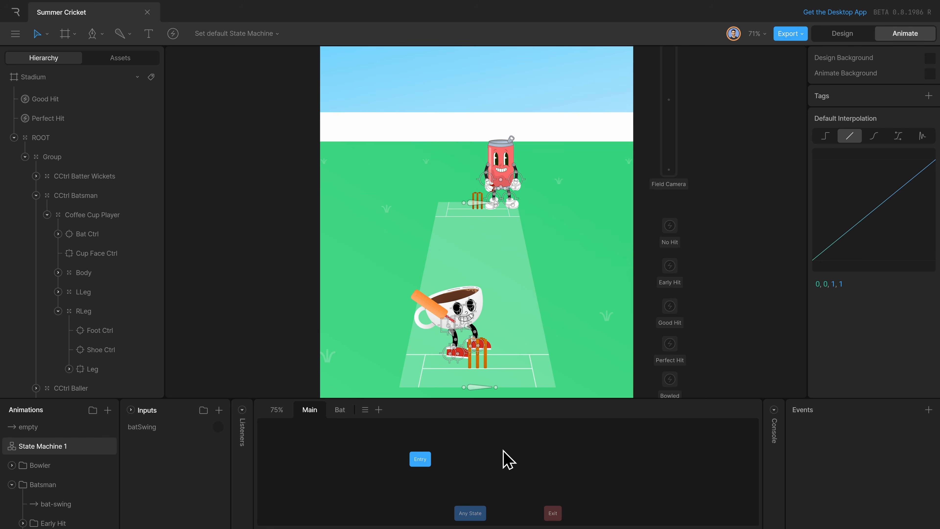
{"action": "left_click", "coordinate": [25, 468]}
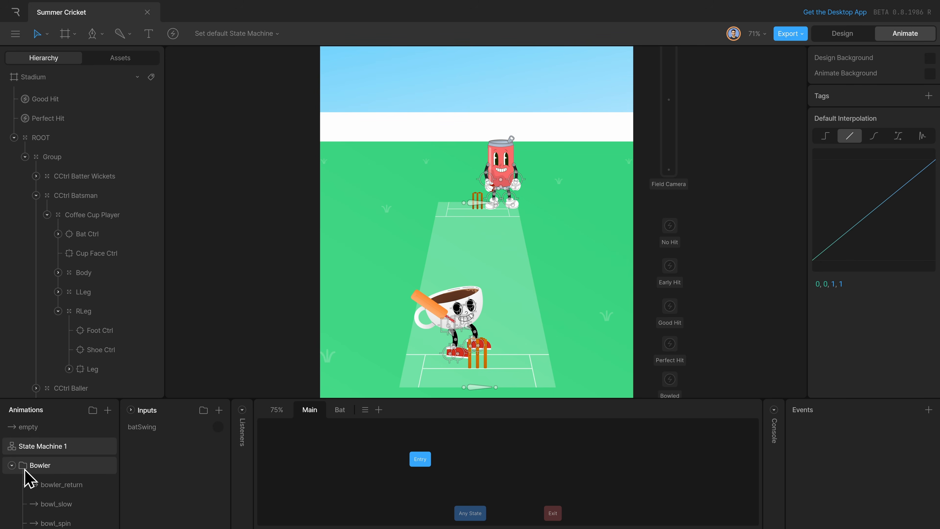
{"action": "scroll", "coordinate": [26, 479], "scroll_direction": "down", "scroll_amount": 2}
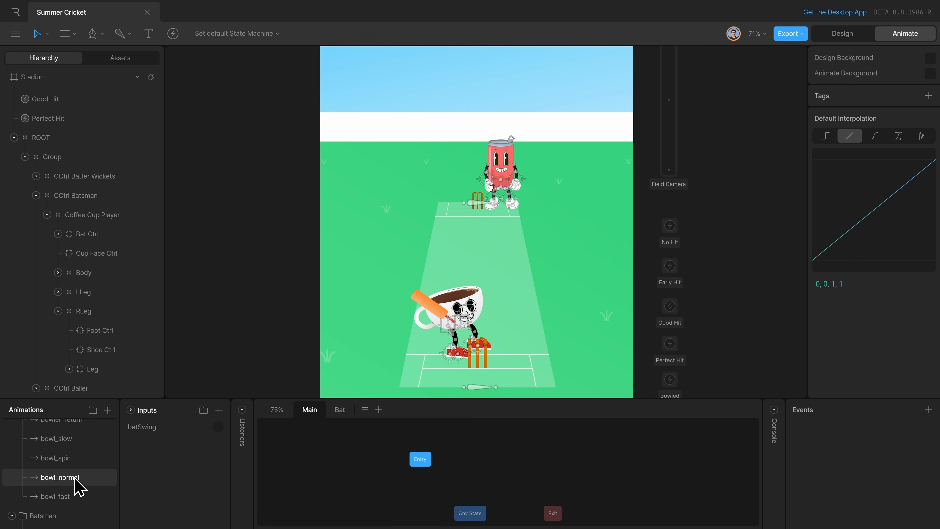
{"action": "left_click_drag", "start_coordinate": [76, 479], "coordinate": [507, 466]}
{"action": "left_click_drag", "start_coordinate": [431, 462], "coordinate": [489, 466]}
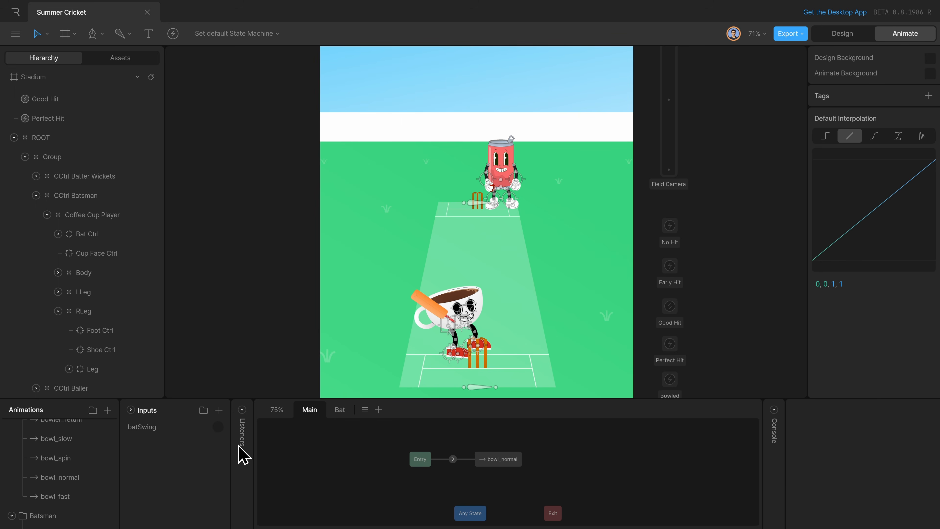
Play the state machine and fire batSwing to test the swing together with the bowling animation.
{"action": "key", "text": "space"}
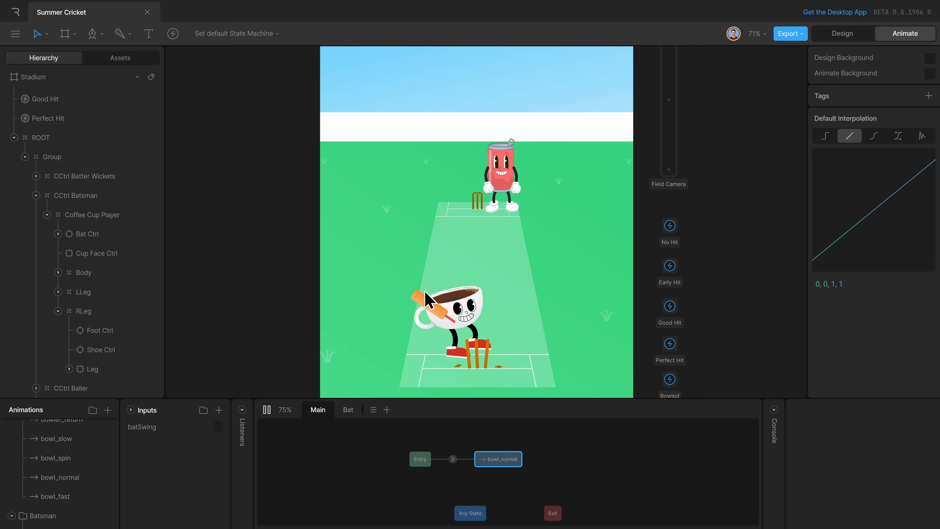
{"action": "left_click", "coordinate": [218, 427]}
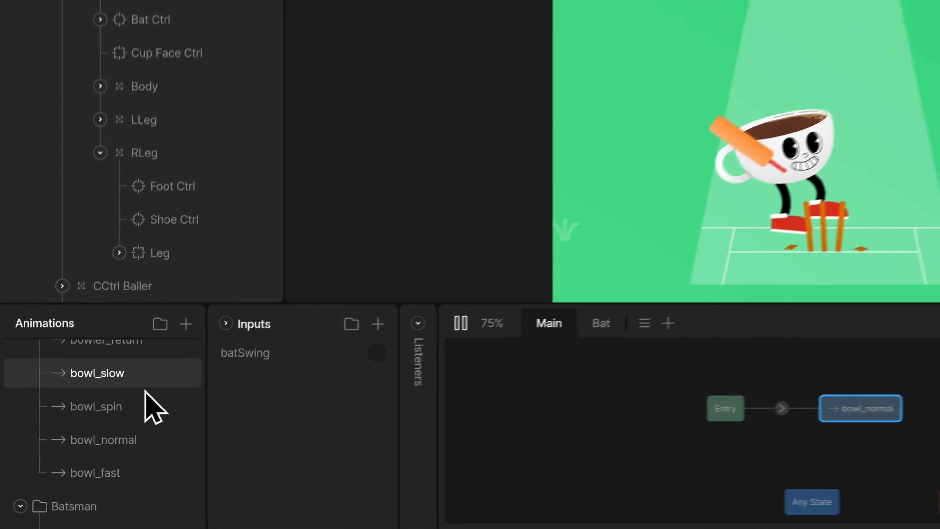
Add the good-hit-1 animation from the Good Hit folder to the Main layer, above bowl_normal.
{"action": "scroll", "coordinate": [89, 458], "scroll_direction": "down", "scroll_amount": 3}
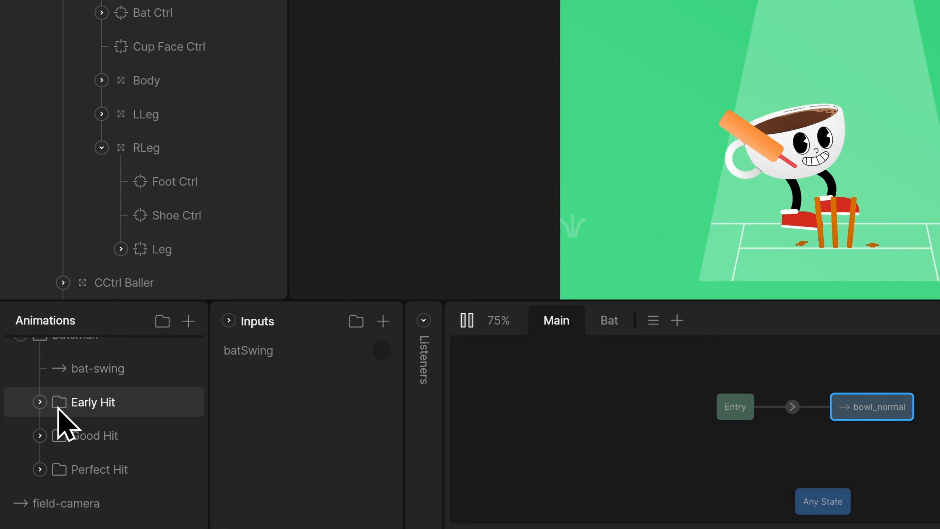
{"action": "left_click", "coordinate": [41, 436]}
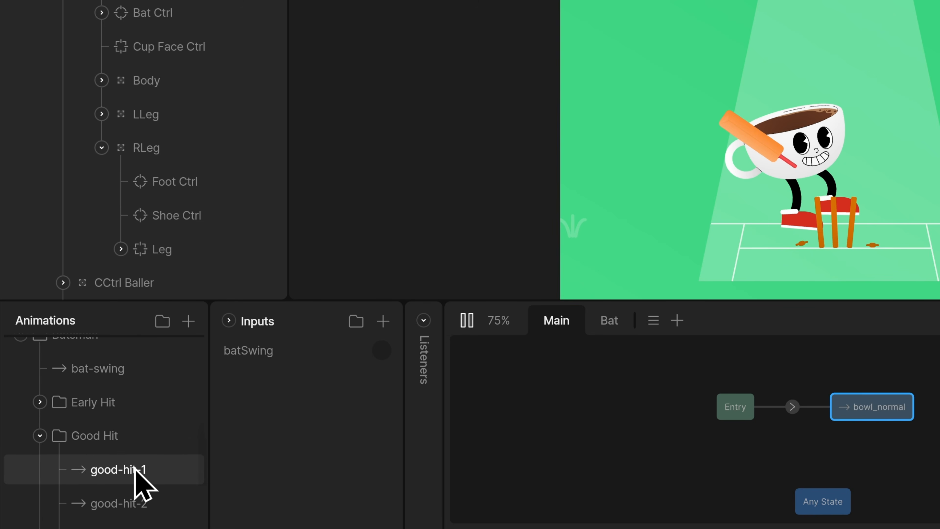
{"action": "left_click_drag", "start_coordinate": [138, 478], "coordinate": [857, 364]}
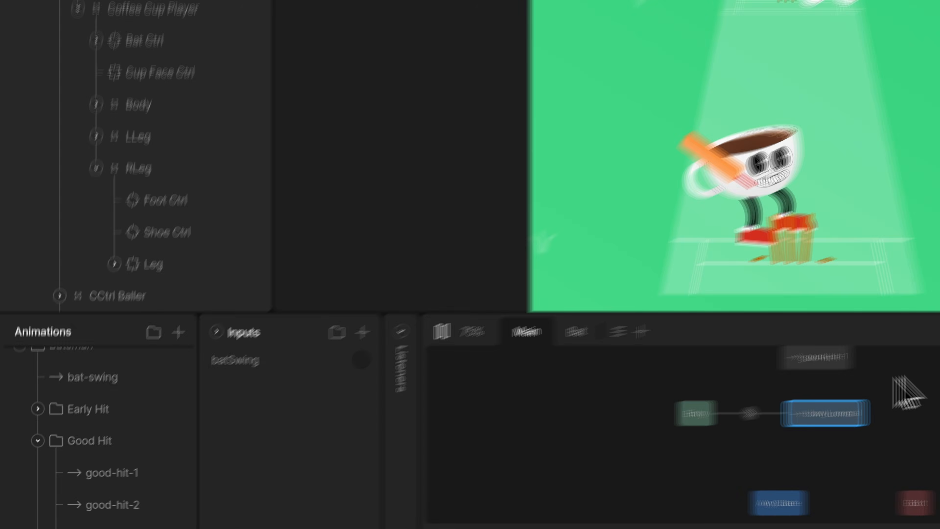
Move Any State above Entry, align good-hit-1 beside it and connect Any State to good-hit-1.
{"action": "scroll", "coordinate": [544, 442], "scroll_direction": "up", "scroll_amount": 1}
{"action": "left_click_drag", "start_coordinate": [470, 523], "coordinate": [420, 434]}
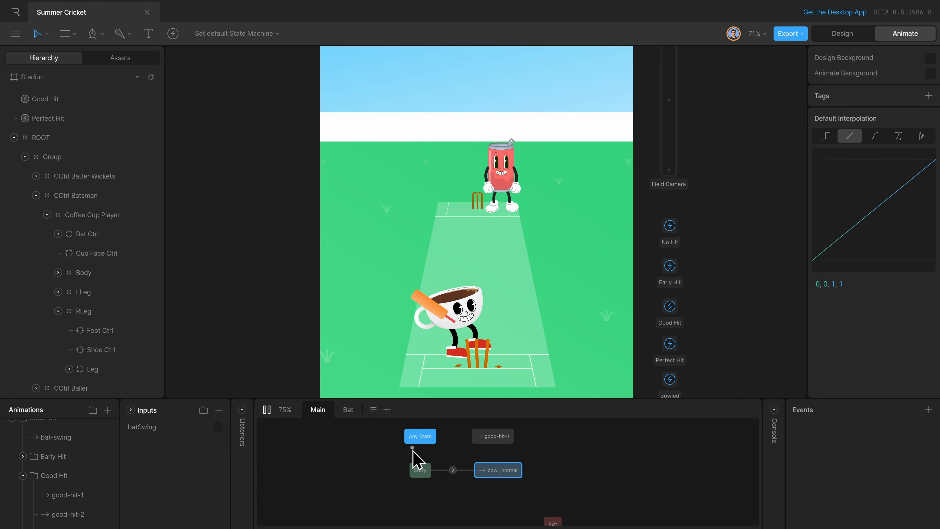
{"action": "left_click", "coordinate": [562, 469]}
{"action": "scroll", "coordinate": [560, 470], "scroll_direction": "up", "scroll_amount": 1}
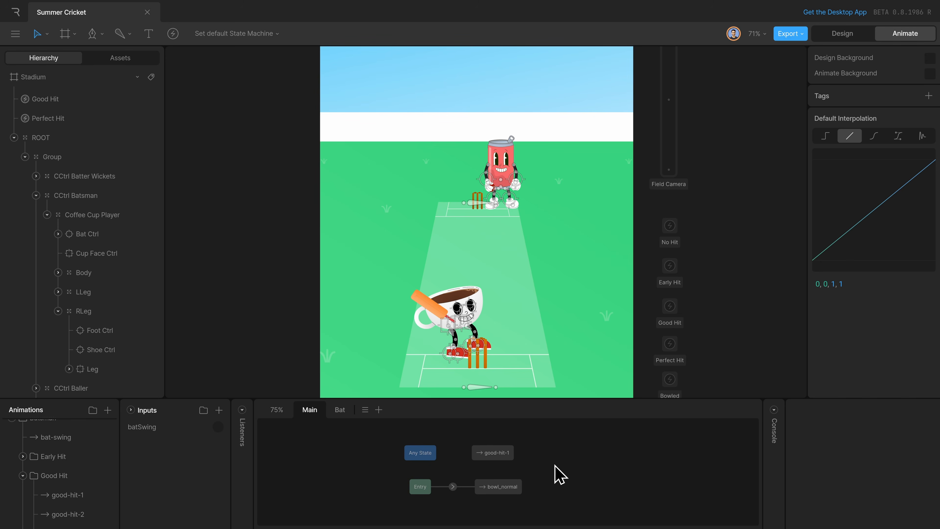
{"action": "left_click_drag", "start_coordinate": [417, 453], "coordinate": [423, 447]}
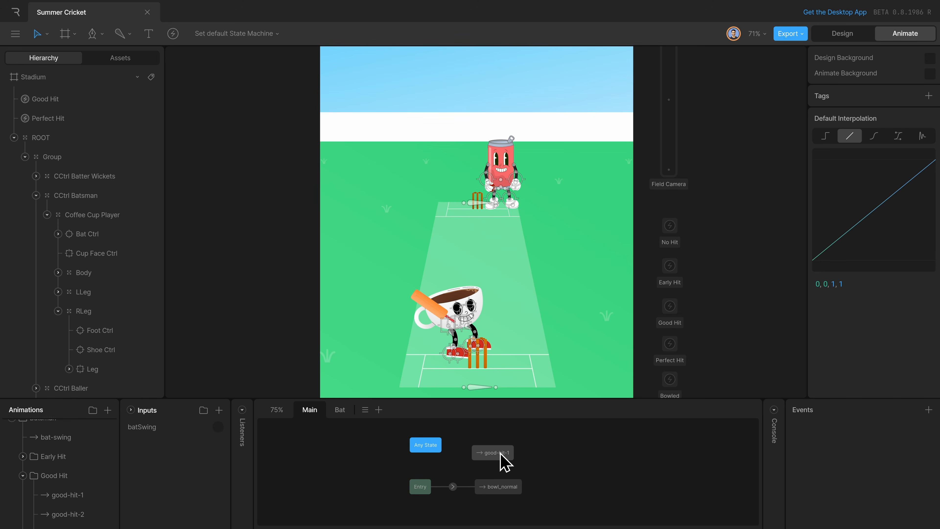
{"action": "left_click_drag", "start_coordinate": [503, 460], "coordinate": [482, 445]}
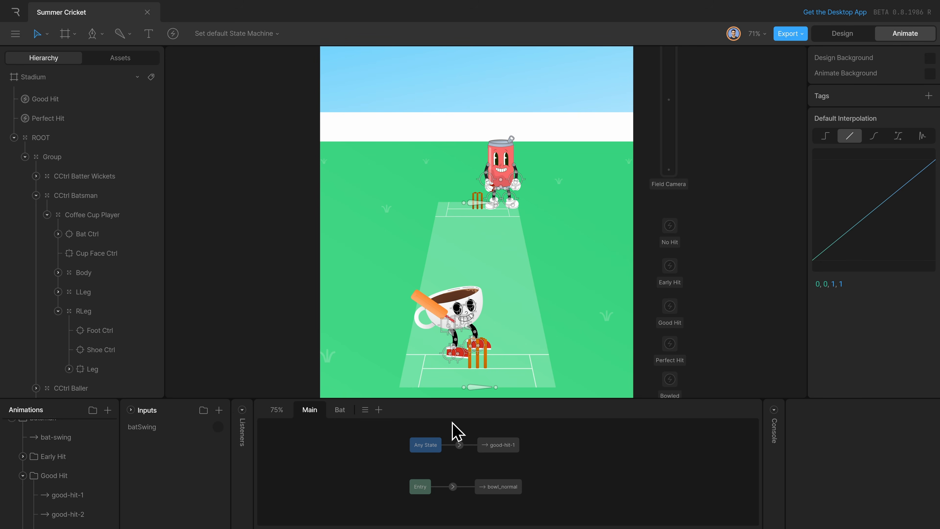
Add a batSwing condition to the transition from Any State to good-hit-1.
{"action": "left_click", "coordinate": [460, 446]}
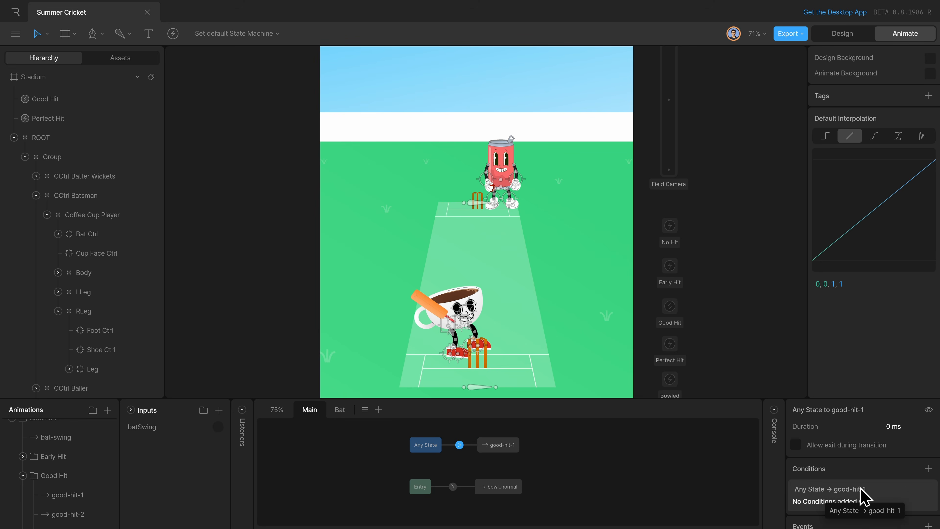
{"action": "left_click", "coordinate": [927, 468]}
{"action": "left_click", "coordinate": [885, 504]}
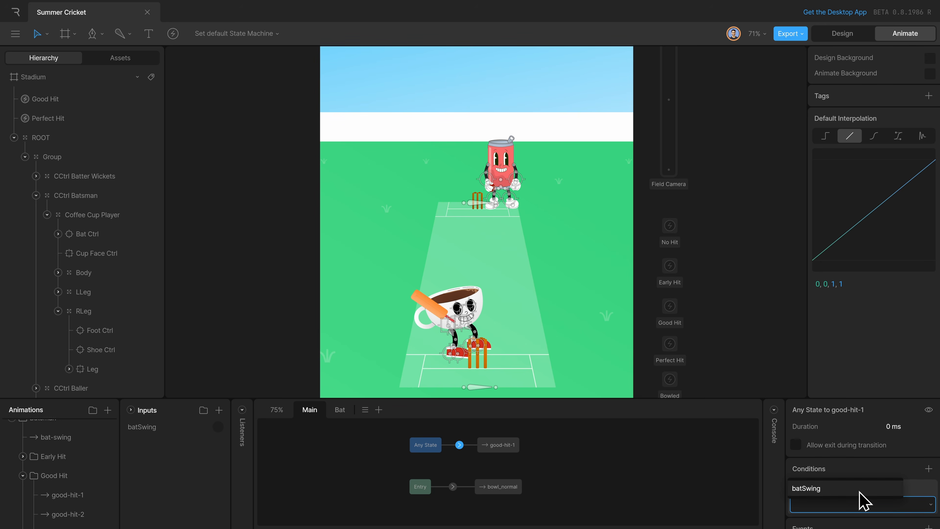
{"action": "left_click", "coordinate": [804, 489]}
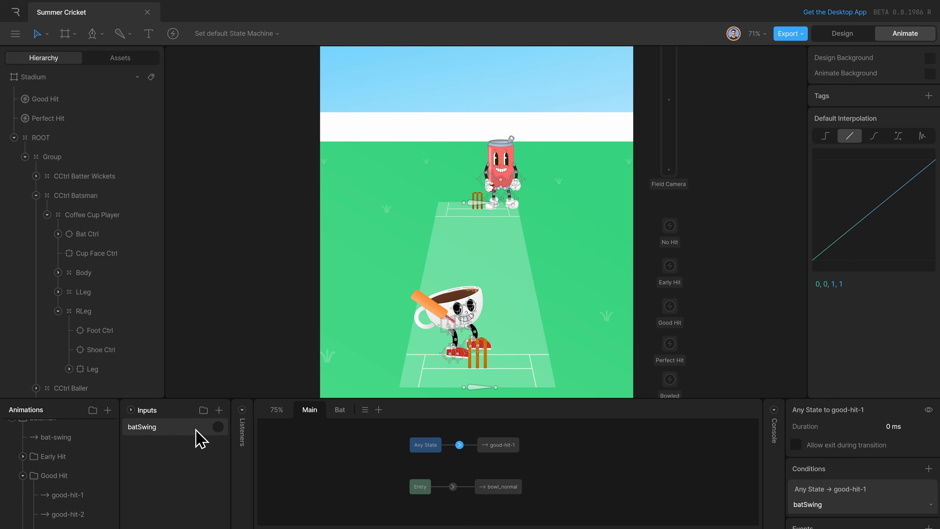
Play the state machine and fire batSwing at different moments of the delivery to test the good-hit-1 transition.
{"action": "left_click", "coordinate": [297, 445]}
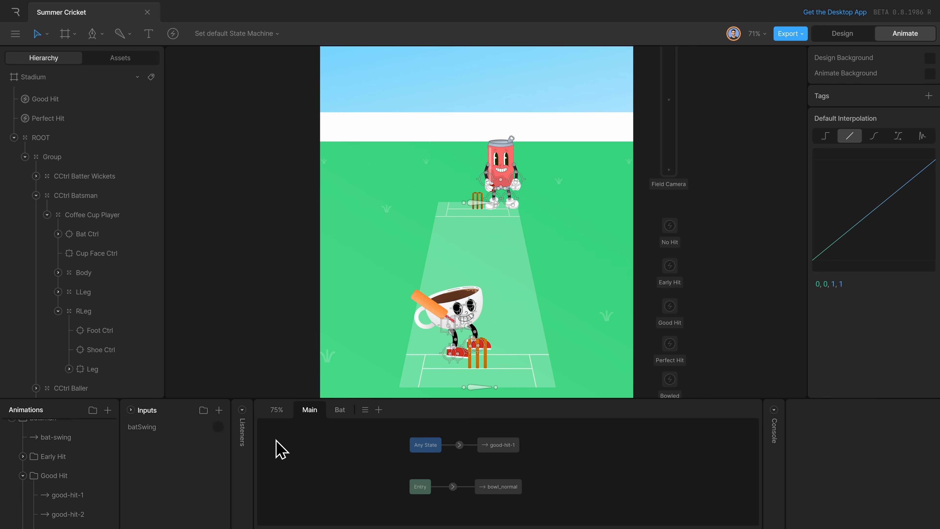
{"action": "key", "text": "space"}
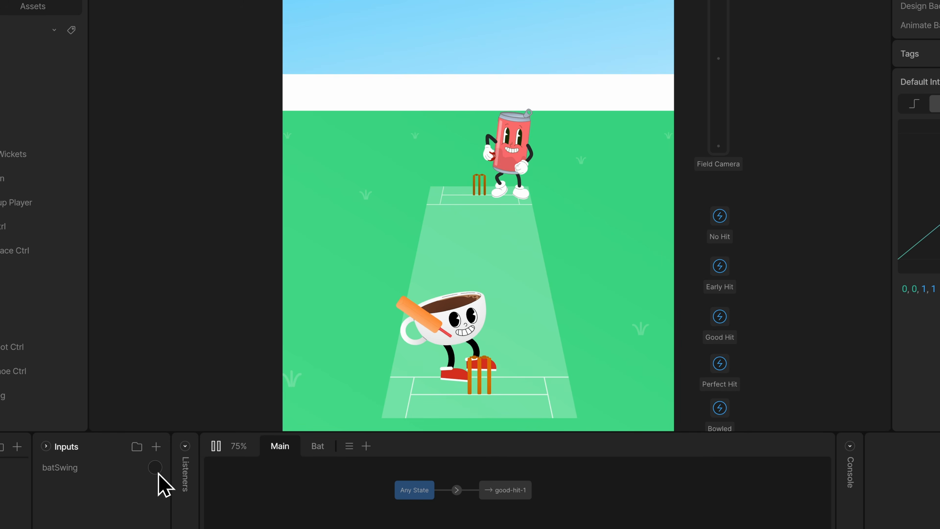
{"action": "left_click", "coordinate": [158, 473]}
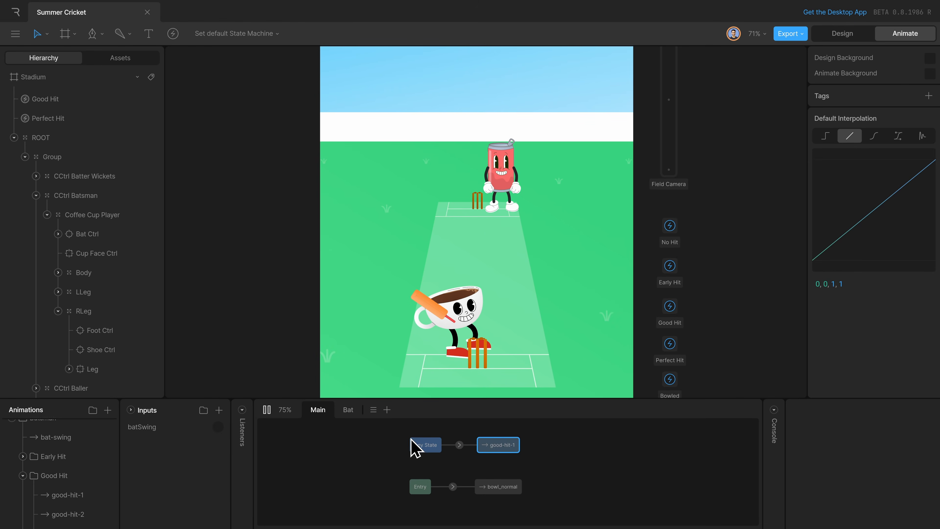
{"action": "key", "text": "space"}
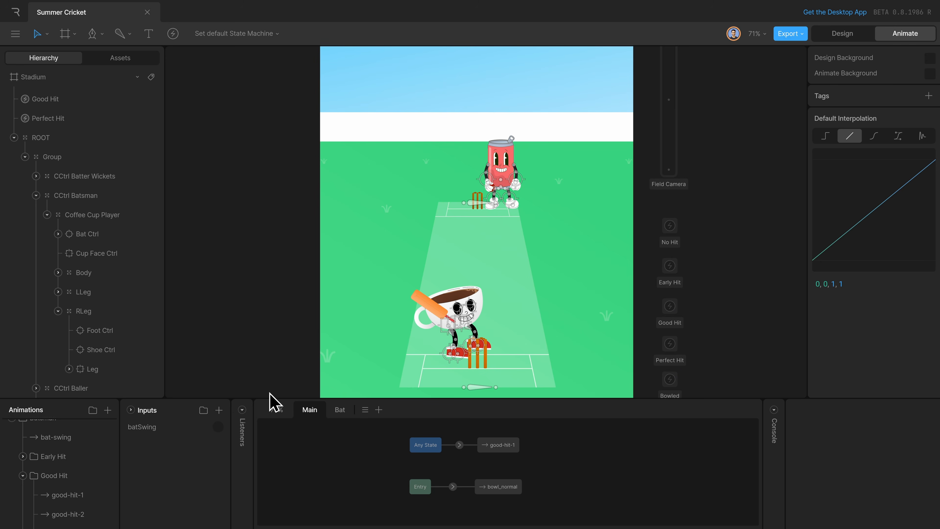
{"action": "left_click", "coordinate": [218, 427]}
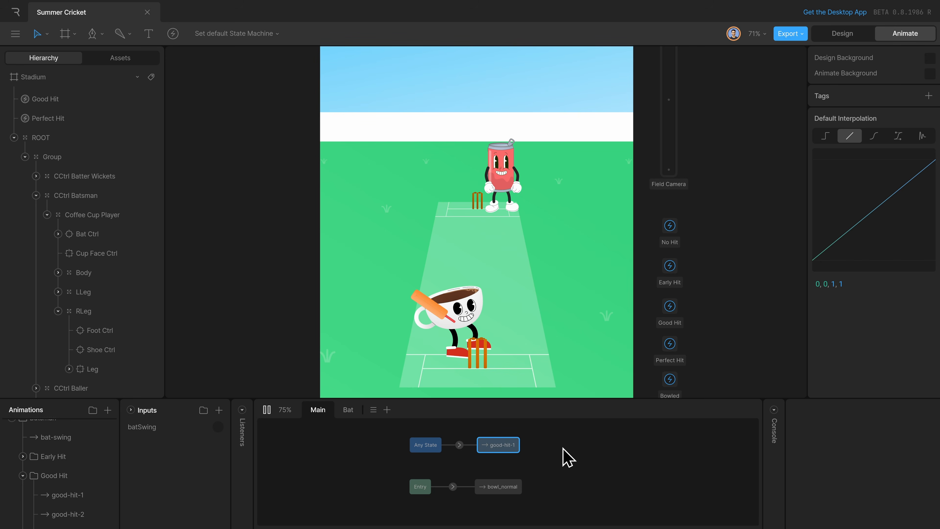
Open the bowl_normal timeline and scrub and play it to examine when its hit events fire.
{"action": "double_click", "coordinate": [504, 487]}
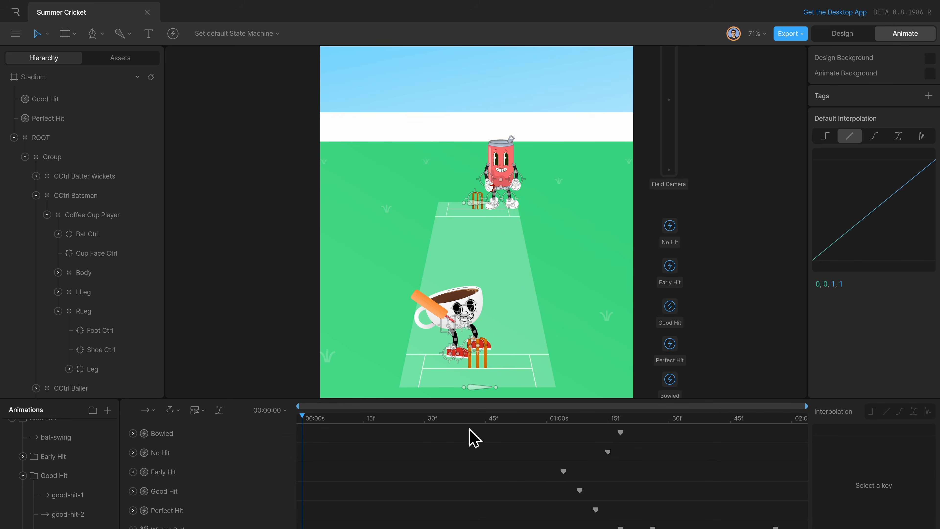
{"action": "left_click_drag", "start_coordinate": [488, 420], "coordinate": [518, 423]}
{"action": "key", "text": "space"}
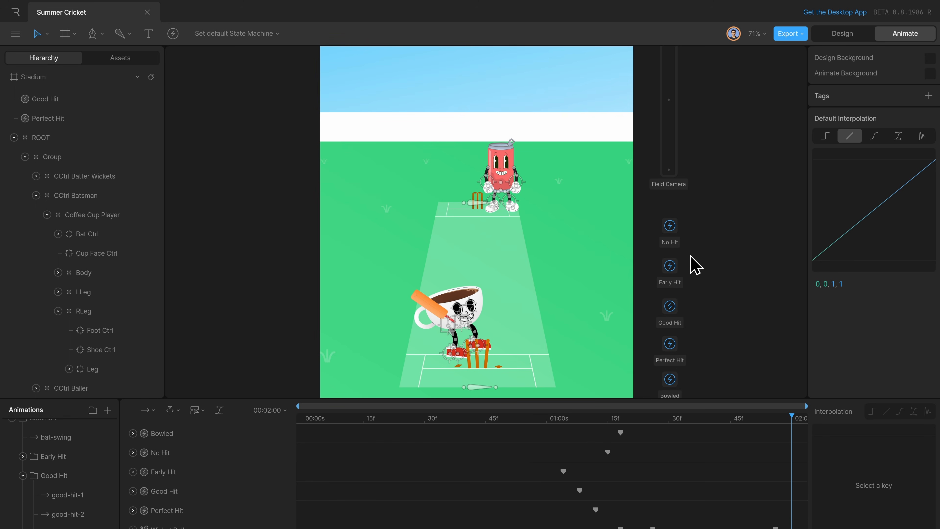
Add a number input named hit to State Machine 1 and place it below batSwing.
{"action": "scroll", "coordinate": [94, 463], "scroll_direction": "up", "scroll_amount": 3}
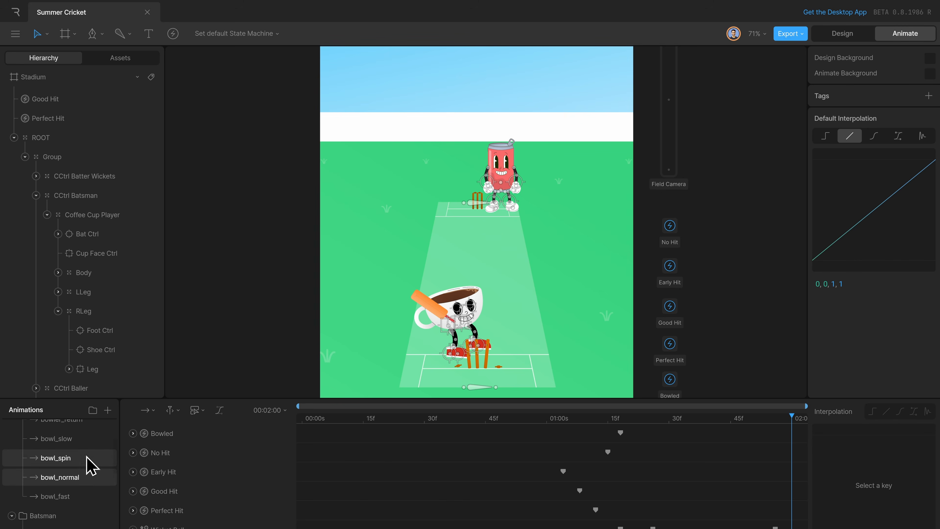
{"action": "scroll", "coordinate": [86, 457], "scroll_direction": "up", "scroll_amount": 3}
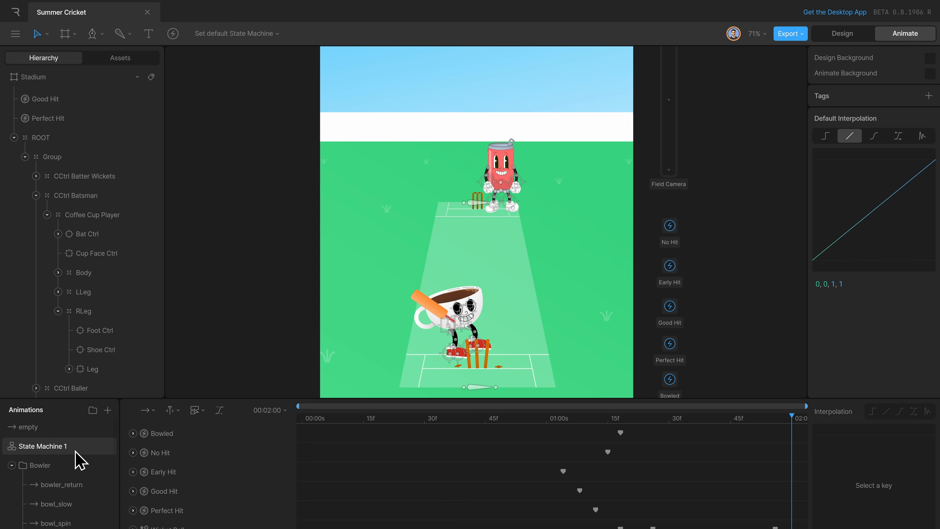
{"action": "left_click", "coordinate": [80, 460]}
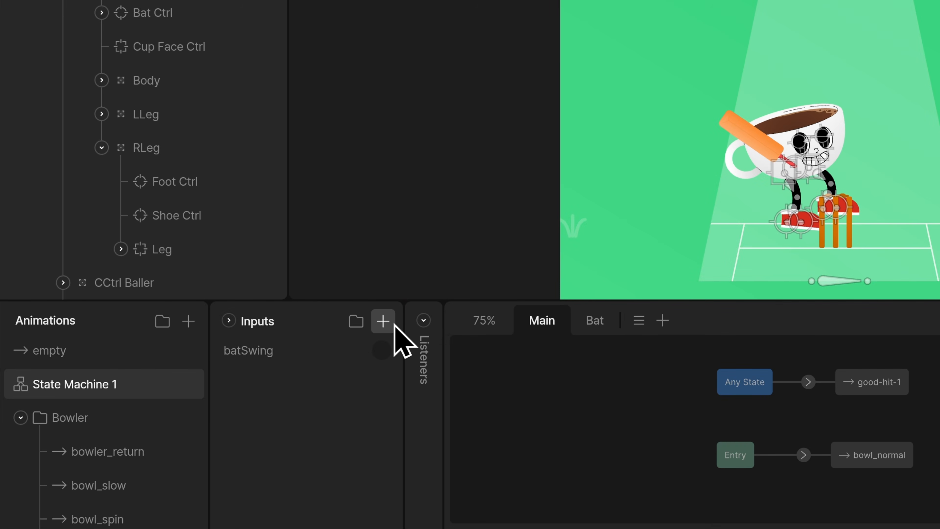
{"action": "left_click", "coordinate": [218, 409]}
{"action": "left_click", "coordinate": [455, 370]}
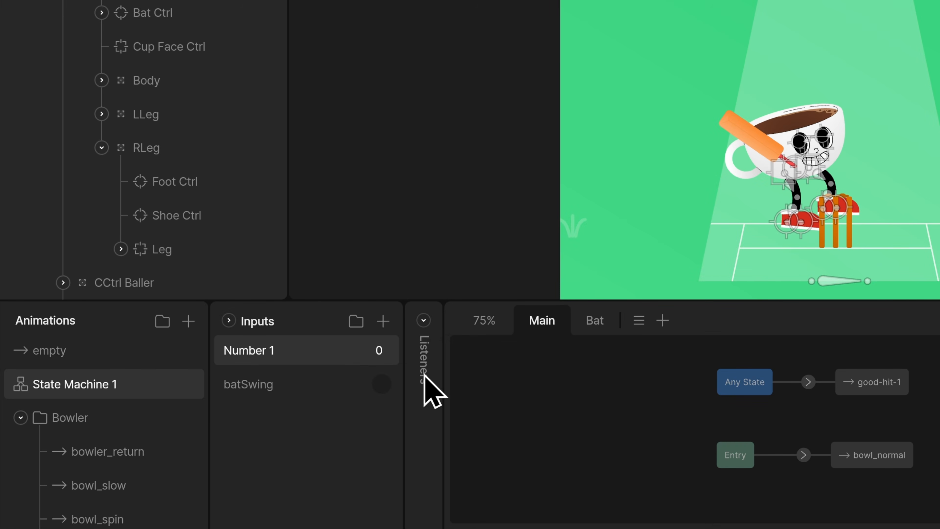
{"action": "left_click_drag", "start_coordinate": [295, 329], "coordinate": [320, 405]}
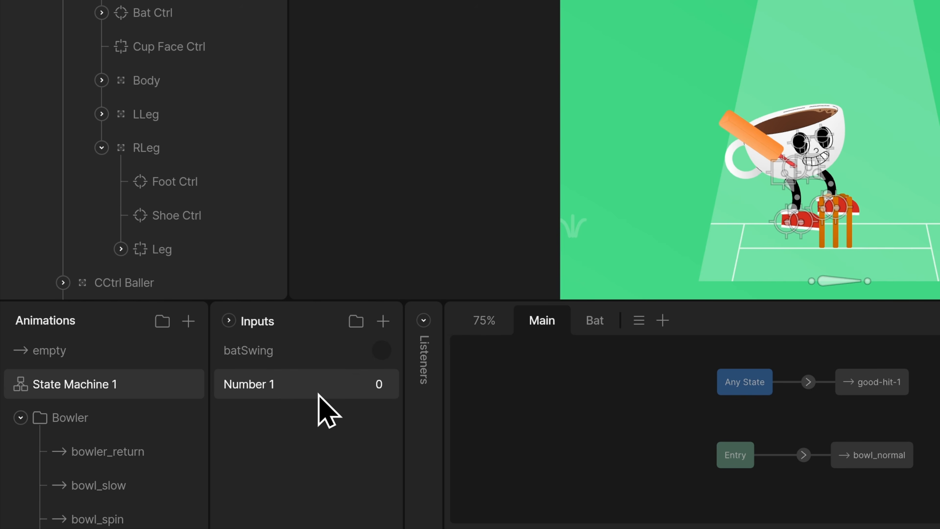
{"action": "double_click", "coordinate": [265, 385]}
{"action": "type", "text": "hit"}
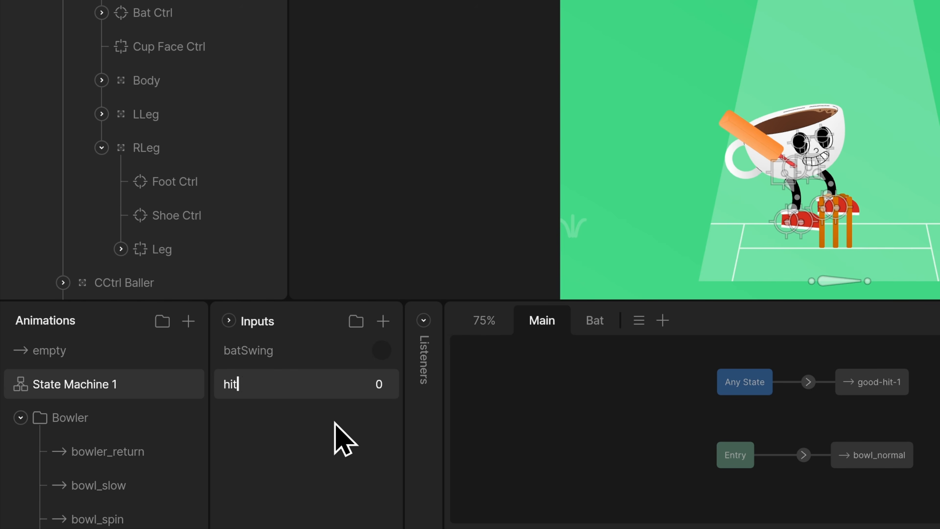
Add a listener to the state machine, target it at the Stadium artboard and select it for editing.
{"action": "left_click", "coordinate": [423, 319]}
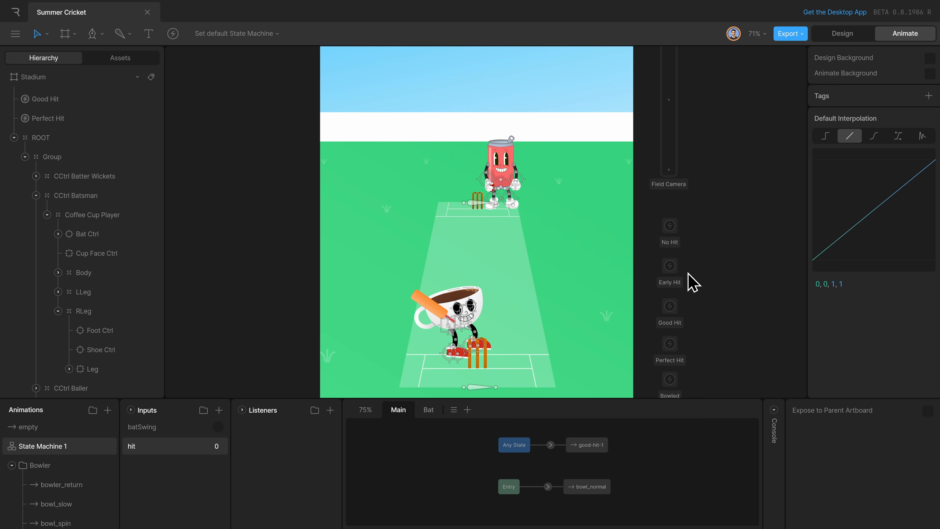
{"action": "left_click", "coordinate": [329, 409]}
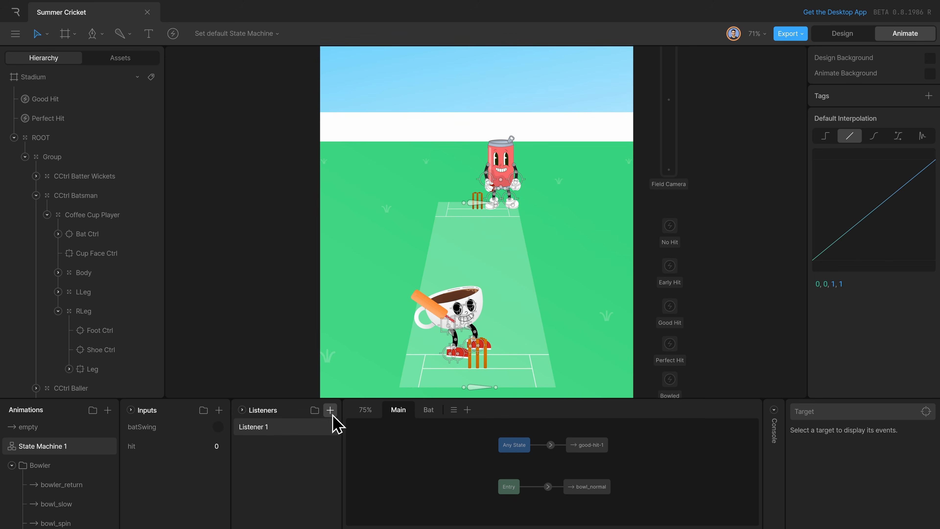
{"action": "left_click", "coordinate": [830, 412]}
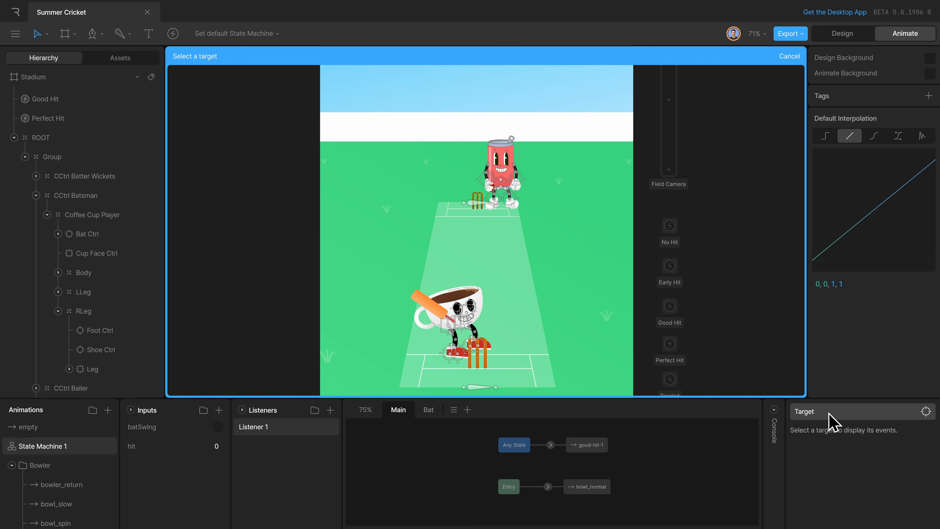
{"action": "left_click", "coordinate": [88, 83]}
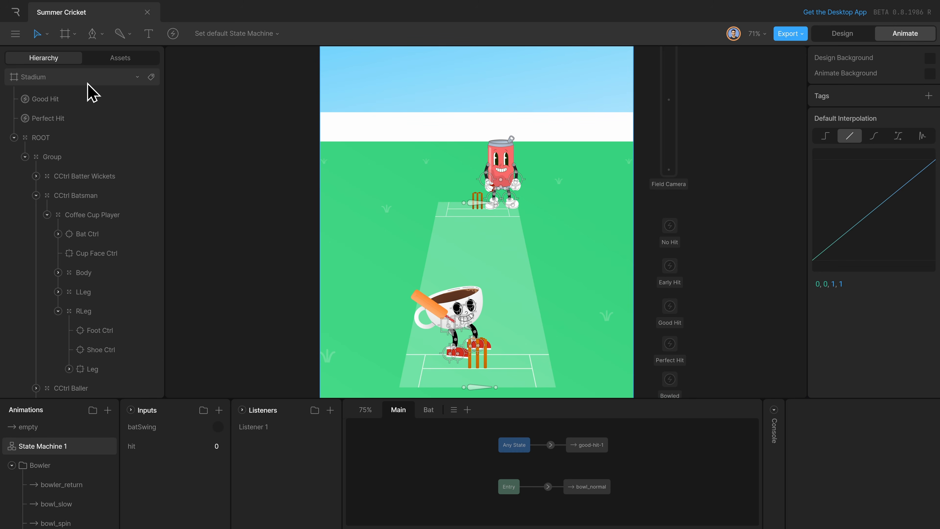
{"action": "left_click", "coordinate": [262, 430]}
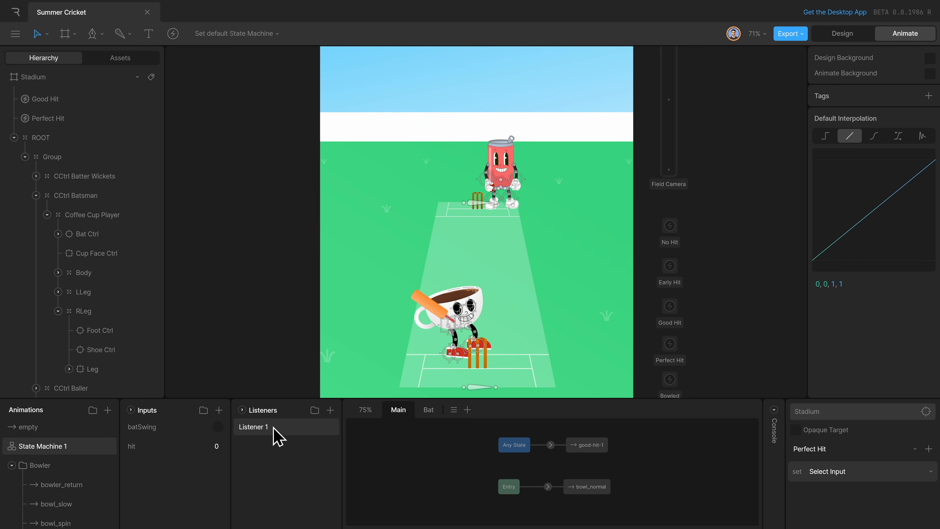
Rename the listener as Early Hit Event.
{"action": "double_click", "coordinate": [273, 428]}
{"action": "type", "text": "Early Hit"}
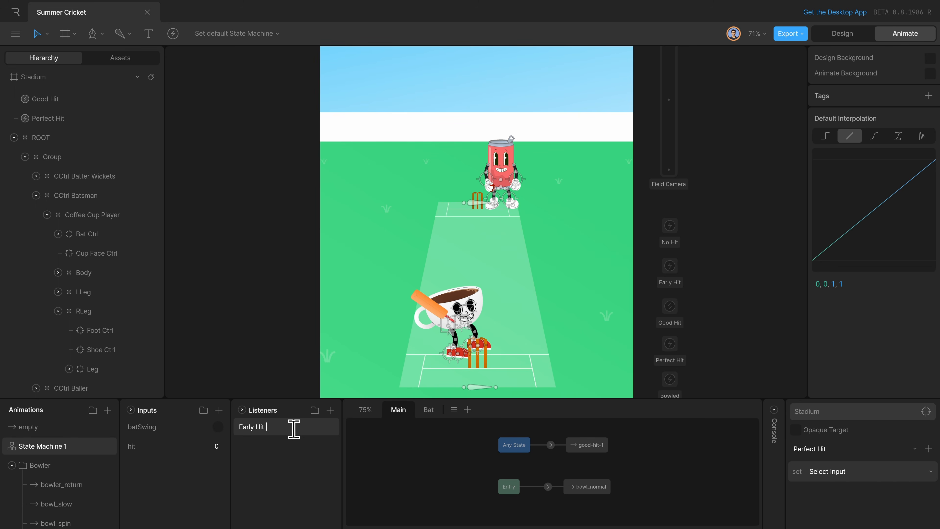
{"action": "type", "text": " Event"}
{"action": "key", "text": "Return"}
Make the Early Hit Event listener set the hit input to 1 in response to the Early Hit event.
{"action": "left_click", "coordinate": [846, 468]}
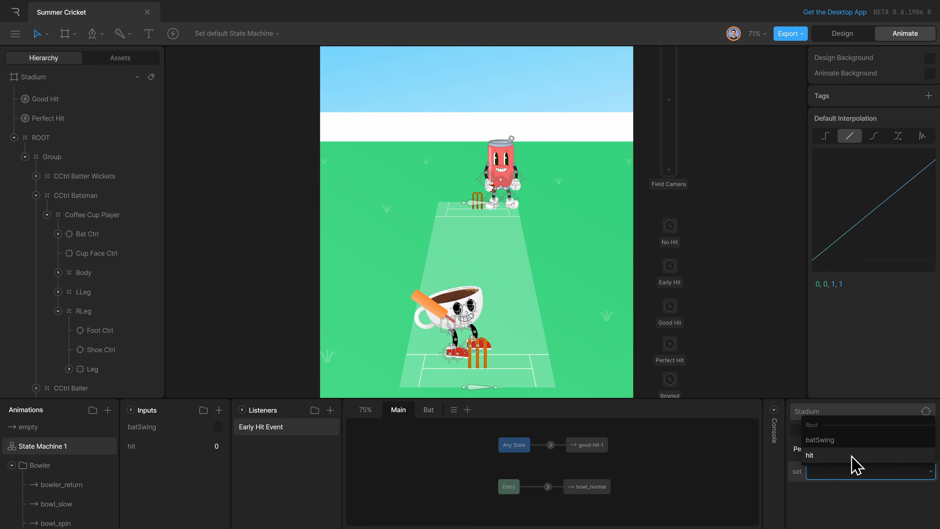
{"action": "left_click", "coordinate": [825, 457]}
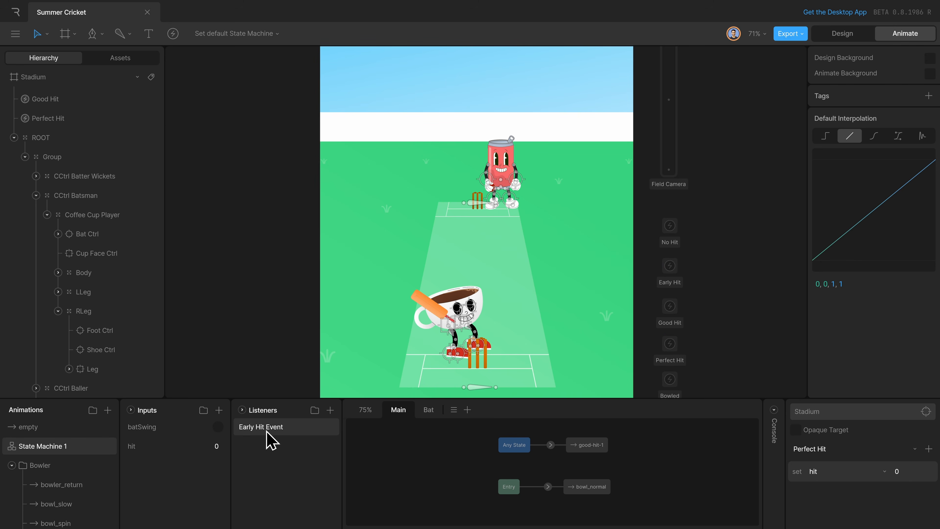
{"action": "left_click", "coordinate": [910, 474]}
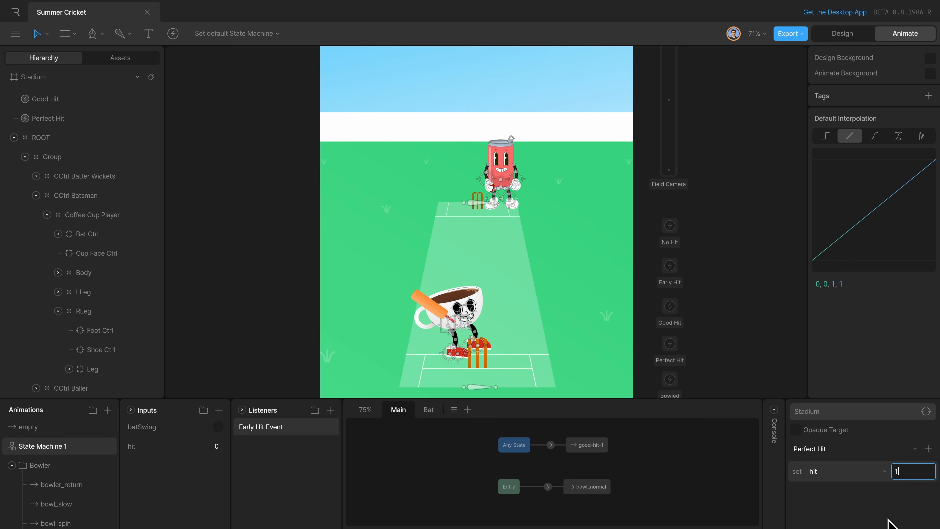
{"action": "left_click", "coordinate": [809, 449]}
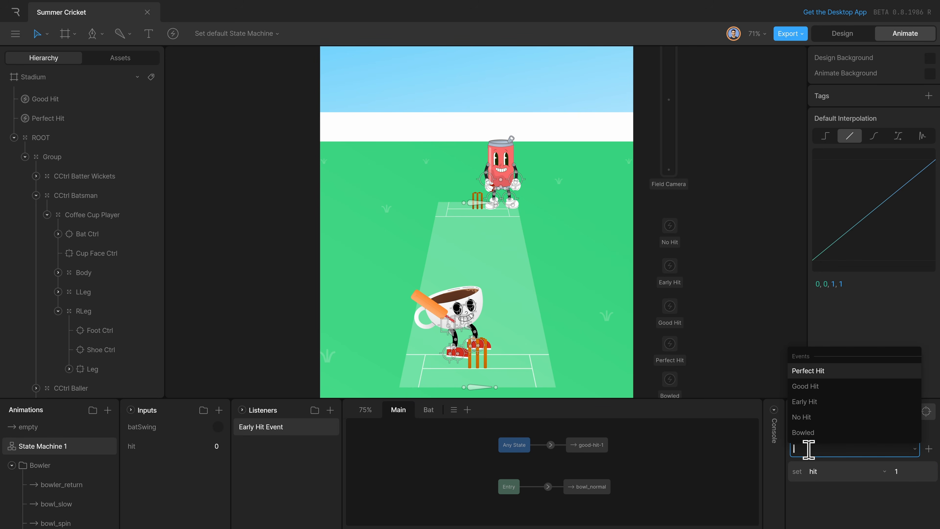
{"action": "left_click", "coordinate": [806, 401]}
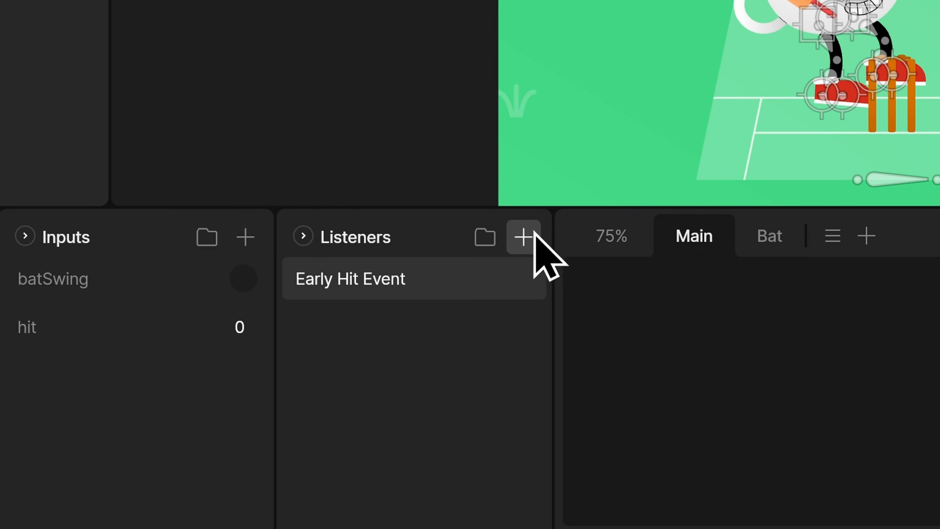
Add listeners for the remaining hit outcomes, including ones named Not Hit Event and Good Hit Event.
{"action": "left_click", "coordinate": [330, 409]}
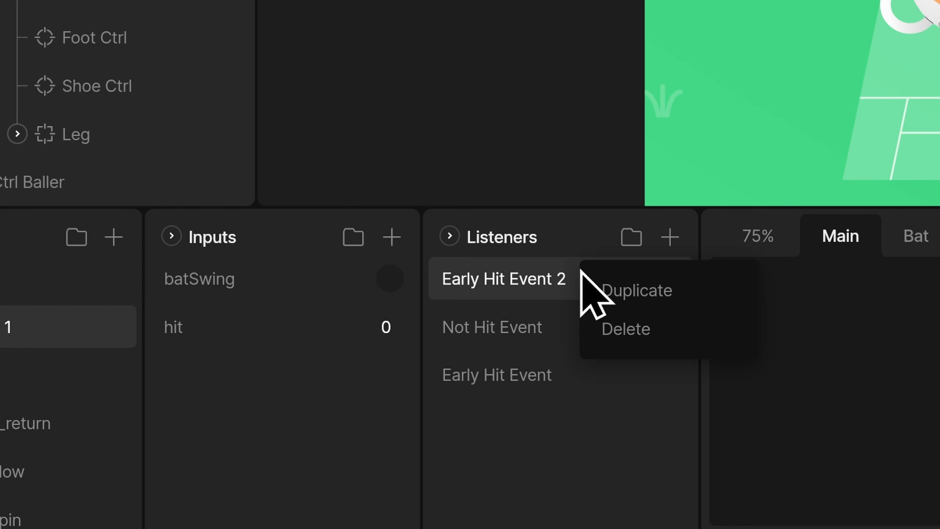
{"action": "left_click", "coordinate": [629, 290]}
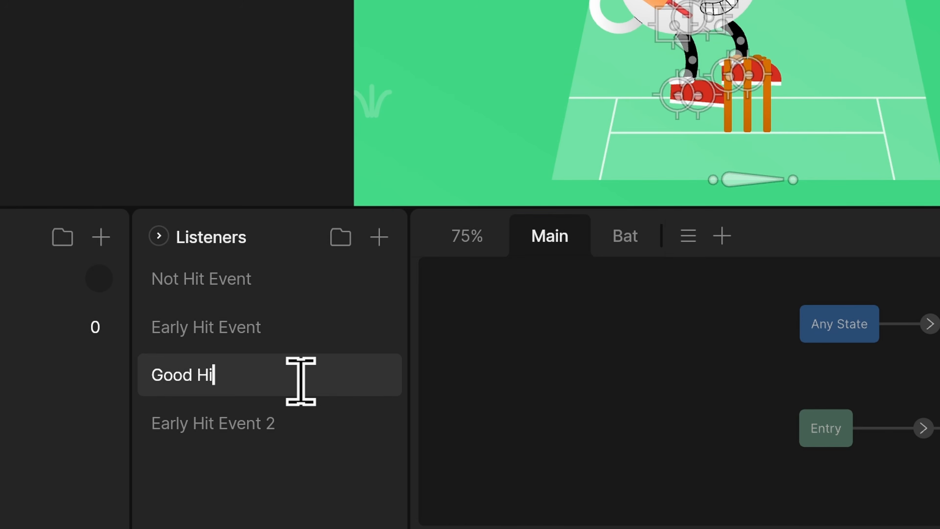
{"action": "type", "text": "ent"}
{"action": "key", "text": "Return"}
Make the Perfect Hit Event listener respond to the Perfect Hit event and set the hit input to 3.
{"action": "left_click", "coordinate": [673, 333]}
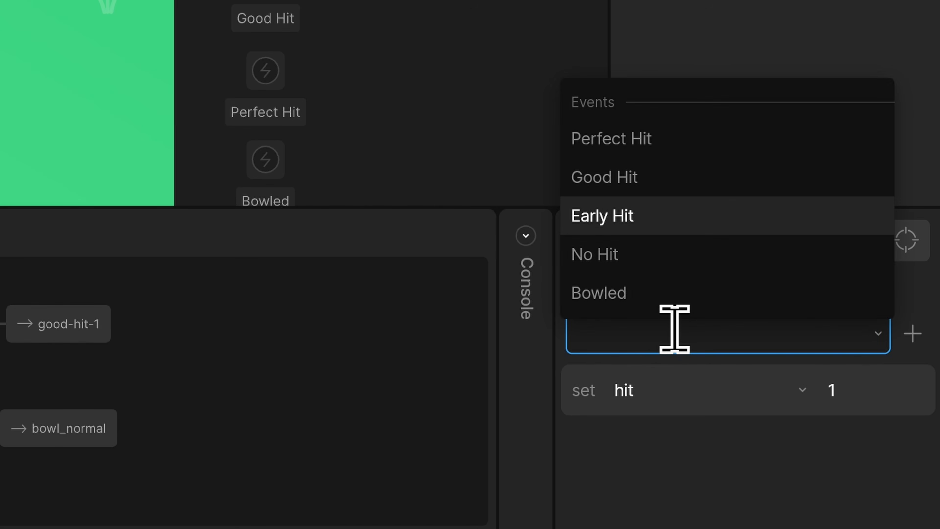
{"action": "left_click", "coordinate": [689, 184]}
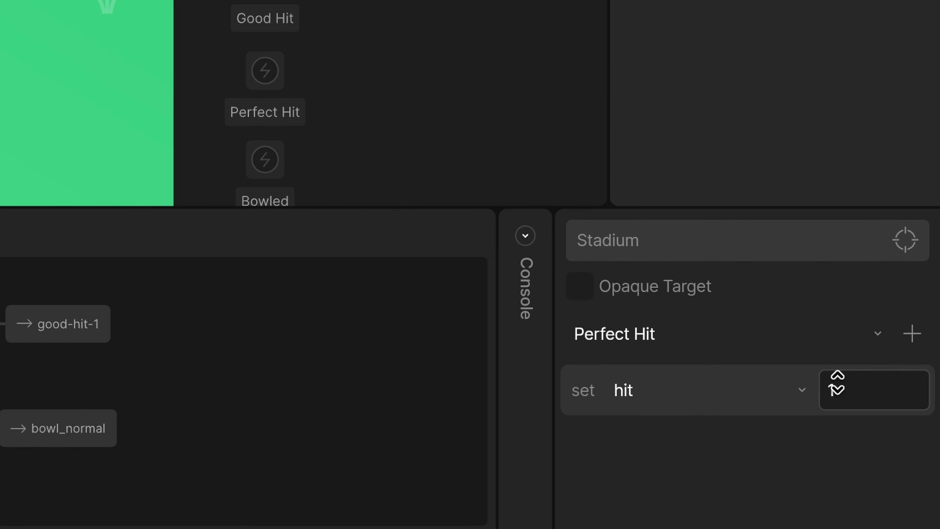
{"action": "left_click", "coordinate": [837, 384]}
{"action": "left_click", "coordinate": [867, 456]}
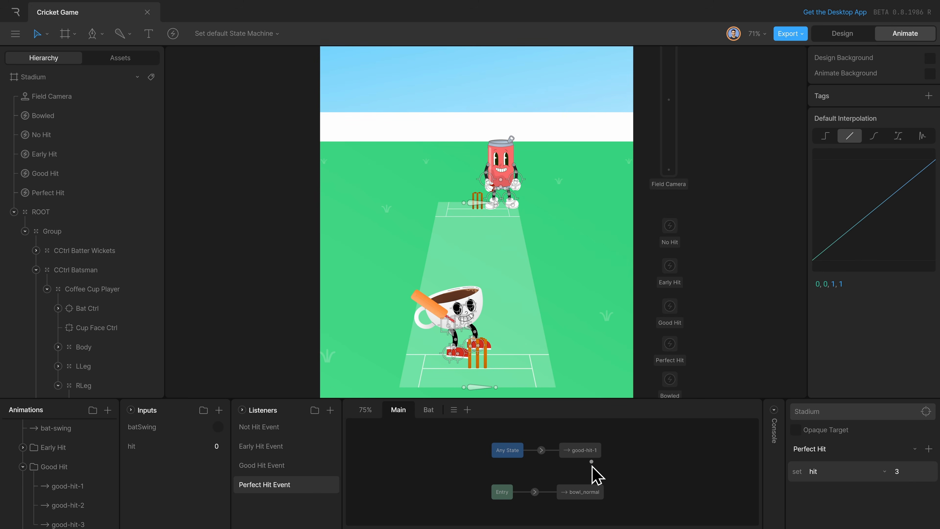
Rearrange the Main layer's graph so Any State sits directly above good-hit-1, over the Entry and bowl_normal row.
{"action": "left_click", "coordinate": [517, 451]}
{"action": "left_click_drag", "start_coordinate": [517, 451], "coordinate": [542, 429]}
{"action": "left_click_drag", "start_coordinate": [580, 458], "coordinate": [534, 470]}
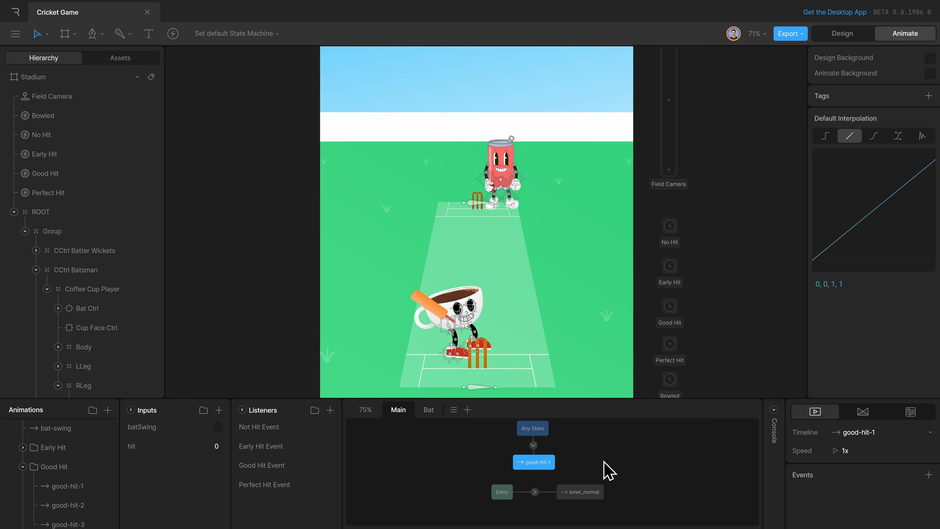
{"action": "left_click_drag", "start_coordinate": [630, 478], "coordinate": [461, 520]}
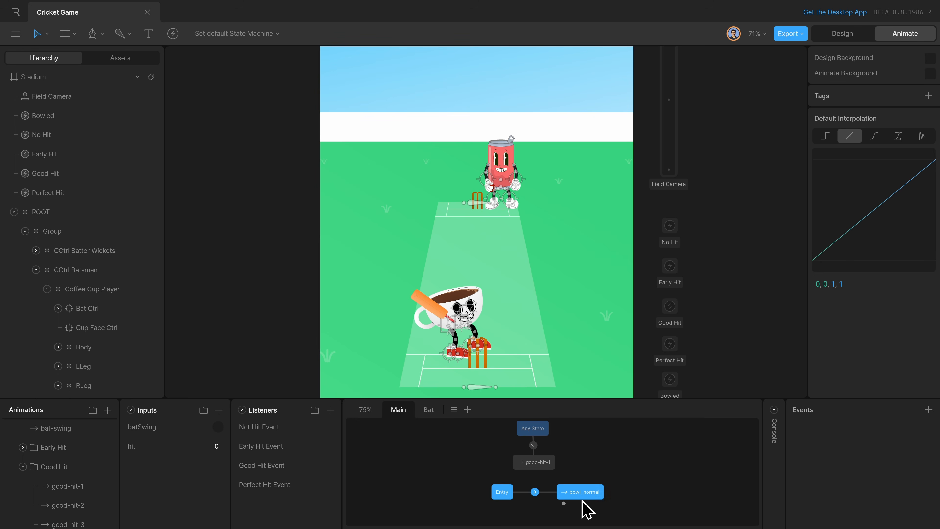
{"action": "left_click", "coordinate": [625, 489]}
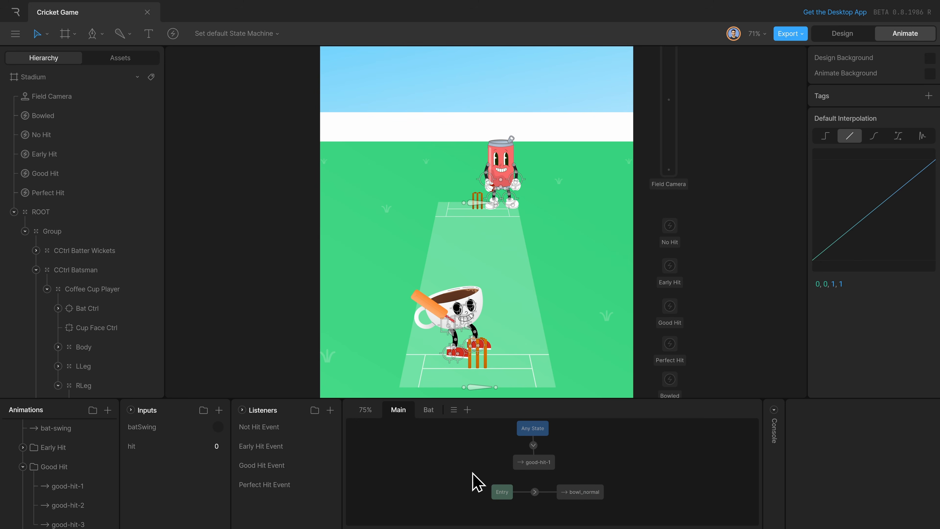
Add the early-hit-1 animation from the Early Hit folder as a state beside good-hit-1 and align the two.
{"action": "left_click", "coordinate": [23, 446]}
{"action": "scroll", "coordinate": [57, 460], "scroll_direction": "down", "scroll_amount": 2}
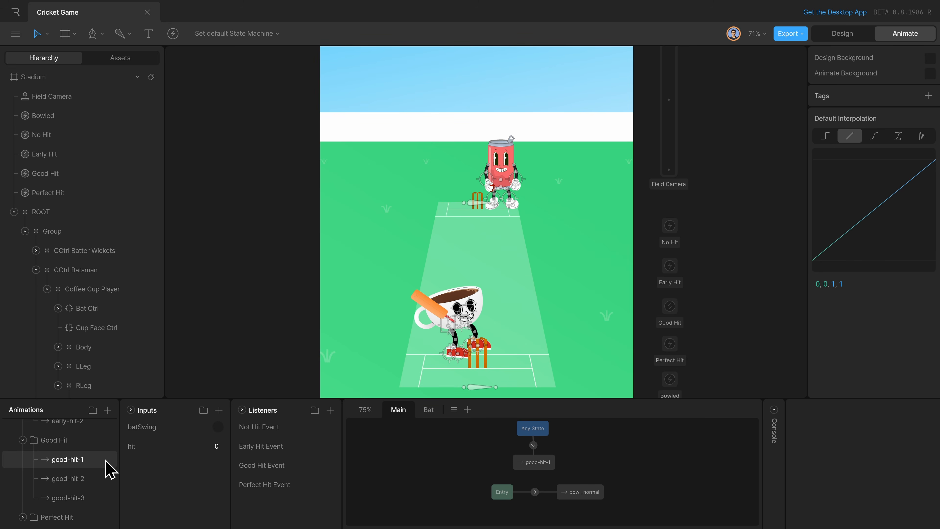
{"action": "scroll", "coordinate": [31, 450], "scroll_direction": "up", "scroll_amount": 3}
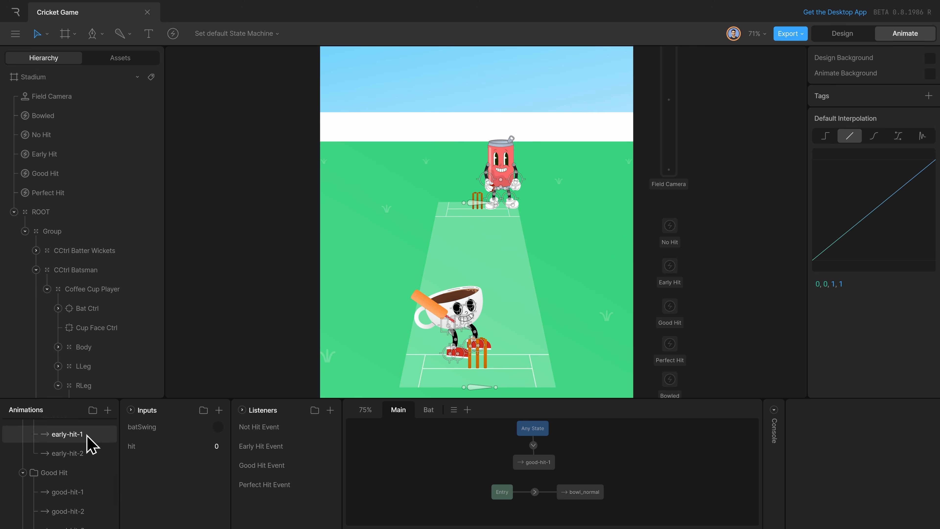
{"action": "left_click_drag", "start_coordinate": [89, 442], "coordinate": [478, 468]}
{"action": "left_click", "coordinate": [472, 463]}
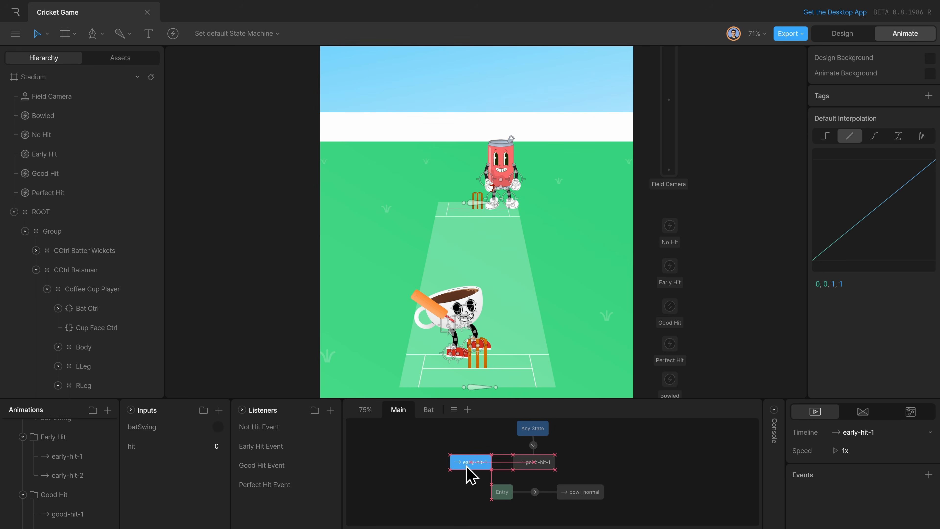
Add the sixer-1 animation from the Perfect Hit folder as a state on the other side of good-hit-1.
{"action": "scroll", "coordinate": [73, 493], "scroll_direction": "down", "scroll_amount": 5}
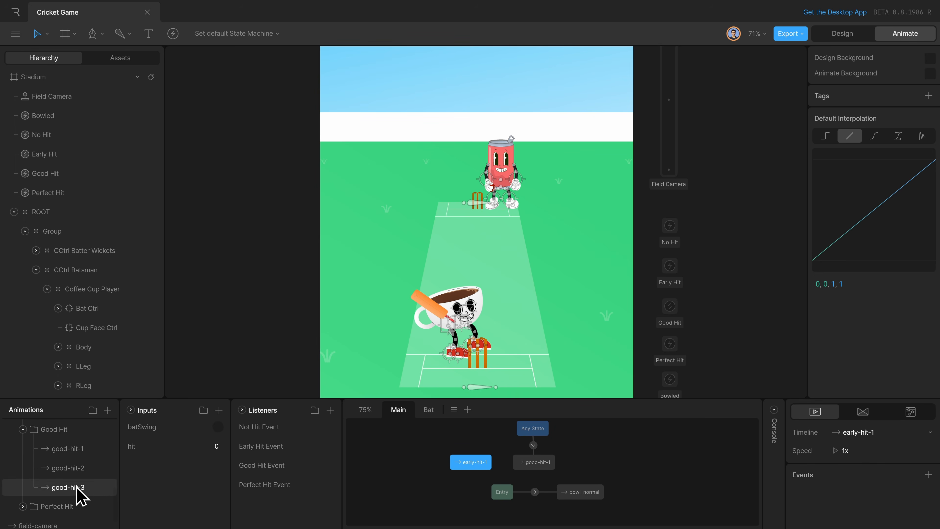
{"action": "left_click", "coordinate": [23, 478]}
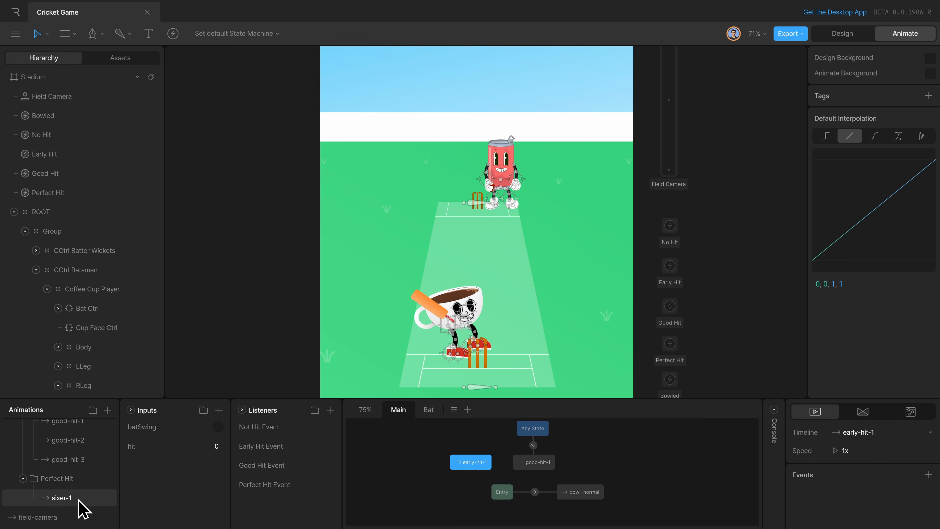
{"action": "left_click_drag", "start_coordinate": [73, 499], "coordinate": [593, 466]}
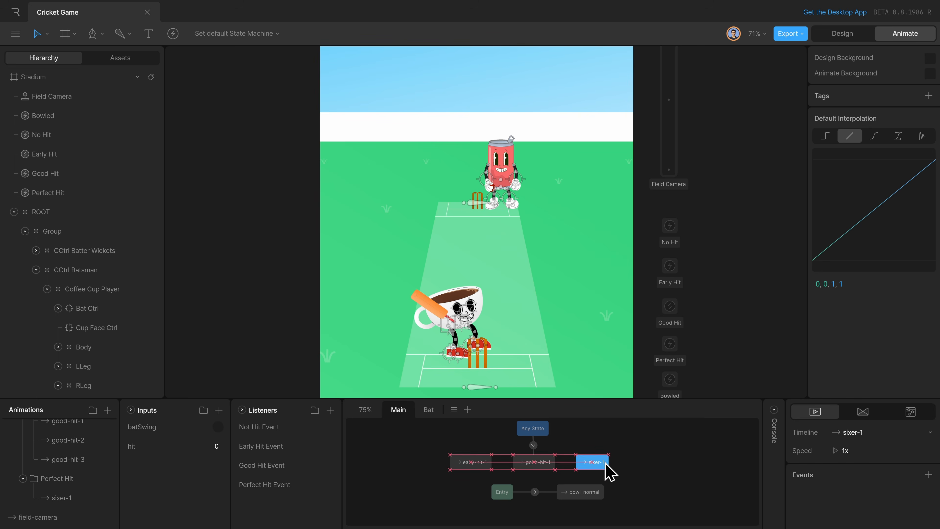
Spread Any State and the Entry row away from the hit states and delete the transition from Any State to good-hit-1.
{"action": "left_click_drag", "start_coordinate": [447, 488], "coordinate": [581, 510]}
{"action": "left_click_drag", "start_coordinate": [542, 433], "coordinate": [545, 424]}
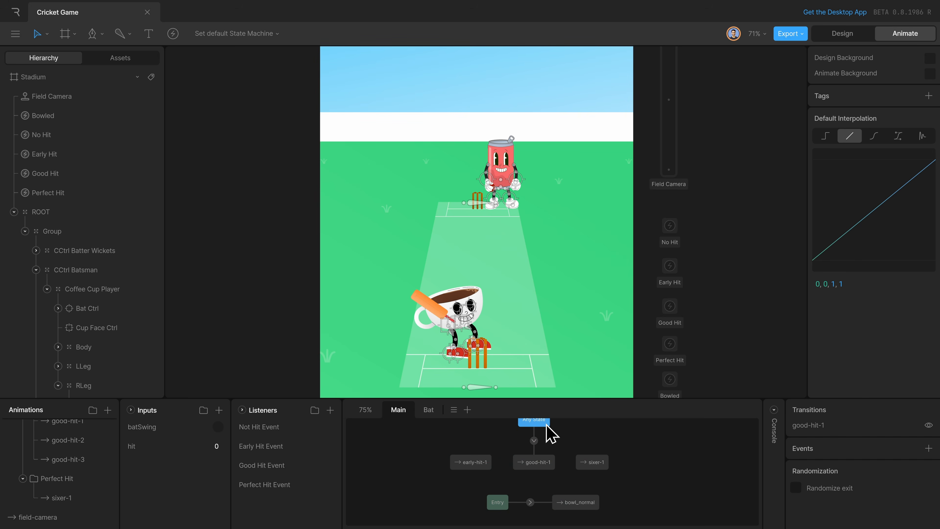
{"action": "left_click", "coordinate": [534, 441]}
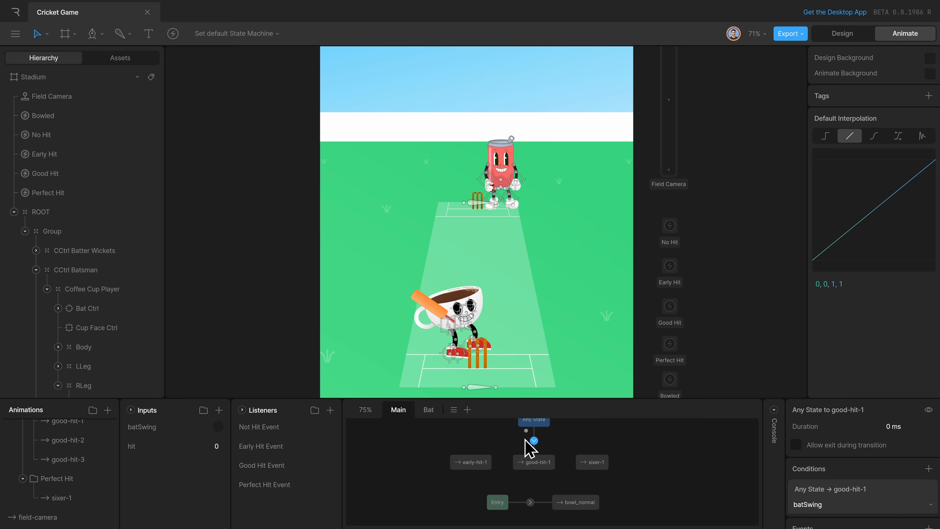
{"action": "scroll", "coordinate": [535, 456], "scroll_direction": "up", "scroll_amount": 1}
{"action": "scroll", "coordinate": [535, 457], "scroll_direction": "up", "scroll_amount": 4}
{"action": "left_click_drag", "start_coordinate": [535, 462], "coordinate": [535, 432]}
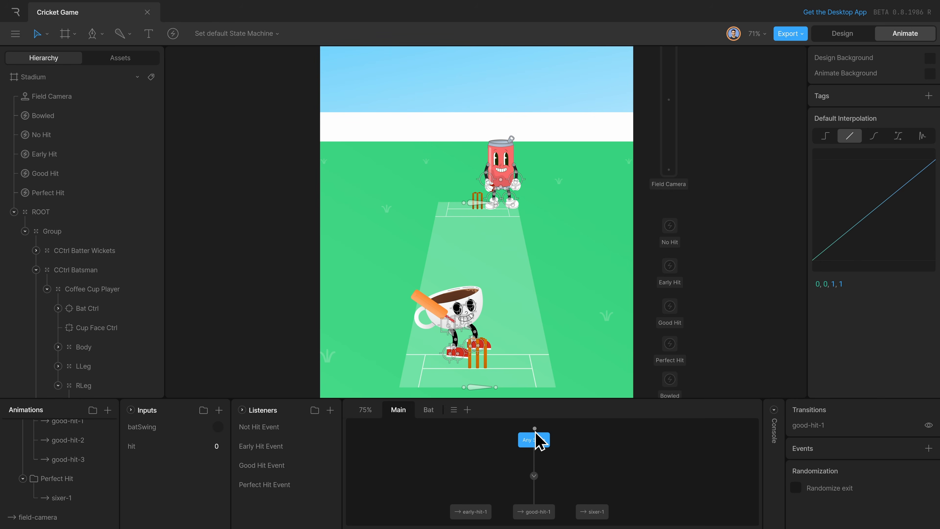
{"action": "left_click_drag", "start_coordinate": [494, 464], "coordinate": [589, 491]}
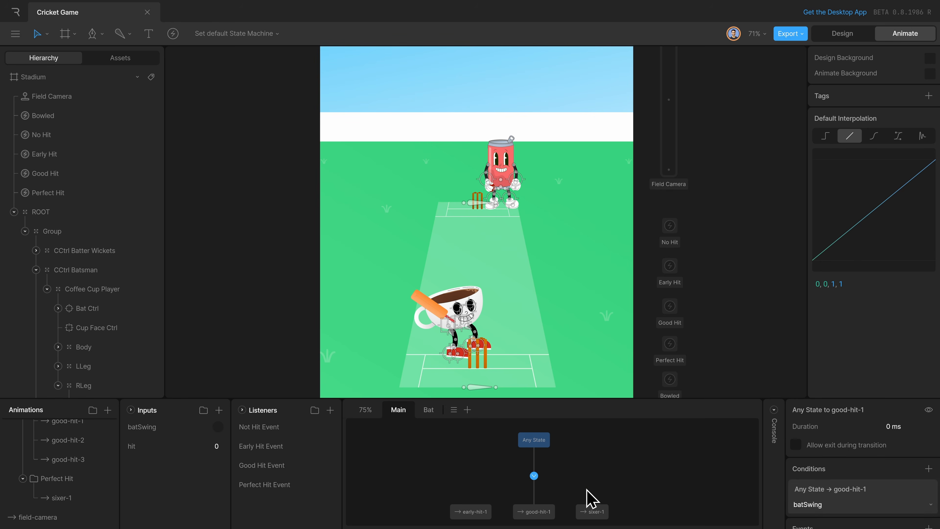
{"action": "key", "text": "Delete"}
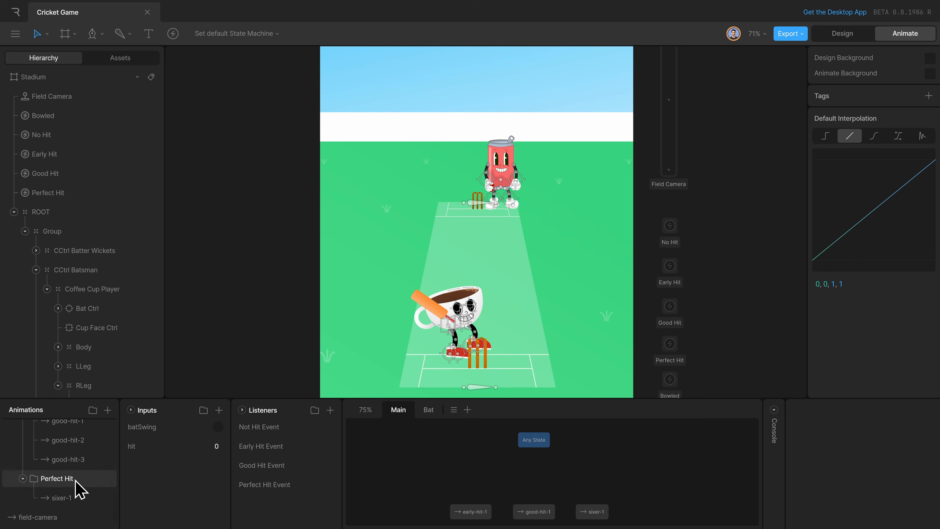
Create an animation state using the empty timeline and place it between Any State and good-hit-1.
{"action": "right_click", "coordinate": [445, 459]}
{"action": "left_click", "coordinate": [453, 454]}
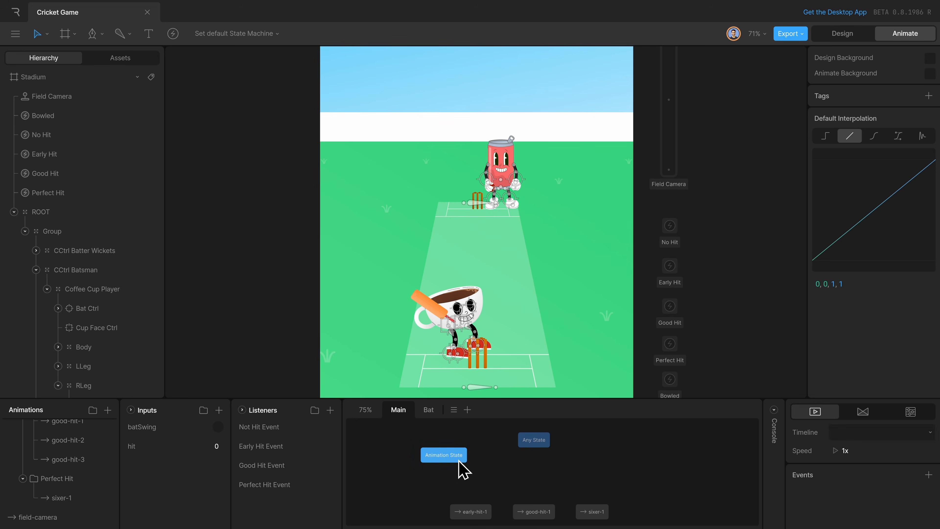
{"action": "left_click", "coordinate": [866, 436]}
{"action": "type", "text": "em"}
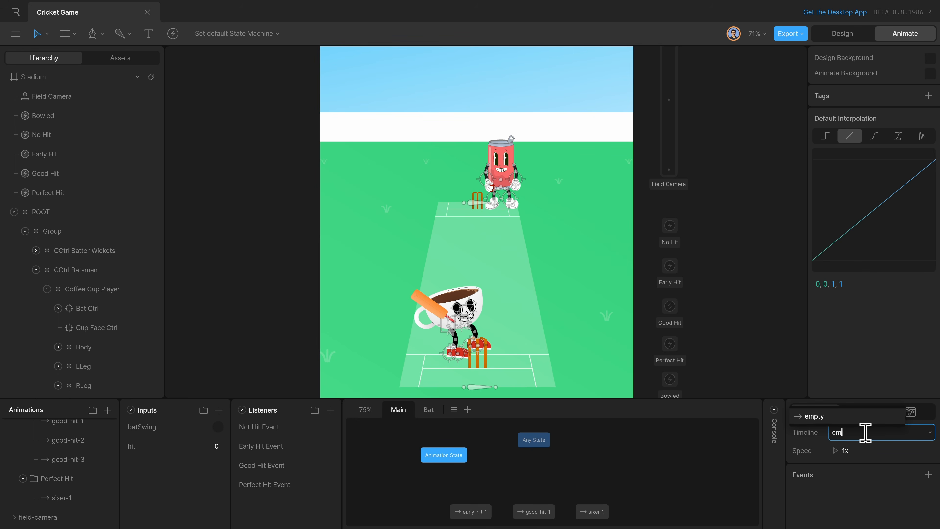
{"action": "key", "text": "Return"}
{"action": "left_click_drag", "start_coordinate": [444, 458], "coordinate": [537, 477]}
Add a batSwing condition to the transition from Any State to empty.
{"action": "left_click", "coordinate": [928, 468]}
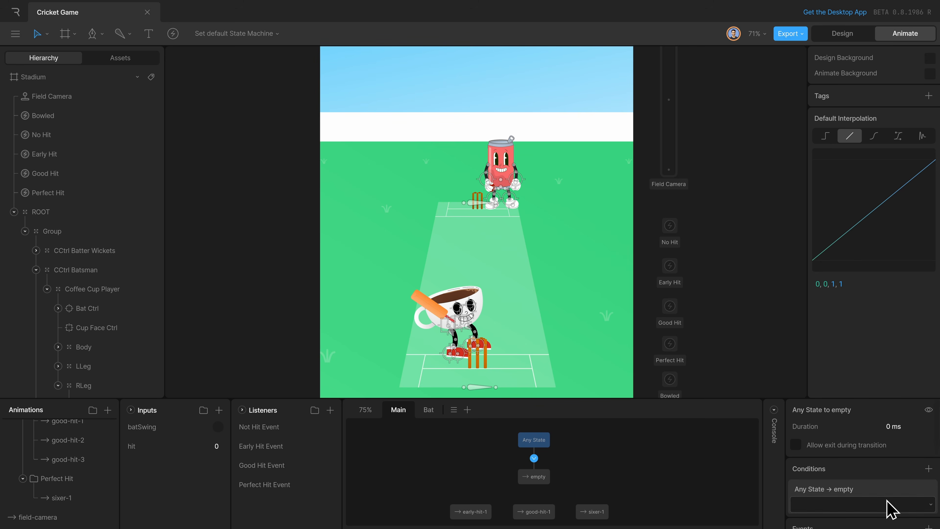
{"action": "left_click", "coordinate": [890, 506]}
{"action": "left_click", "coordinate": [876, 488]}
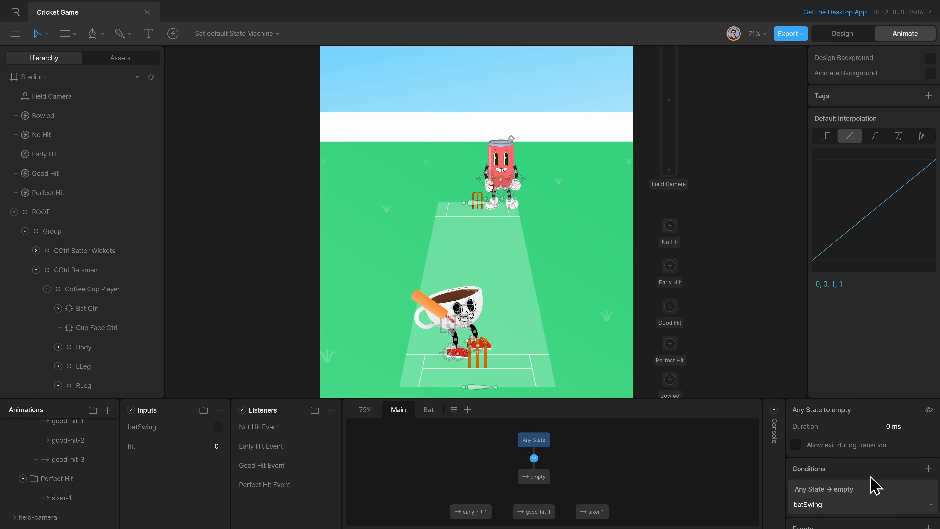
Reposition Any State and empty, and connect empty to early-hit-1, good-hit-1 and sixer-1 with transitions.
{"action": "left_click_drag", "start_coordinate": [537, 482], "coordinate": [543, 437]}
{"action": "left_click", "coordinate": [543, 476]}
{"action": "mouse_move", "coordinate": [543, 475]}
{"action": "left_mouse_down"}
{"action": "mouse_move", "coordinate": [475, 510]}
{"action": "mouse_move", "coordinate": [592, 511]}
{"action": "mouse_move", "coordinate": [479, 492]}
{"action": "left_mouse_up"}
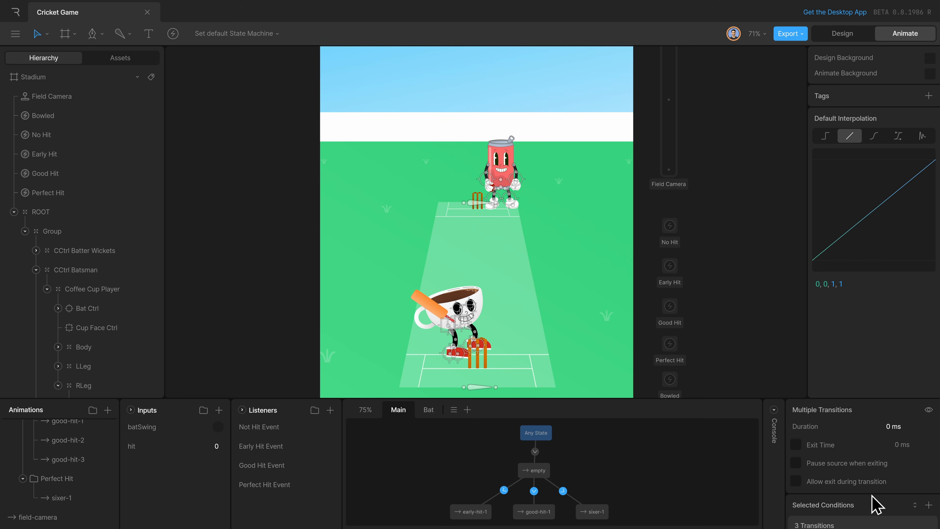
Add a condition on the hit input to all three transitions leaving the empty state.
{"action": "scroll", "coordinate": [873, 503], "scroll_direction": "down", "scroll_amount": 2}
{"action": "left_click", "coordinate": [928, 441]}
{"action": "left_click", "coordinate": [835, 477]}
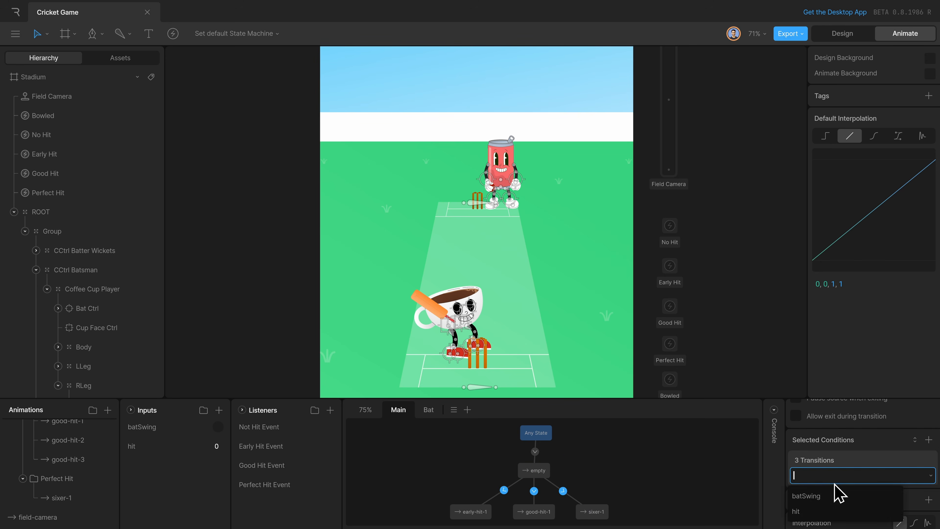
{"action": "left_click", "coordinate": [818, 510]}
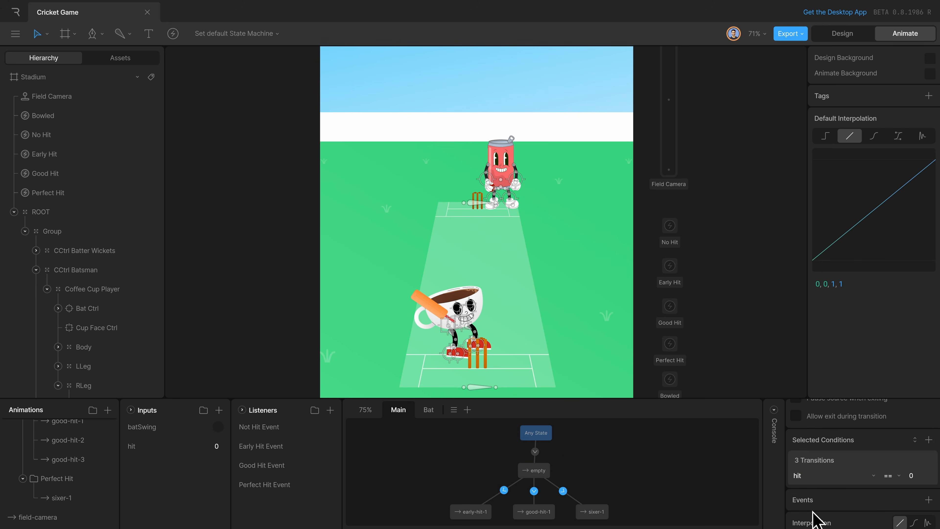
Set the hit condition values on the transitions from empty to 1 for early-hit-1, 2 for good-hit-1 and 3 for sixer-1.
{"action": "left_click", "coordinate": [503, 490]}
{"action": "scroll", "coordinate": [912, 507], "scroll_direction": "down", "scroll_amount": 2}
{"action": "left_click", "coordinate": [919, 476]}
{"action": "type", "text": "1"}
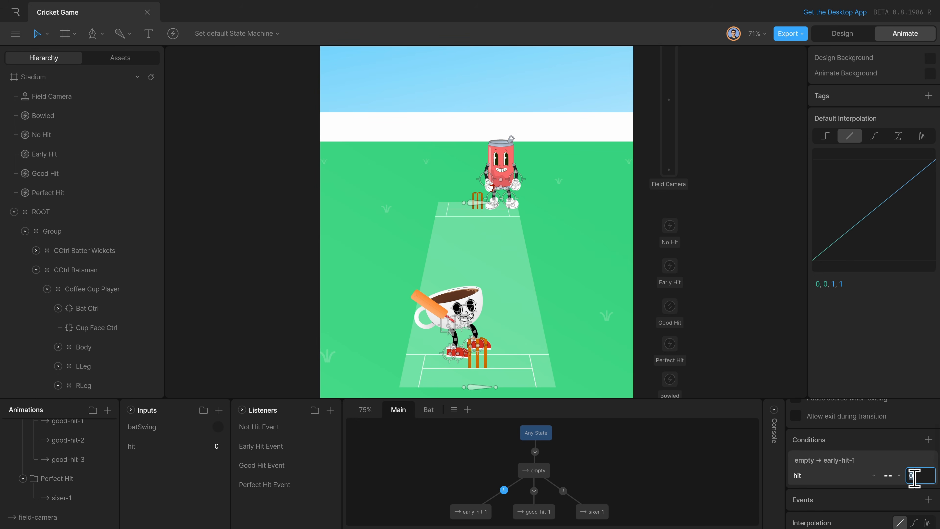
{"action": "left_click", "coordinate": [534, 490]}
{"action": "type", "text": "2"}
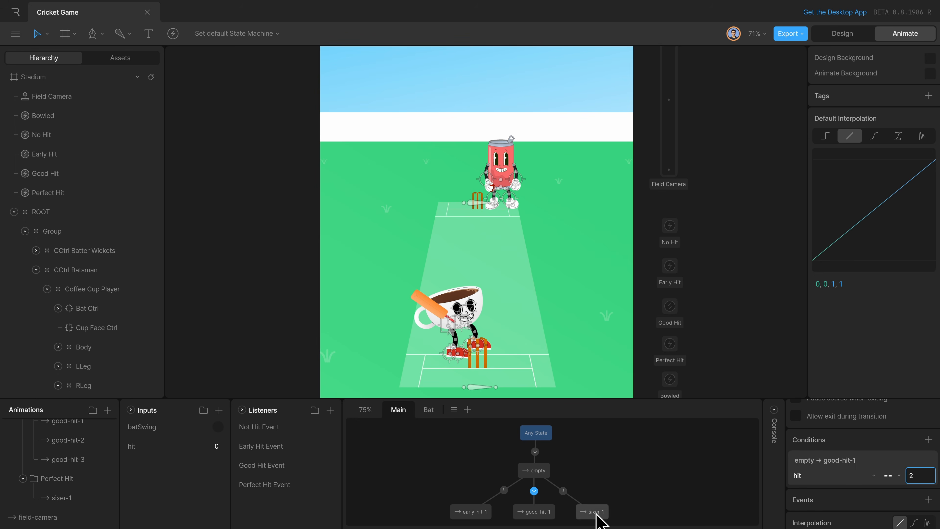
{"action": "left_click", "coordinate": [562, 490]}
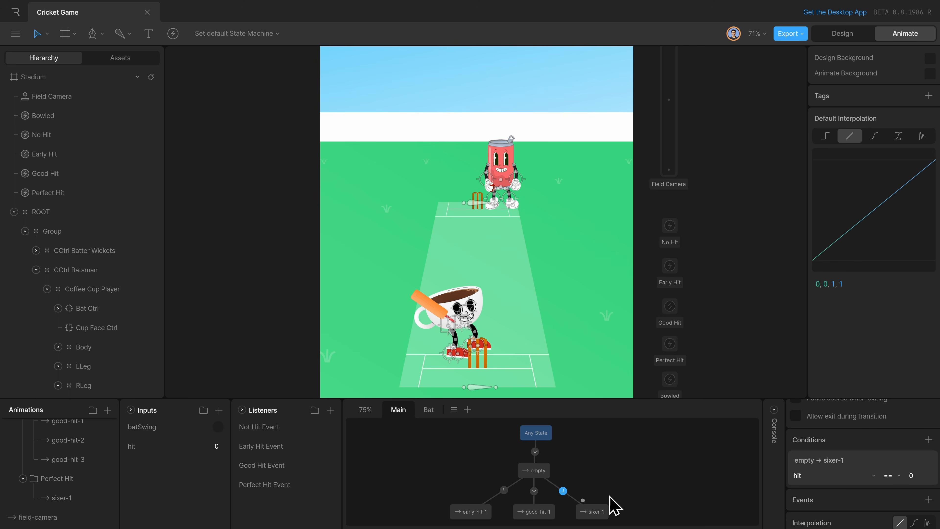
{"action": "left_click", "coordinate": [662, 474]}
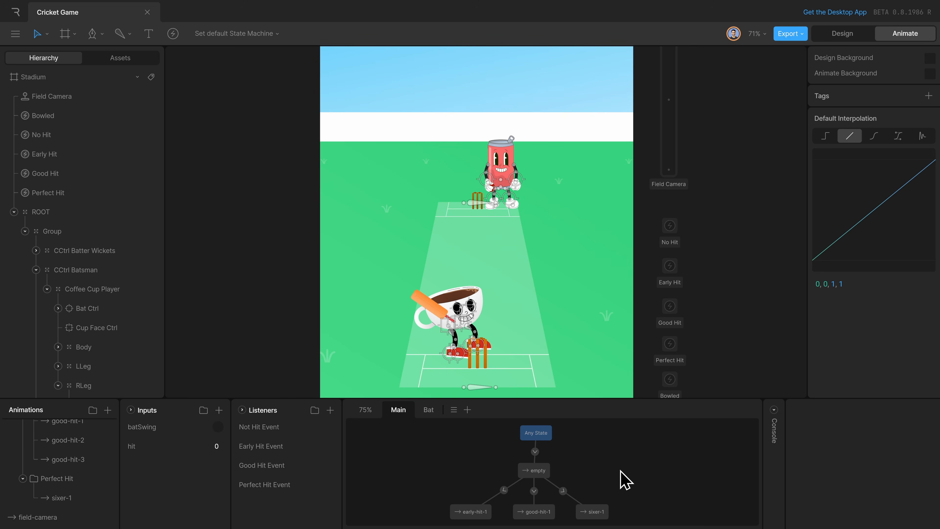
Play the state machine and trigger batSwing with hit set to 3 to test the sixer-1 route, and stop the playback.
{"action": "left_click", "coordinate": [546, 436]}
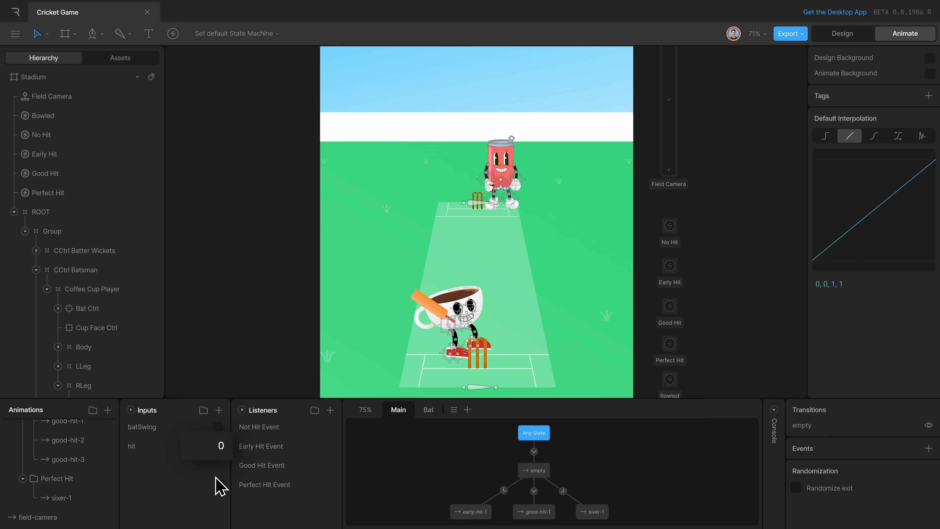
{"action": "key", "text": "space"}
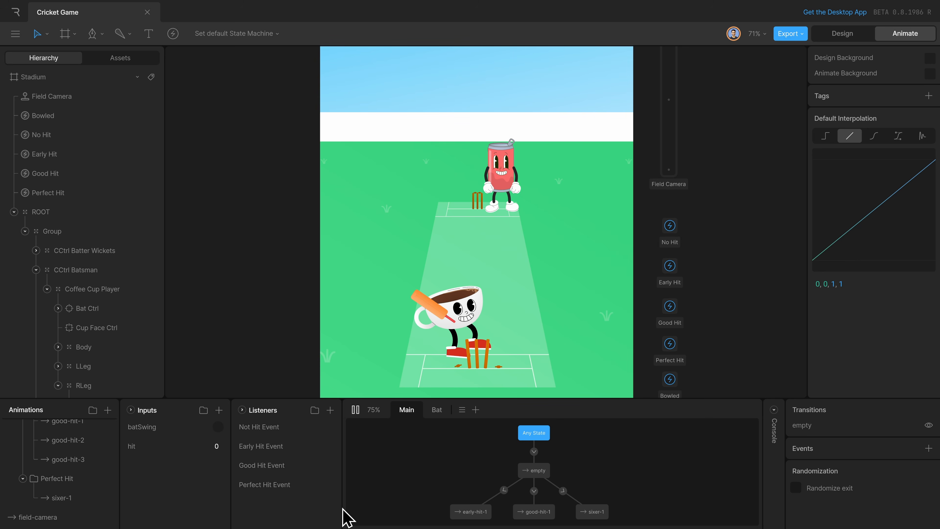
{"action": "key", "text": "space"}
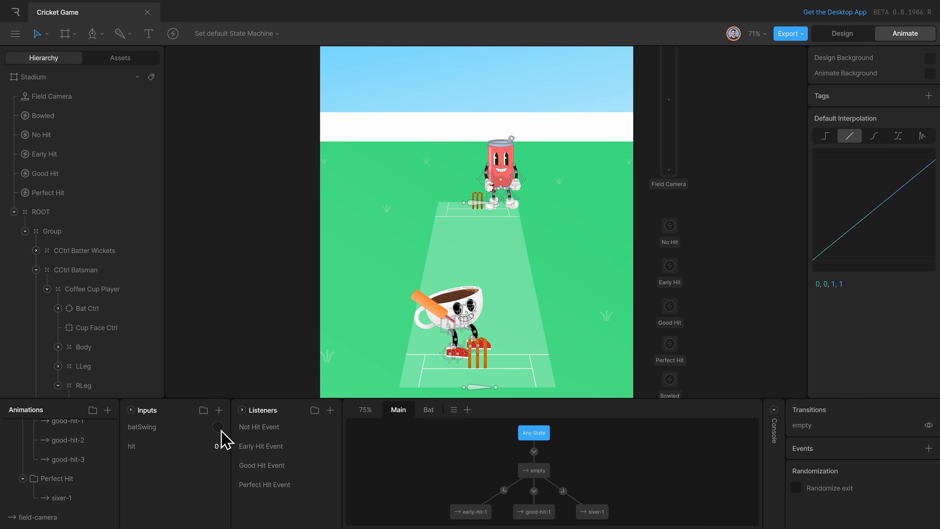
{"action": "left_click", "coordinate": [219, 428]}
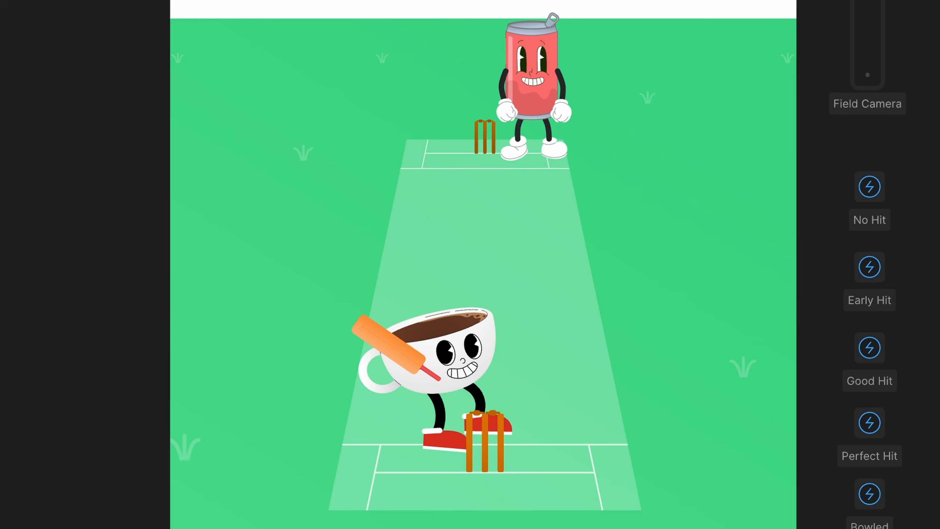
{"action": "key", "text": "space"}
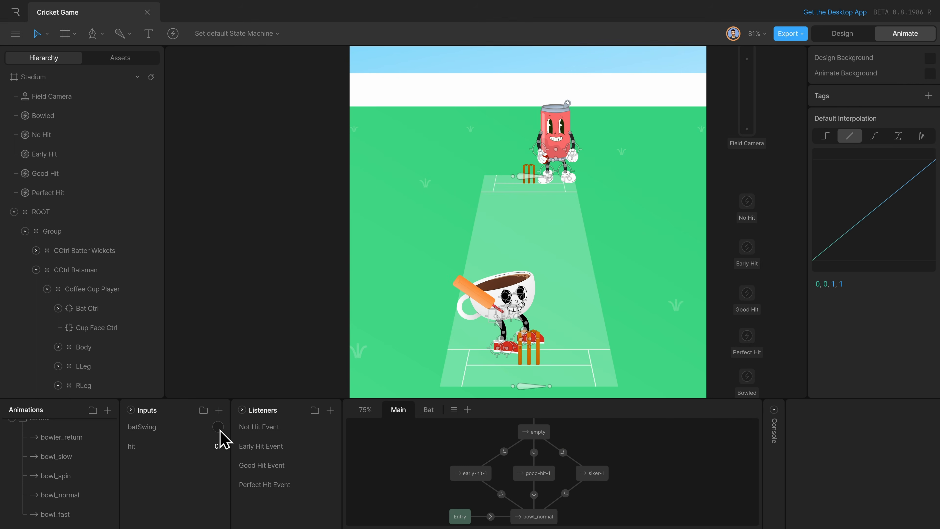
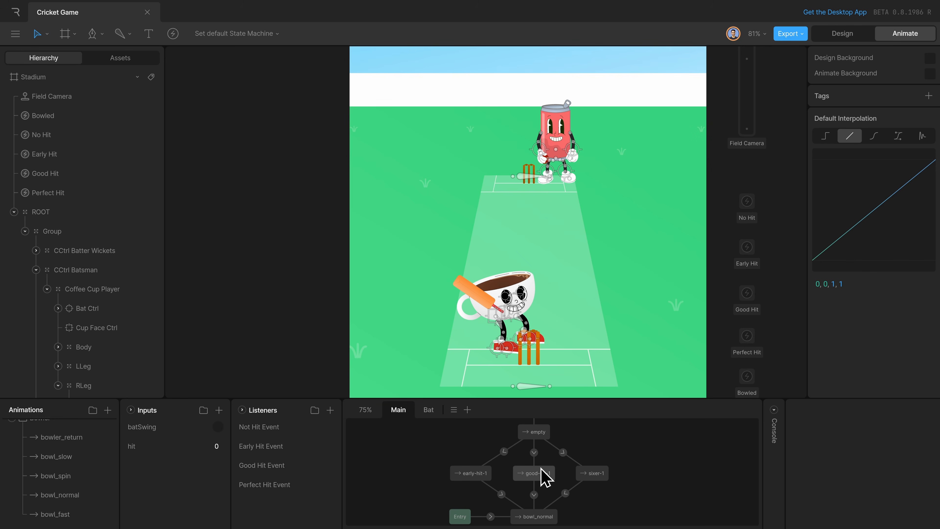
Add bowl_slow, bowl_normal, bowl_spin and bowl_fast as states in a row below Entry, moving Exit out of the way.
{"action": "scroll", "coordinate": [603, 492], "scroll_direction": "down", "scroll_amount": 1}
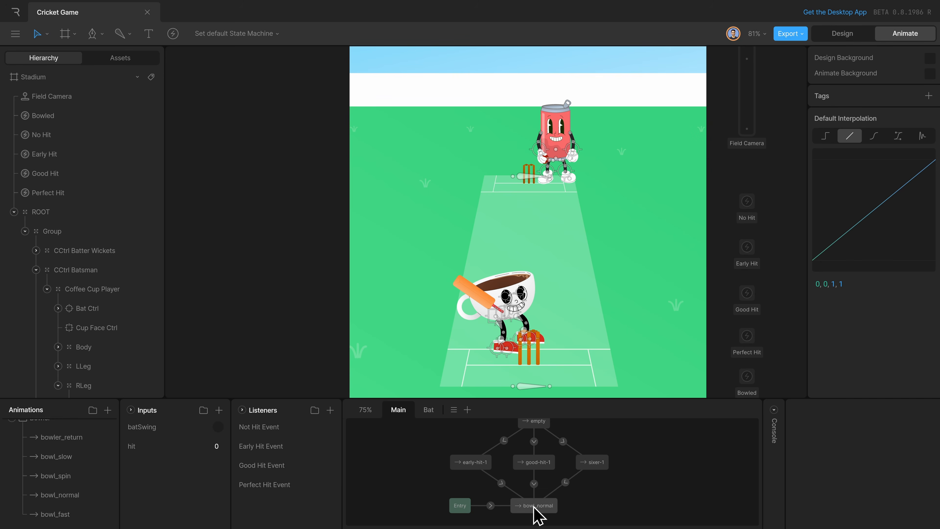
{"action": "scroll", "coordinate": [509, 497], "scroll_direction": "down", "scroll_amount": 3}
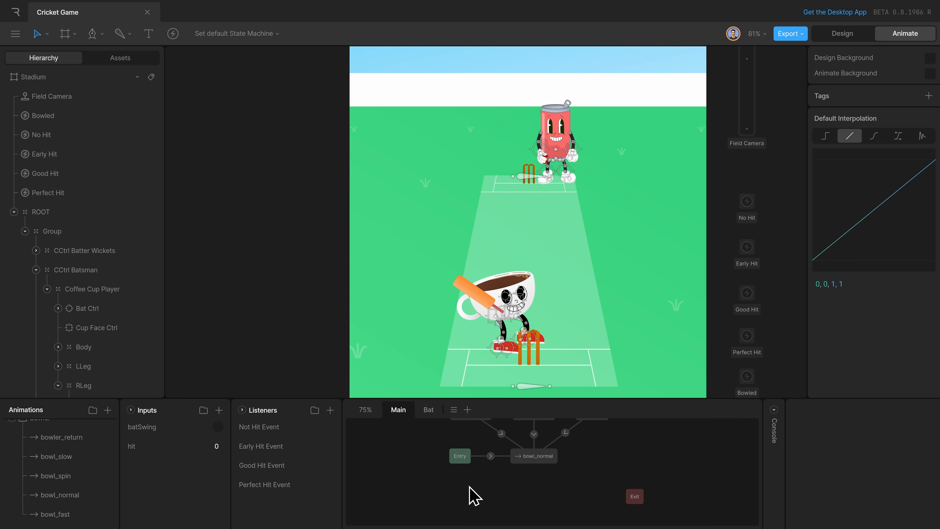
{"action": "left_click_drag", "start_coordinate": [74, 513], "coordinate": [577, 496]}
{"action": "left_click_drag", "start_coordinate": [74, 476], "coordinate": [517, 496]}
{"action": "left_click_drag", "start_coordinate": [55, 456], "coordinate": [442, 493]}
{"action": "left_click_drag", "start_coordinate": [649, 499], "coordinate": [671, 456]}
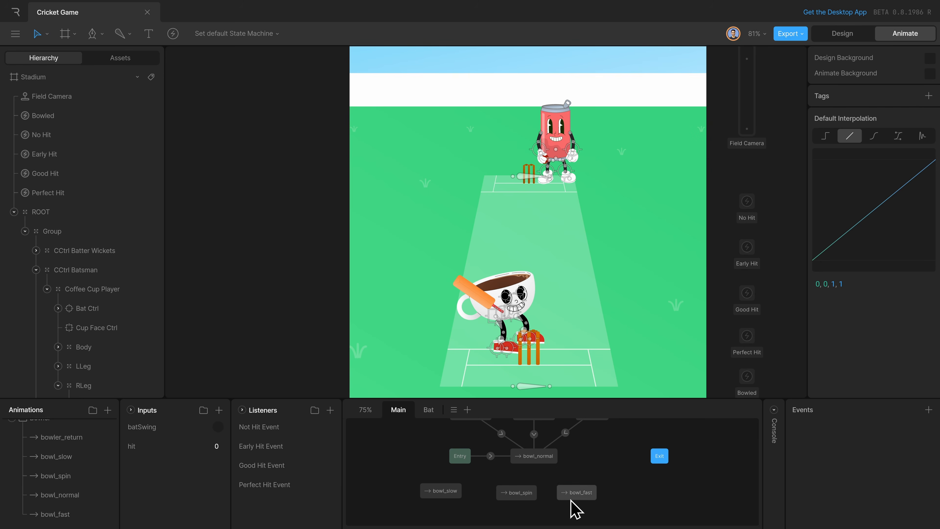
{"action": "left_click_drag", "start_coordinate": [575, 495], "coordinate": [615, 496]}
{"action": "left_click_drag", "start_coordinate": [508, 497], "coordinate": [557, 500]}
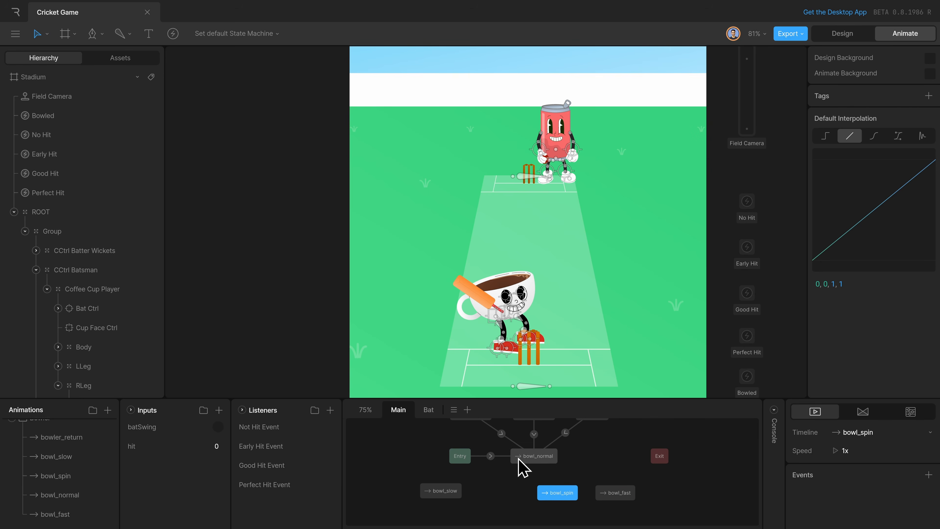
{"action": "left_click_drag", "start_coordinate": [88, 494], "coordinate": [516, 496]}
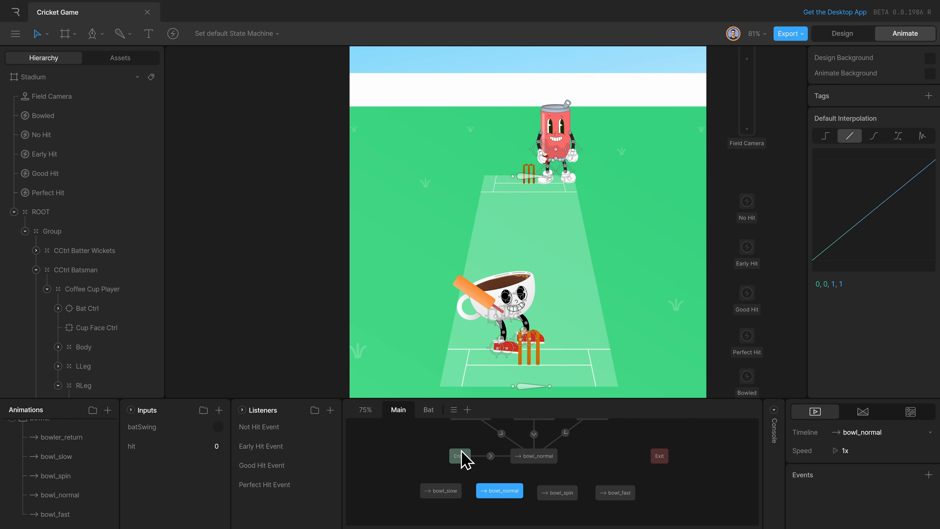
Change the timeline of the bowl_normal state connected to Entry to empty.
{"action": "left_click", "coordinate": [541, 458]}
{"action": "left_click", "coordinate": [870, 432]}
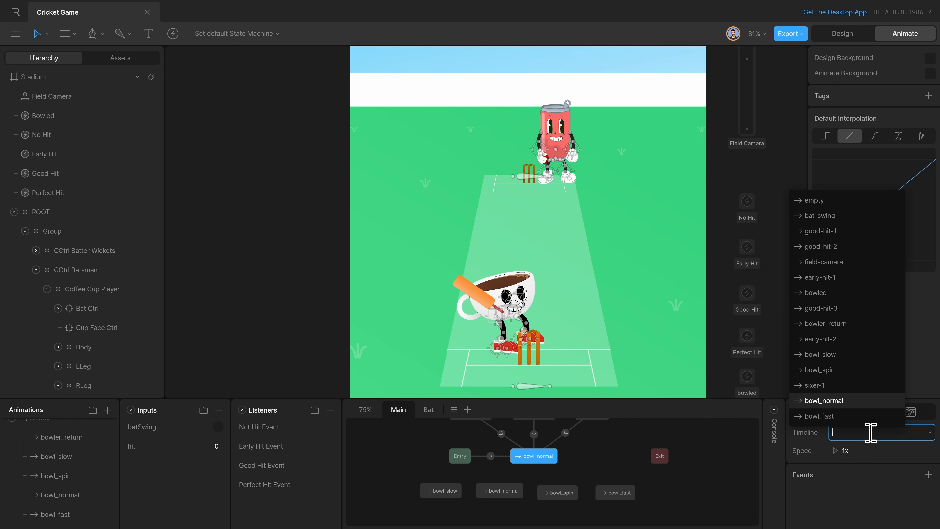
{"action": "key", "text": "Return"}
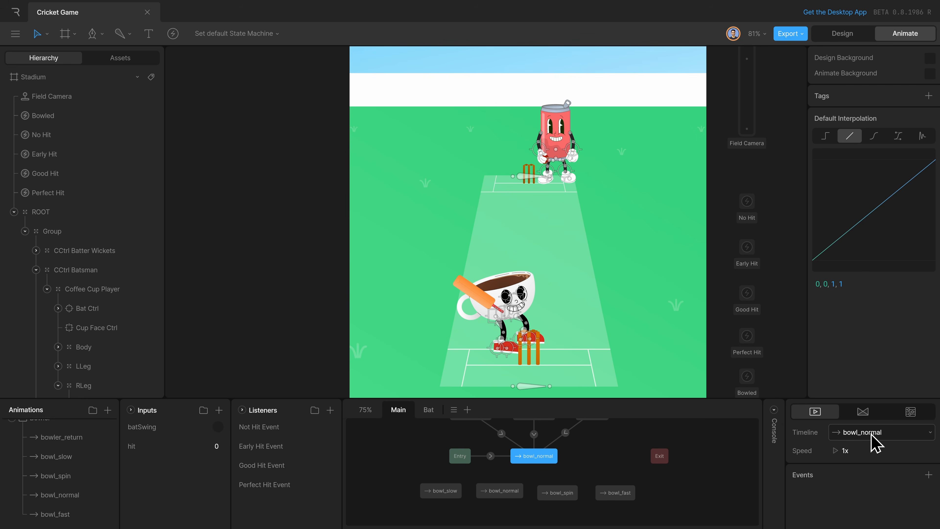
Line up the four bowl states in a row and connect the empty state above them to each with a transition.
{"action": "left_click", "coordinate": [510, 492]}
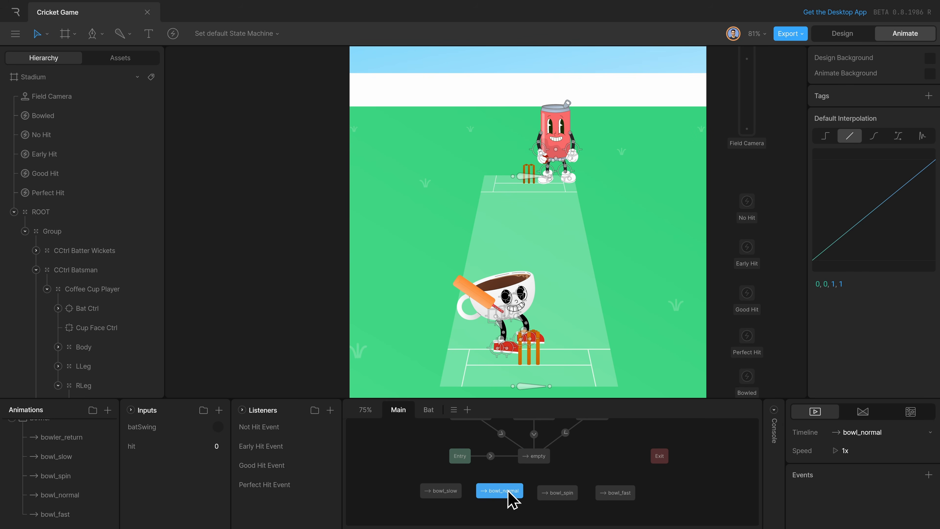
{"action": "left_click", "coordinate": [447, 496]}
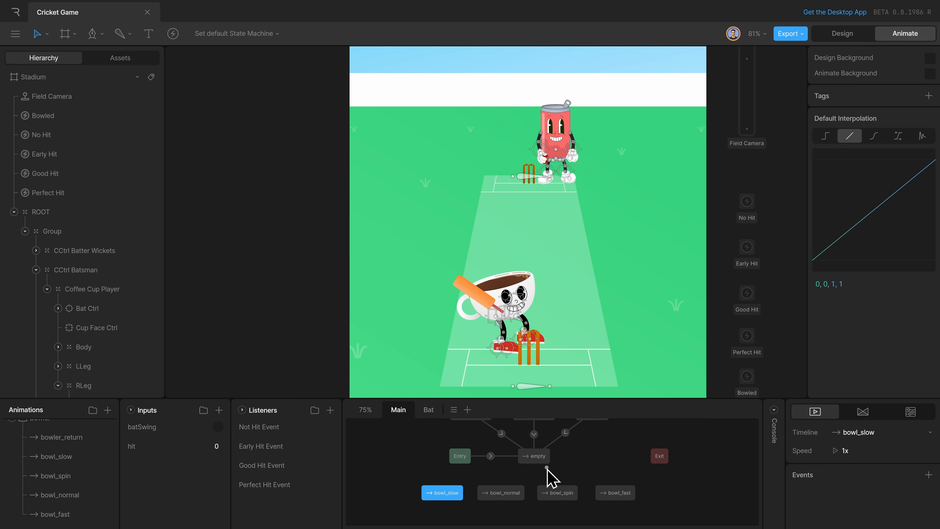
{"action": "left_click_drag", "start_coordinate": [540, 459], "coordinate": [615, 494]}
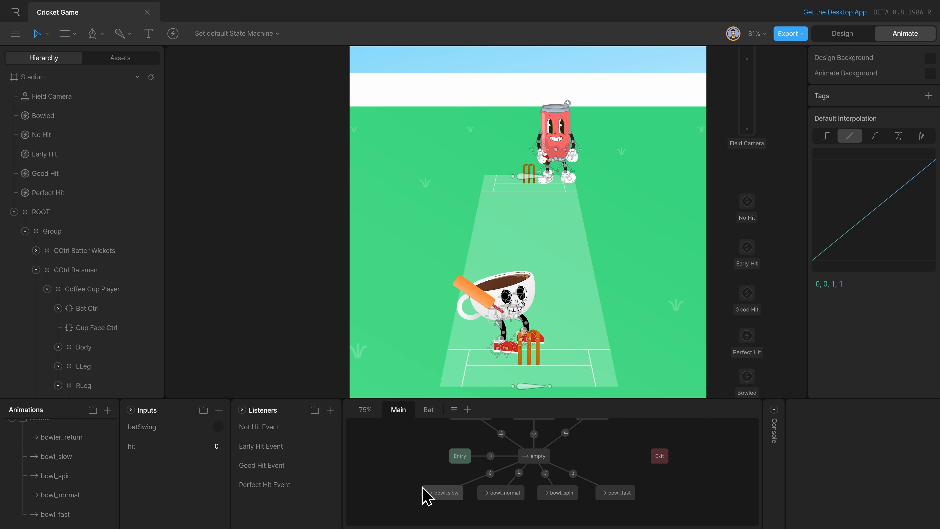
{"action": "left_click_drag", "start_coordinate": [441, 496], "coordinate": [480, 507]}
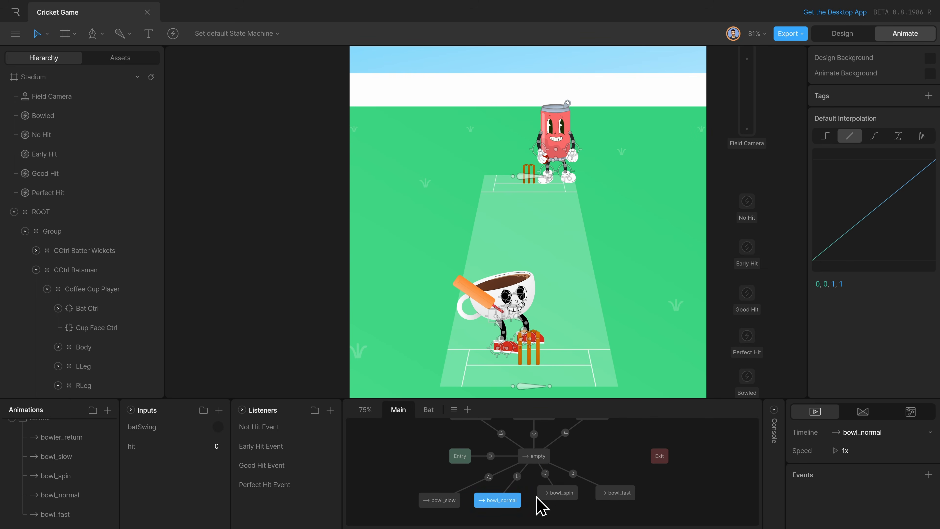
{"action": "left_click_drag", "start_coordinate": [559, 497], "coordinate": [609, 503]}
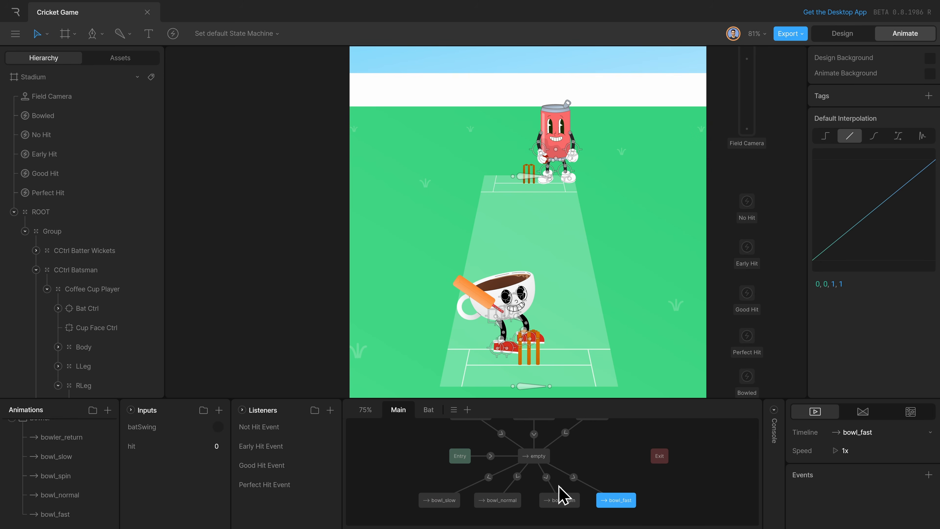
Enable randomized exit on the empty state that leads to the four bowl states.
{"action": "left_click", "coordinate": [537, 457]}
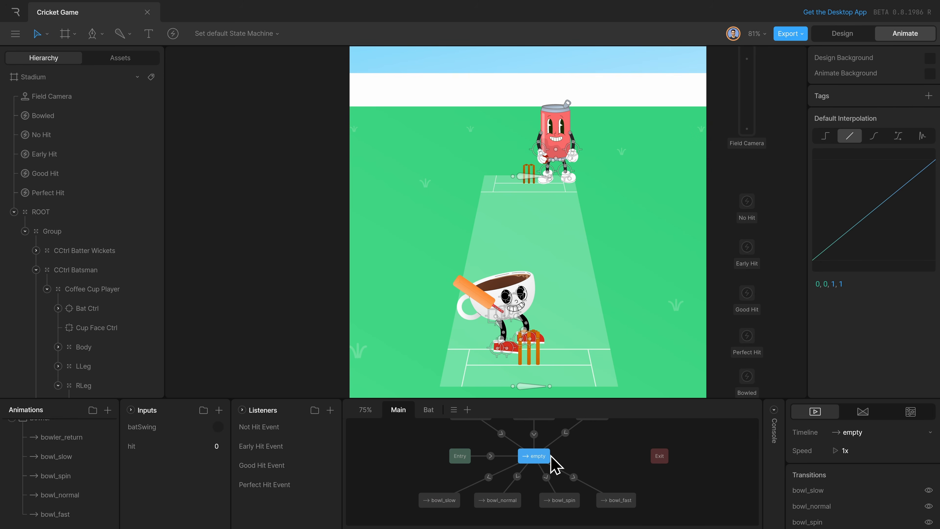
{"action": "scroll", "coordinate": [878, 481], "scroll_direction": "down", "scroll_amount": 3}
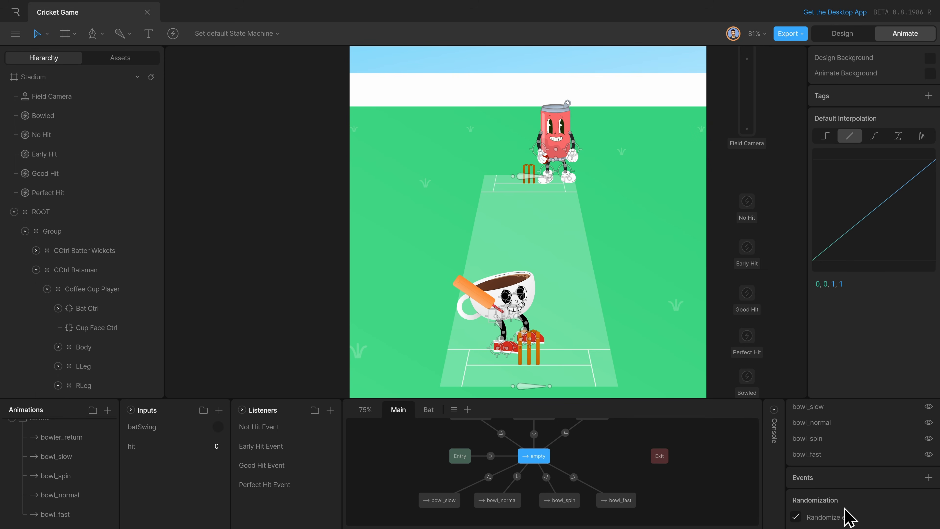
{"action": "scroll", "coordinate": [863, 503], "scroll_direction": "down", "scroll_amount": 3}
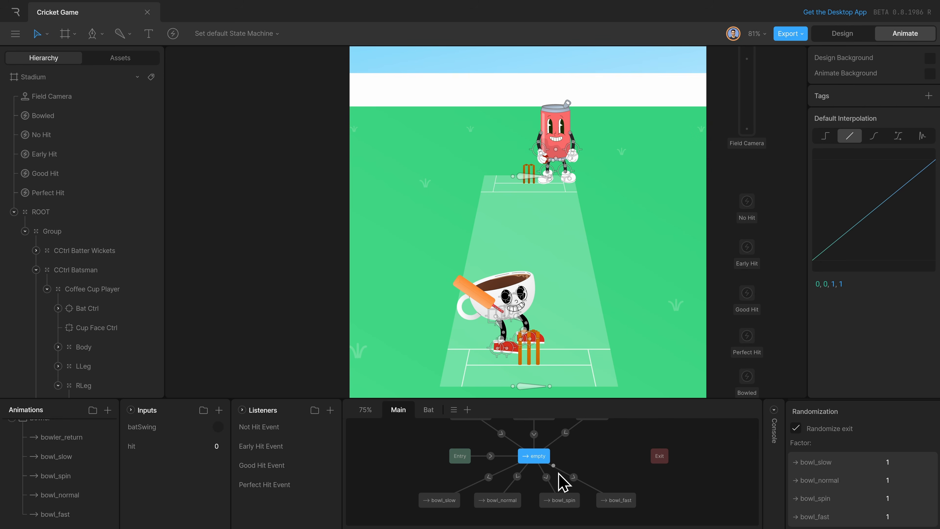
{"action": "left_click", "coordinate": [415, 479]}
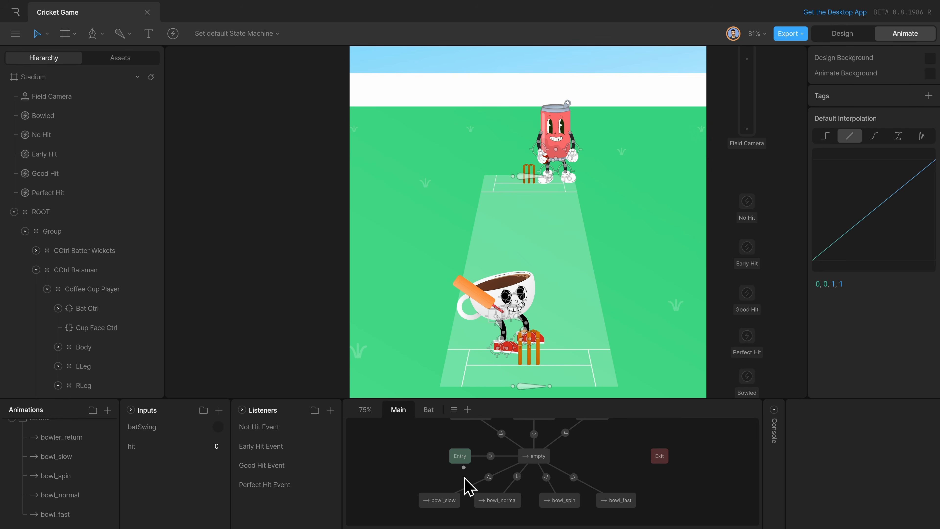
{"action": "left_click", "coordinate": [516, 500]}
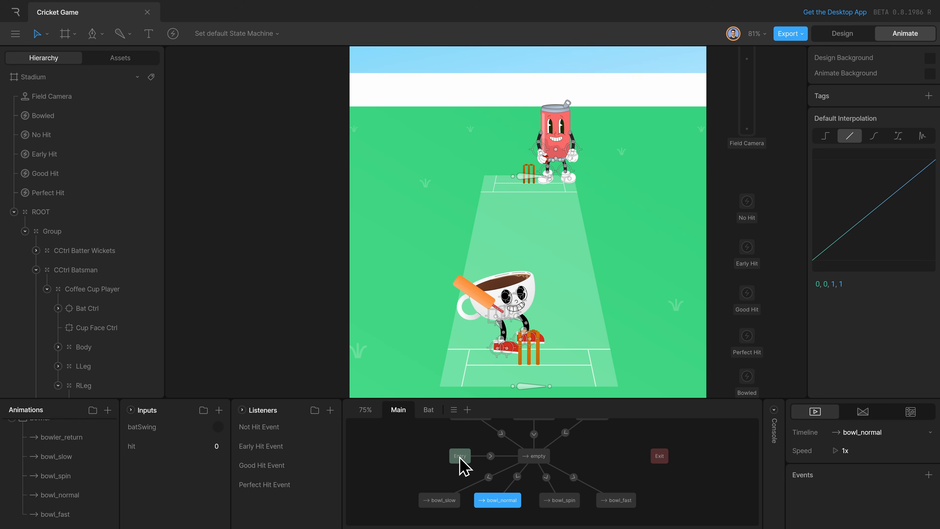
{"action": "scroll", "coordinate": [482, 449], "scroll_direction": "up", "scroll_amount": 1}
{"action": "left_click", "coordinate": [459, 467]}
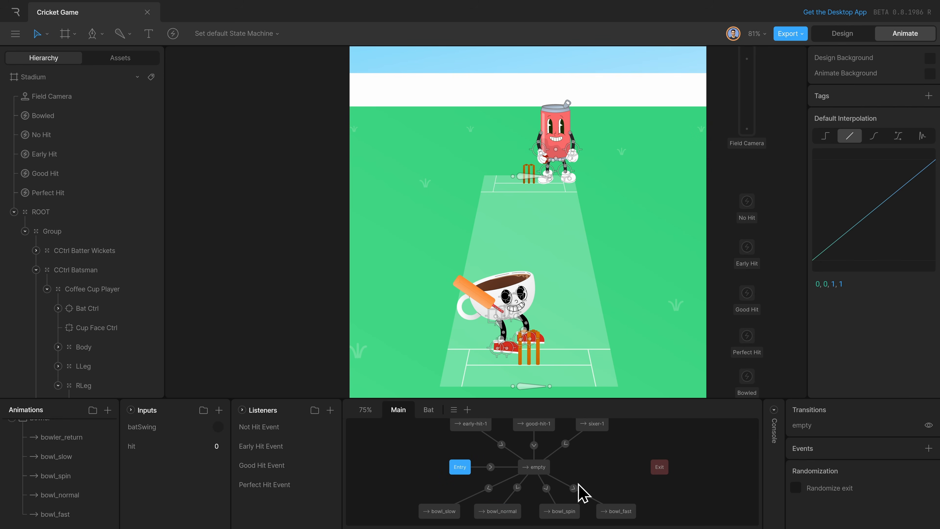
Move Any State, its empty state and the early-hit-1, good-hit-1 and sixer-1 states upward to make room above Entry.
{"action": "scroll", "coordinate": [595, 477], "scroll_direction": "up", "scroll_amount": 4}
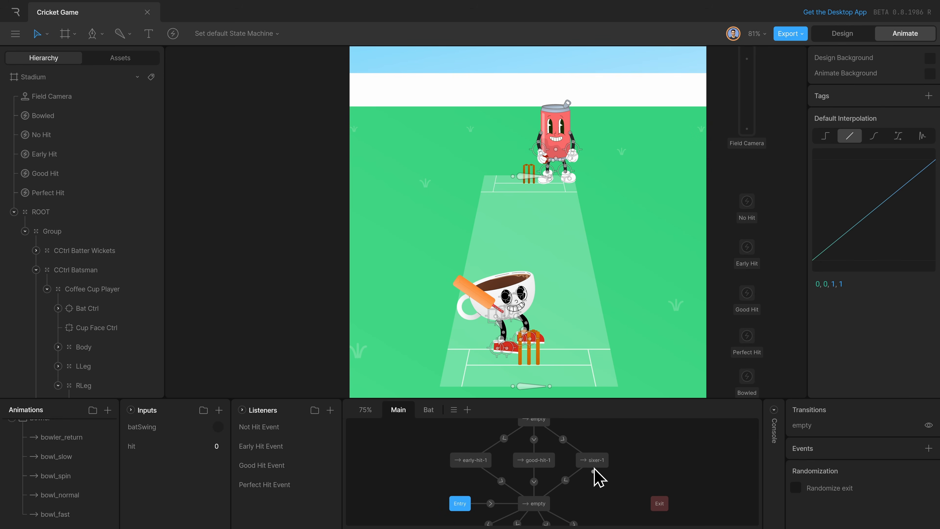
{"action": "scroll", "coordinate": [566, 466], "scroll_direction": "up", "scroll_amount": 2}
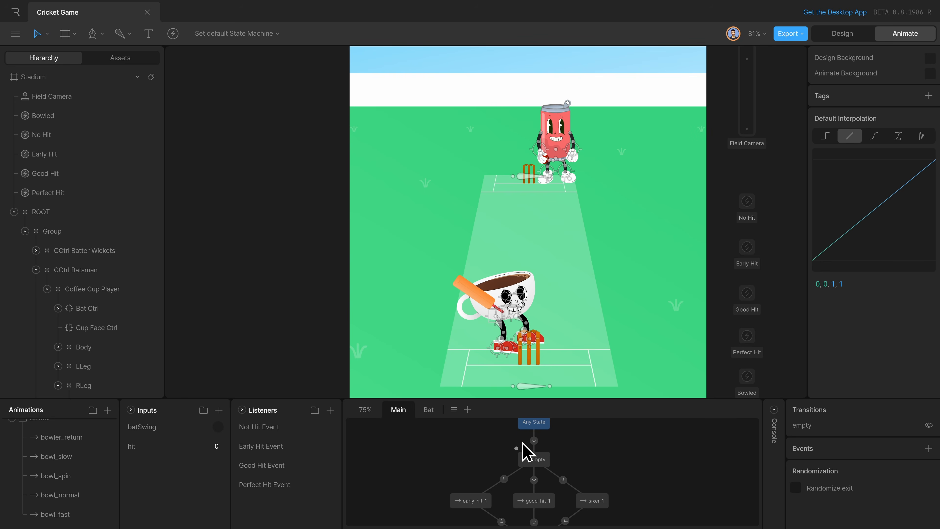
{"action": "scroll", "coordinate": [529, 447], "scroll_direction": "up", "scroll_amount": 1}
{"action": "left_click_drag", "start_coordinate": [592, 487], "coordinate": [536, 407]}
{"action": "left_click_drag", "start_coordinate": [466, 517], "coordinate": [468, 480]}
{"action": "left_click_drag", "start_coordinate": [533, 517], "coordinate": [536, 479]}
{"action": "left_click_drag", "start_coordinate": [601, 511], "coordinate": [600, 472]}
{"action": "left_click", "coordinate": [534, 481]}
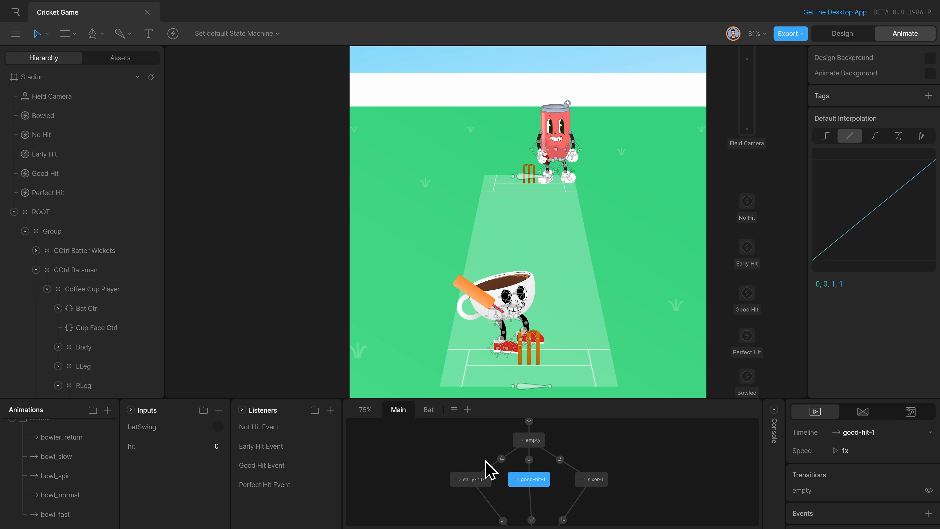
{"action": "left_click_drag", "start_coordinate": [467, 455], "coordinate": [566, 462]}
Set the timeline of the early-hit-1, good-hit-1 and sixer-1 states to empty all at once.
{"action": "left_click_drag", "start_coordinate": [664, 485], "coordinate": [453, 487]}
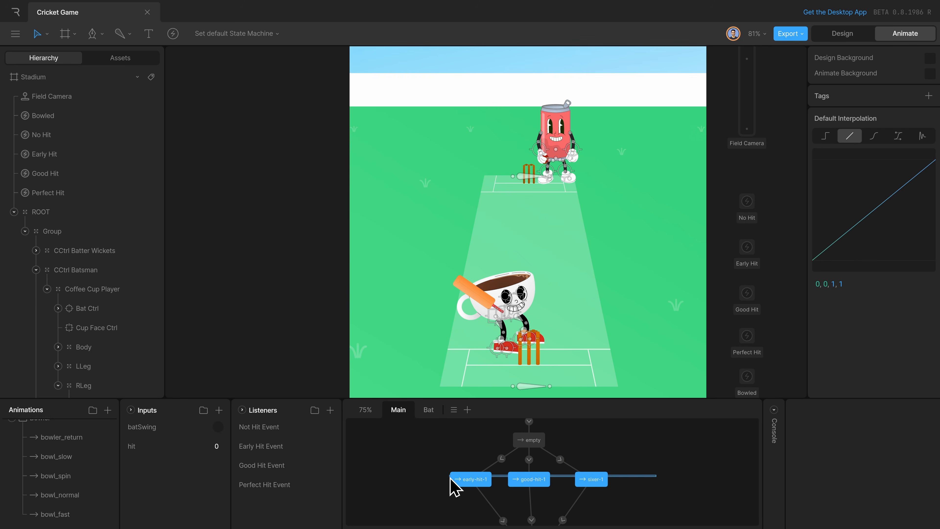
{"action": "left_click", "coordinate": [861, 432]}
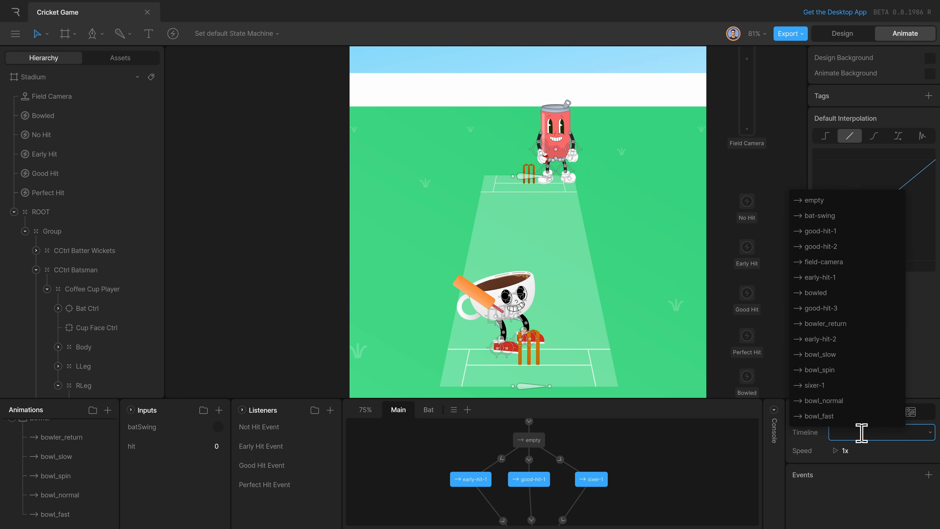
{"action": "type", "text": "empty"}
{"action": "key", "text": "Return"}
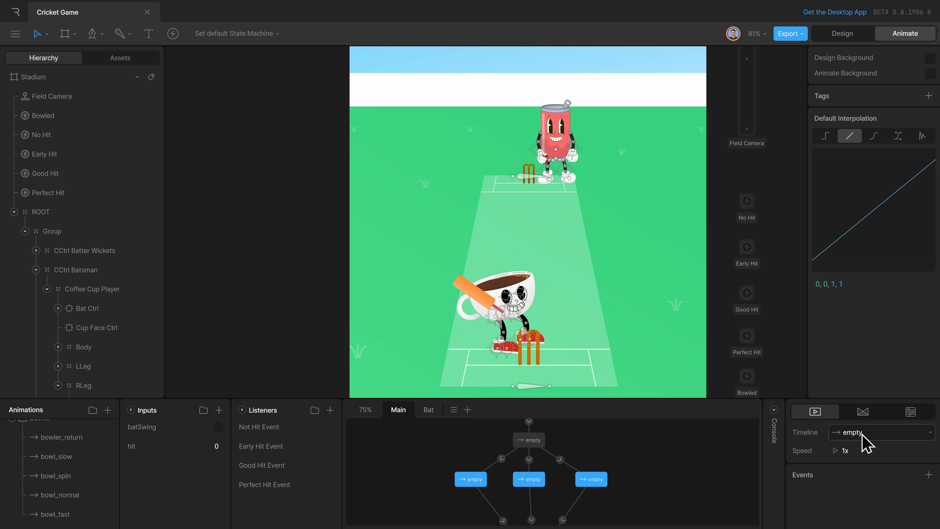
{"action": "left_click", "coordinate": [668, 457]}
Add early-hit-1, early-hit-2, good-hit-1, good-hit-2, good-hit-3 and sixer-1 as an aligned row of states below the three empty states.
{"action": "scroll", "coordinate": [644, 502], "scroll_direction": "down", "scroll_amount": 3}
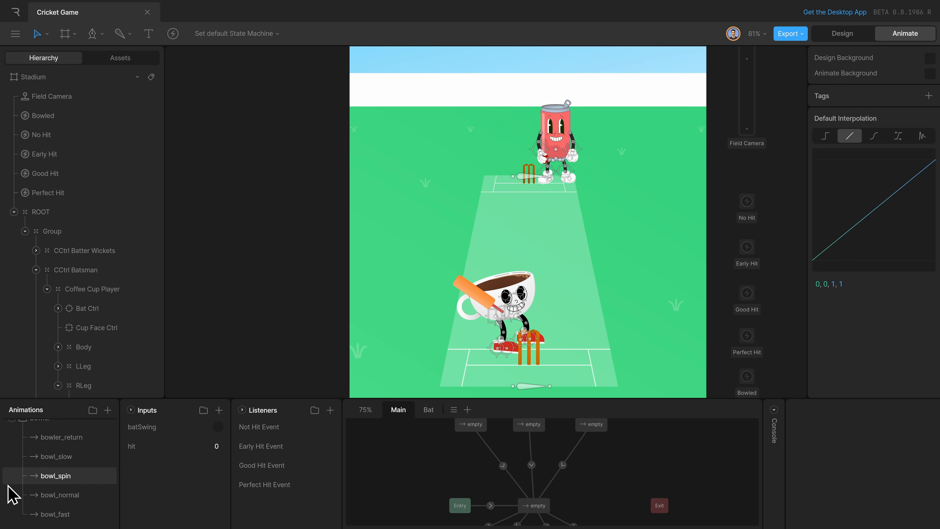
{"action": "scroll", "coordinate": [70, 493], "scroll_direction": "down", "scroll_amount": 5}
{"action": "left_click_drag", "start_coordinate": [79, 483], "coordinate": [367, 458]}
{"action": "left_click_drag", "start_coordinate": [74, 480], "coordinate": [438, 459]}
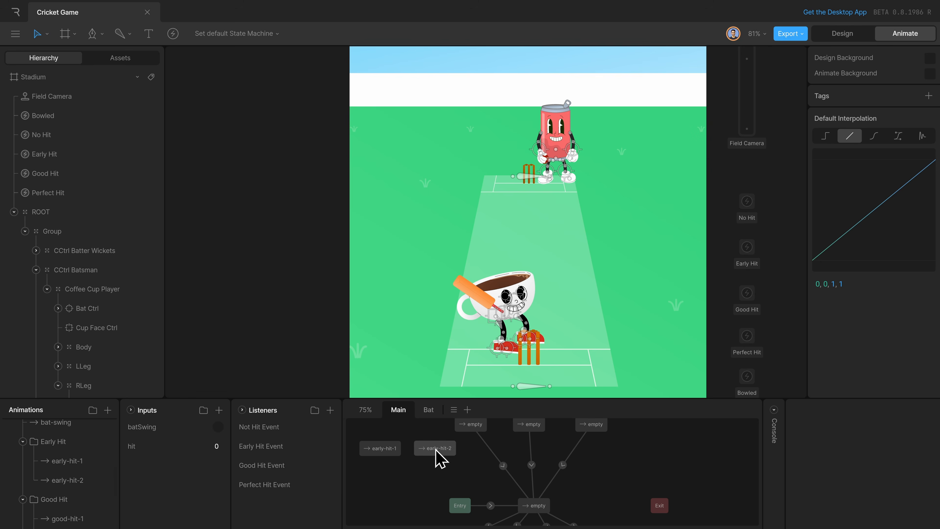
{"action": "left_click_drag", "start_coordinate": [67, 518], "coordinate": [484, 452]}
{"action": "scroll", "coordinate": [73, 488], "scroll_direction": "down", "scroll_amount": 3}
{"action": "left_click_drag", "start_coordinate": [74, 472], "coordinate": [543, 452]}
{"action": "left_click_drag", "start_coordinate": [70, 492], "coordinate": [598, 451]}
{"action": "scroll", "coordinate": [69, 518], "scroll_direction": "down", "scroll_amount": 2}
{"action": "left_click_drag", "start_coordinate": [62, 497], "coordinate": [663, 451]}
{"action": "left_click_drag", "start_coordinate": [394, 454], "coordinate": [401, 460]}
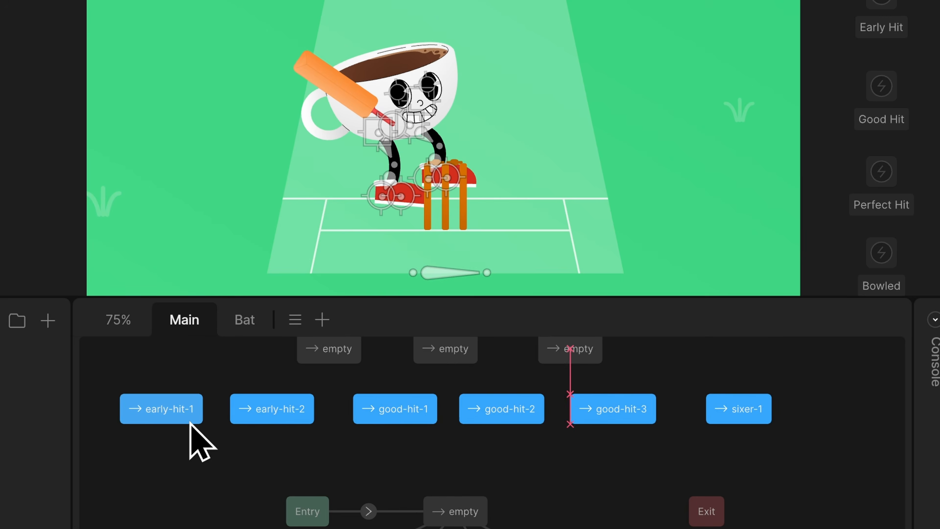
Connect the first empty state to both early-hit states, the second to the three good-hit states and the third to sixer-1.
{"action": "left_click_drag", "start_coordinate": [261, 425], "coordinate": [288, 476]}
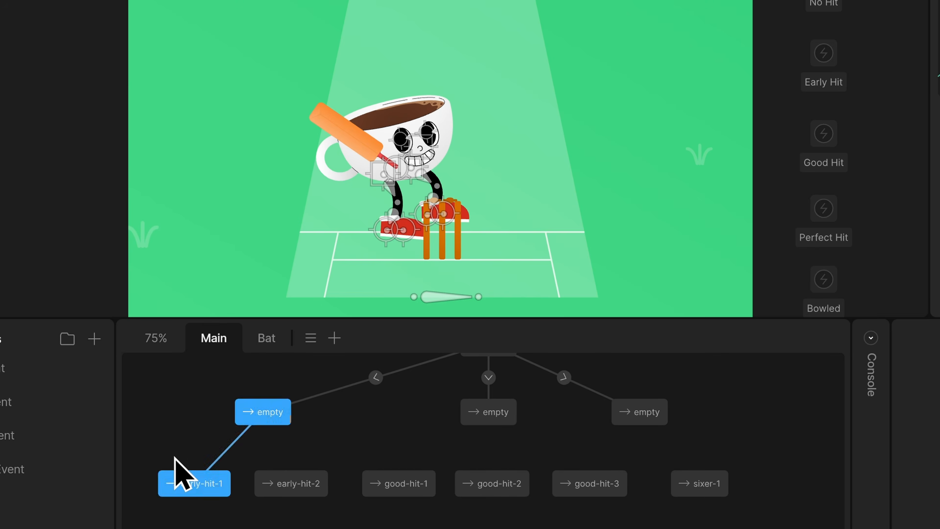
{"action": "left_click_drag", "start_coordinate": [480, 426], "coordinate": [396, 476]}
{"action": "left_click_drag", "start_coordinate": [488, 425], "coordinate": [488, 487]}
{"action": "left_click_drag", "start_coordinate": [398, 490], "coordinate": [396, 491]}
{"action": "left_click_drag", "start_coordinate": [500, 426], "coordinate": [581, 476]}
{"action": "left_click_drag", "start_coordinate": [645, 426], "coordinate": [696, 476]}
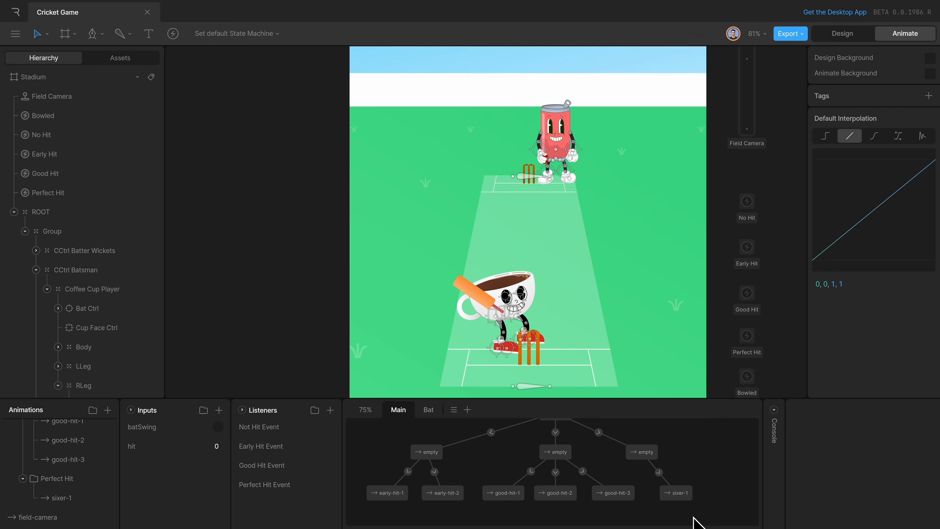
Enable randomized exit on the empty states leading to the good-hit and early-hit animations.
{"action": "left_click", "coordinate": [560, 450]}
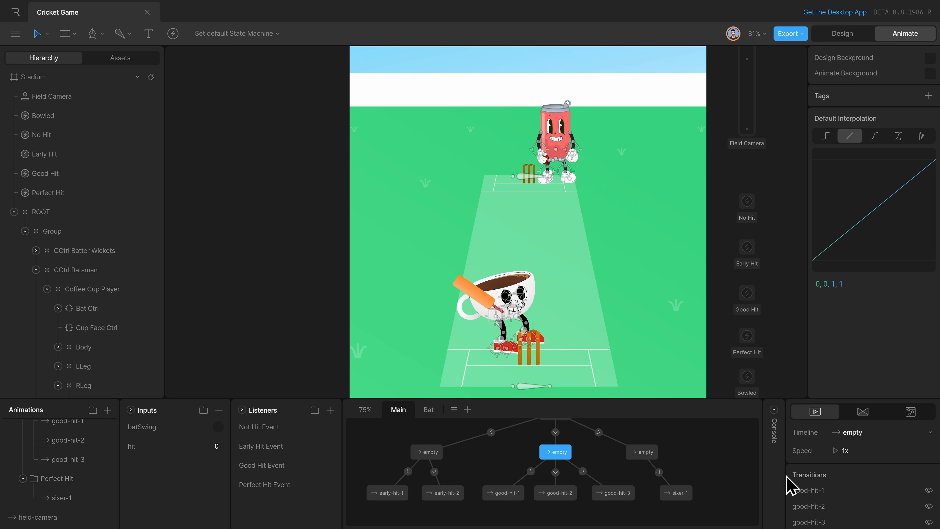
{"action": "scroll", "coordinate": [814, 485], "scroll_direction": "down", "scroll_amount": 2}
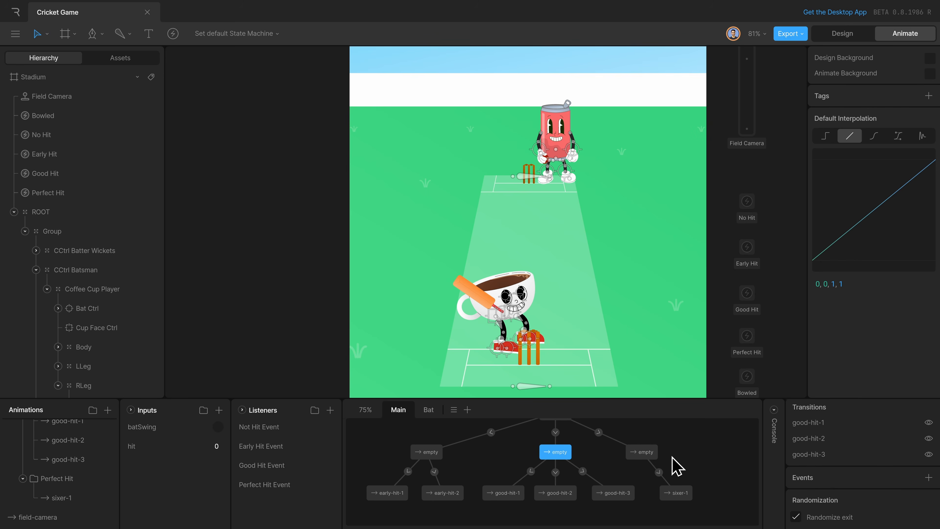
{"action": "left_click", "coordinate": [438, 453]}
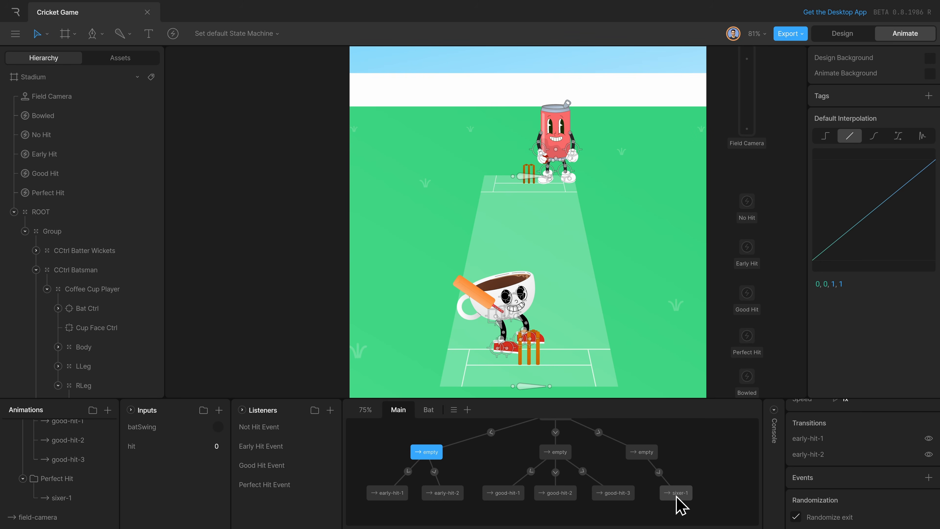
Space sixer-1 out from good-hit-3 and connect all early-hit, good-hit and sixer-1 states back to the empty state beside Entry.
{"action": "left_click_drag", "start_coordinate": [680, 507], "coordinate": [694, 505]}
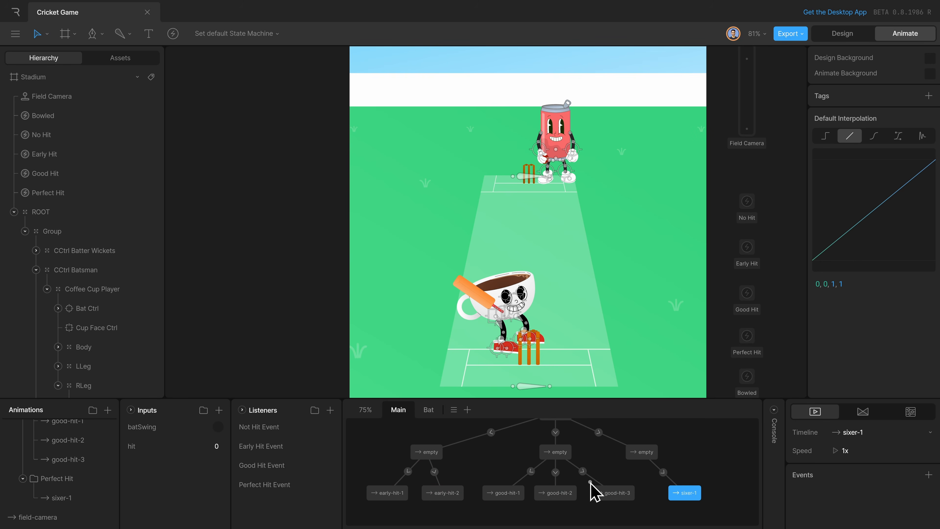
{"action": "left_click", "coordinate": [661, 514]}
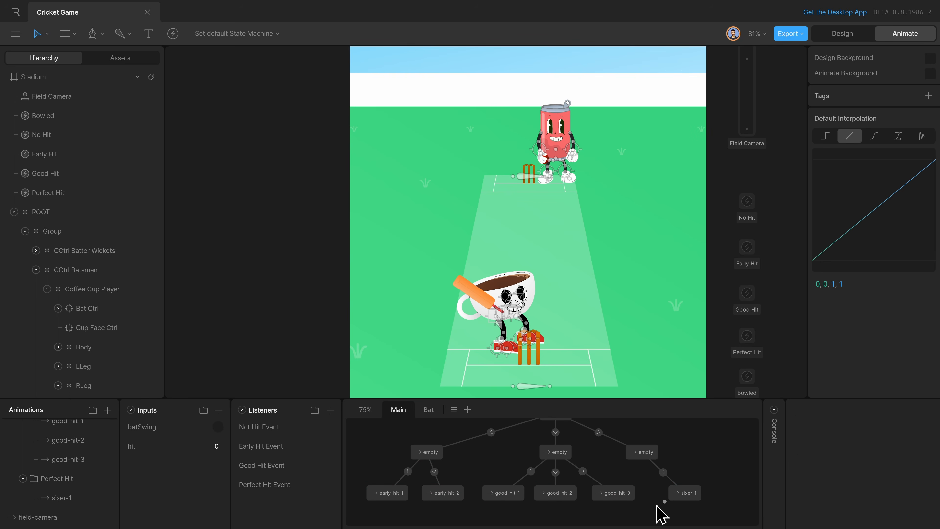
{"action": "scroll", "coordinate": [487, 511], "scroll_direction": "down", "scroll_amount": 3}
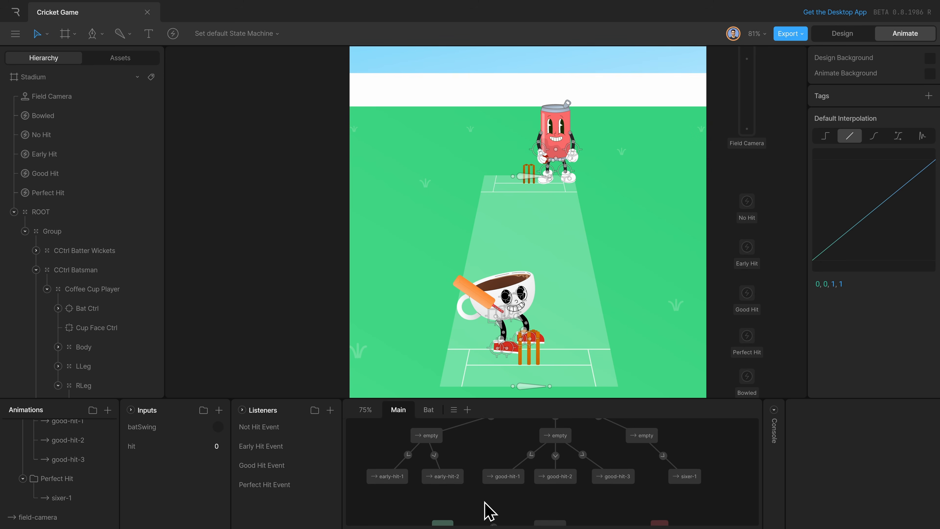
{"action": "left_click_drag", "start_coordinate": [398, 463], "coordinate": [559, 512]}
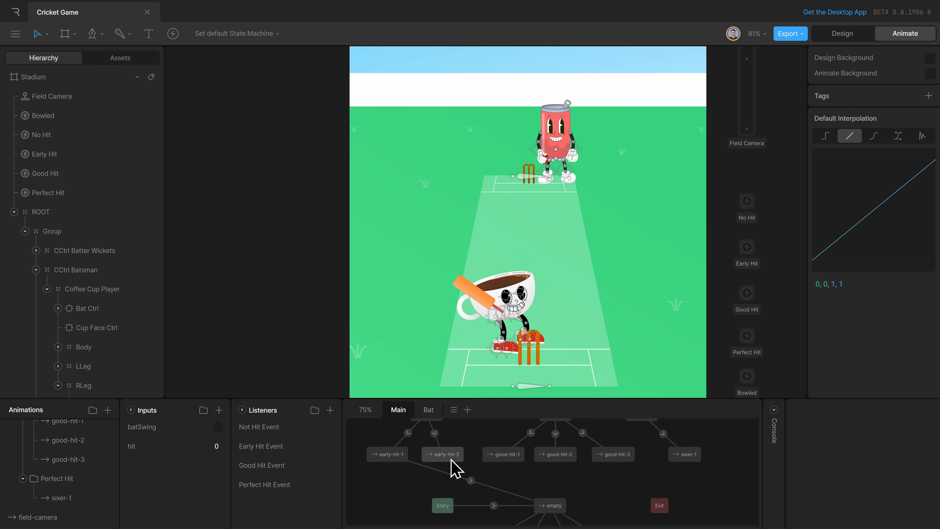
{"action": "left_click_drag", "start_coordinate": [464, 467], "coordinate": [538, 496]}
{"action": "left_click_drag", "start_coordinate": [512, 462], "coordinate": [544, 501]}
{"action": "left_click_drag", "start_coordinate": [555, 463], "coordinate": [553, 505]}
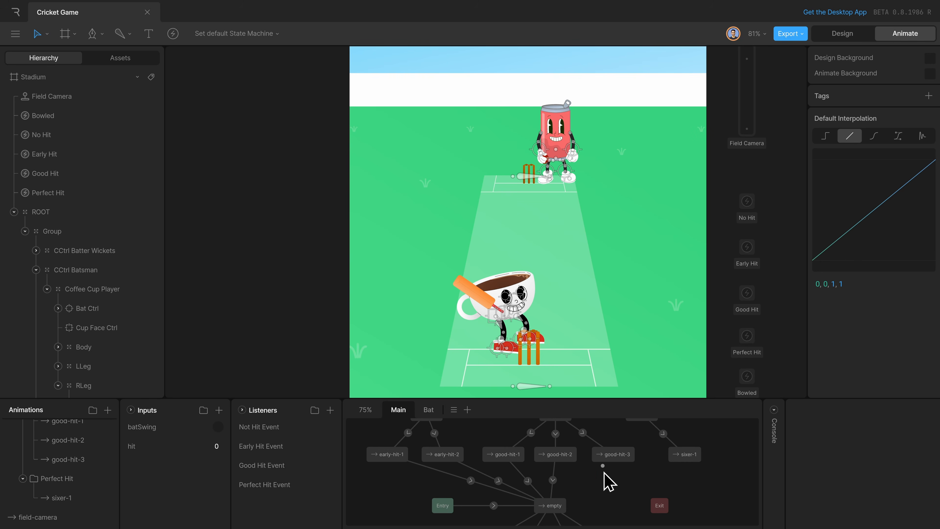
{"action": "left_click_drag", "start_coordinate": [602, 465], "coordinate": [577, 508]}
{"action": "scroll", "coordinate": [606, 515], "scroll_direction": "down", "scroll_amount": 3}
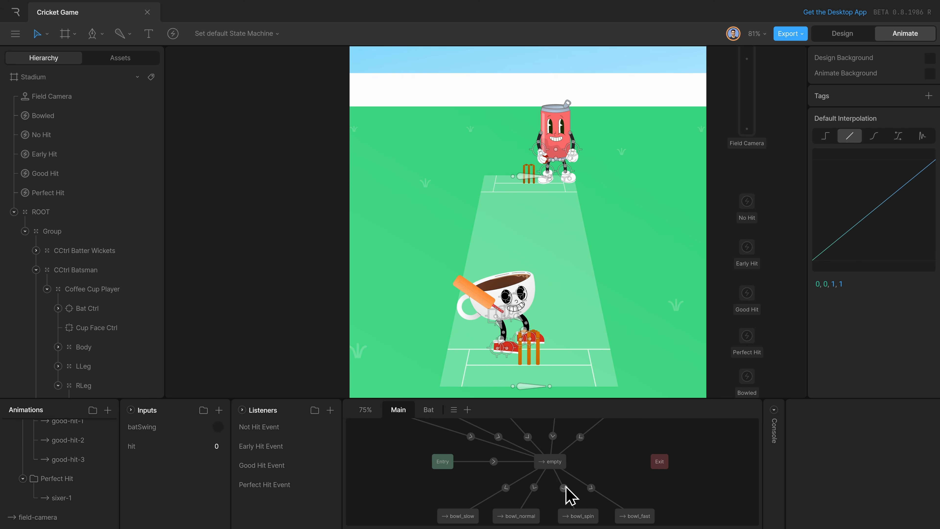
{"action": "scroll", "coordinate": [623, 506], "scroll_direction": "up", "scroll_amount": 2}
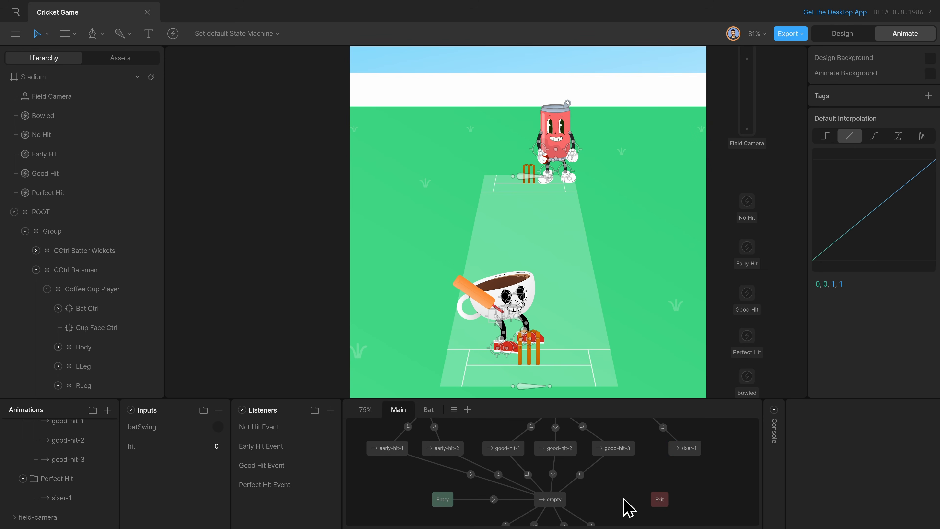
{"action": "left_click_drag", "start_coordinate": [682, 460], "coordinate": [572, 500]}
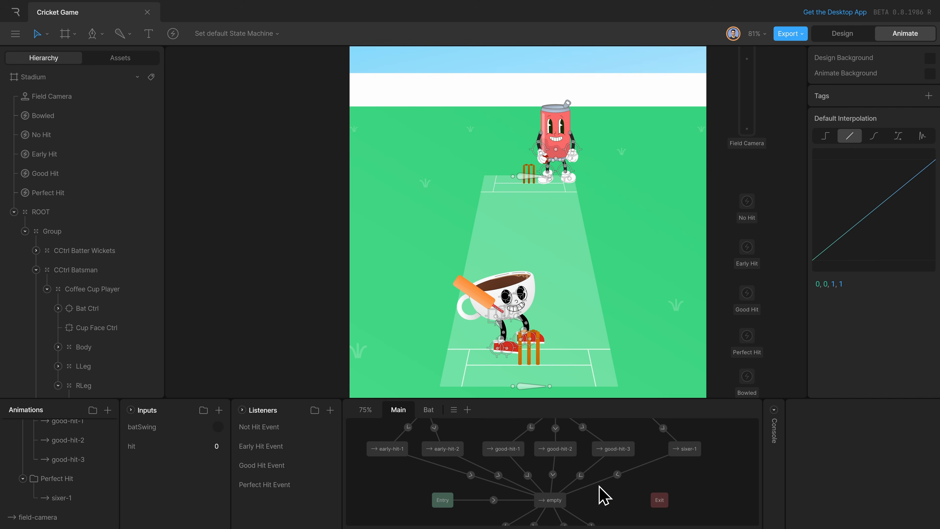
{"action": "scroll", "coordinate": [633, 506], "scroll_direction": "up", "scroll_amount": 2}
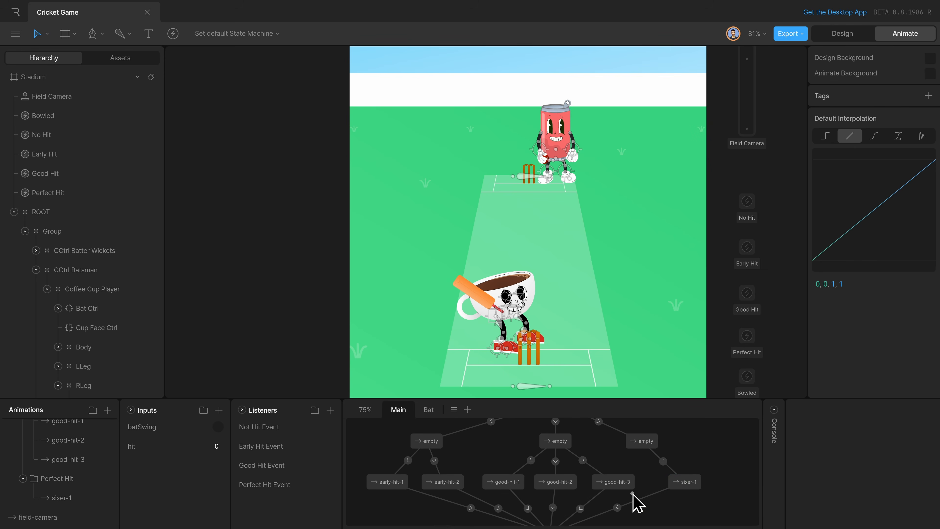
Play the state machine and fire the batSwing input to test the bat hits against incoming deliveries.
{"action": "scroll", "coordinate": [744, 453], "scroll_direction": "down", "scroll_amount": 4}
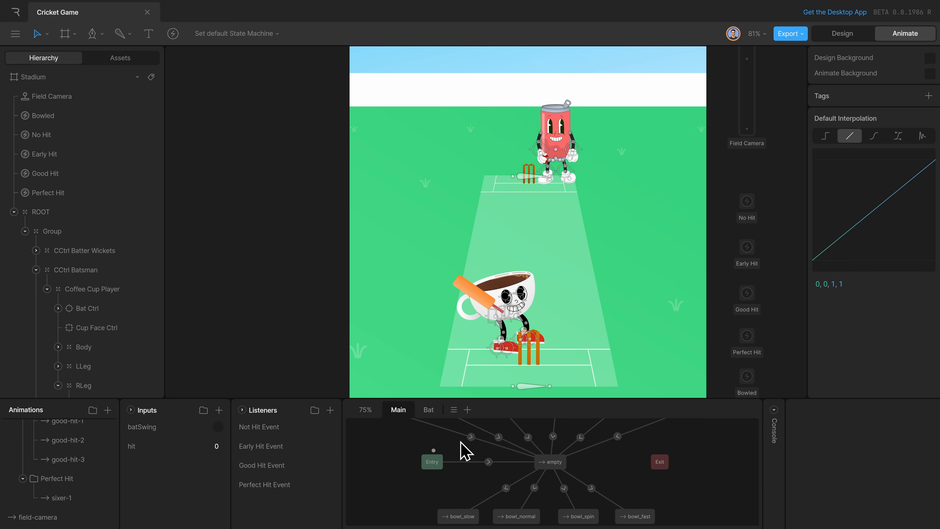
{"action": "scroll", "coordinate": [686, 469], "scroll_direction": "down", "scroll_amount": 1}
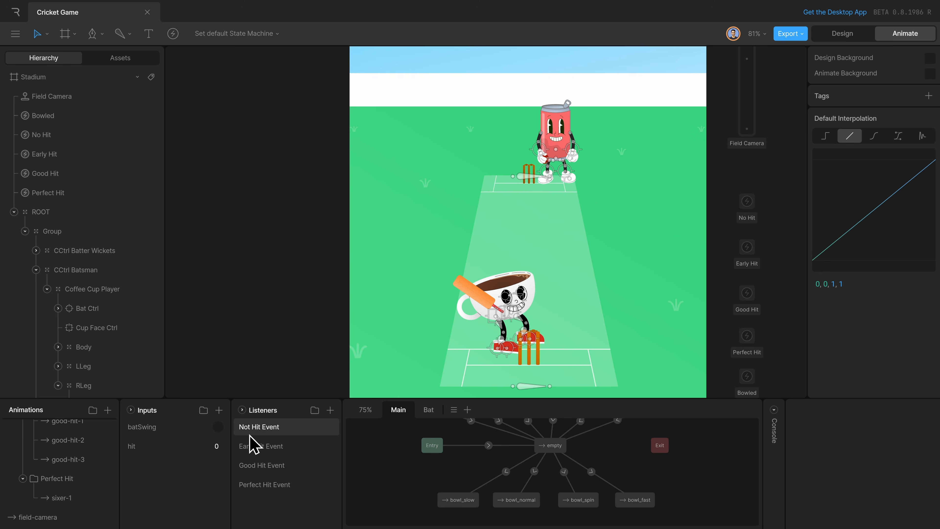
{"action": "key", "text": "space"}
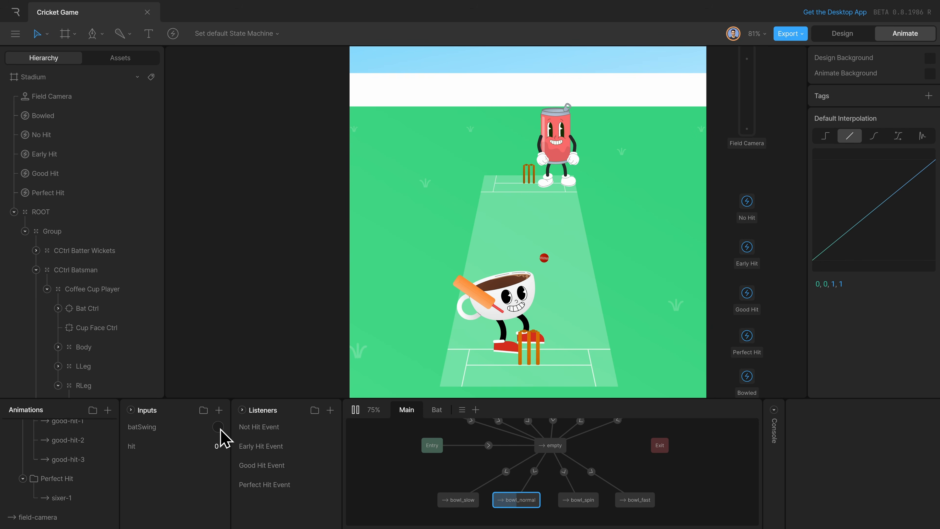
{"action": "left_click", "coordinate": [220, 428]}
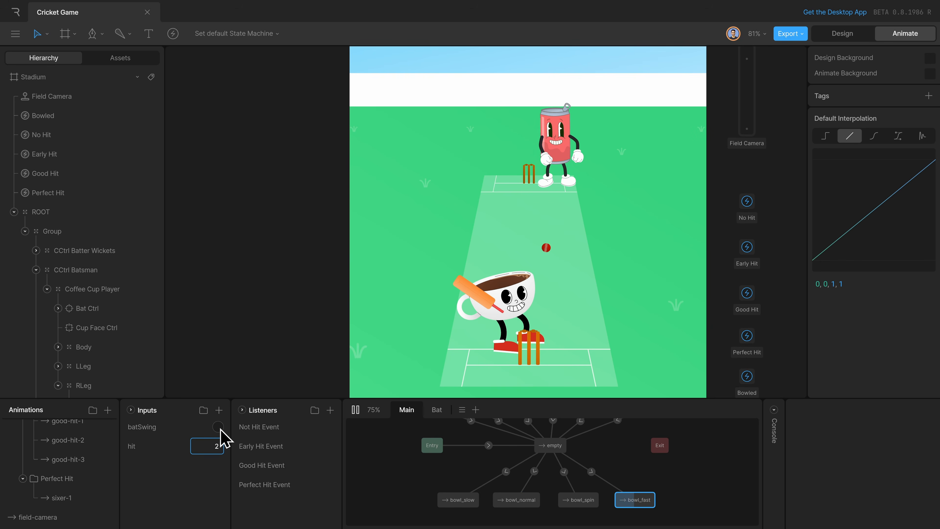
{"action": "left_click", "coordinate": [220, 428]}
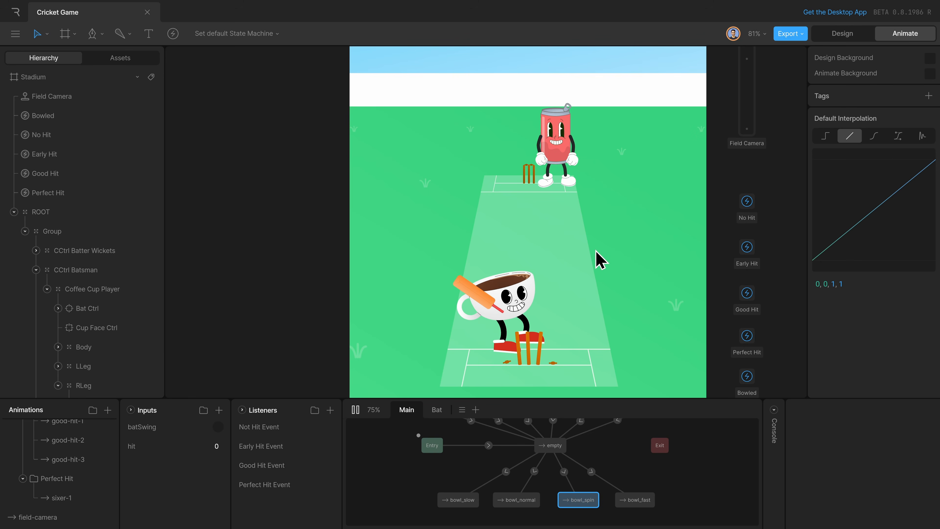
Preview the bowled animation from its start on the timeline.
{"action": "scroll", "coordinate": [56, 517], "scroll_direction": "down", "scroll_amount": 1}
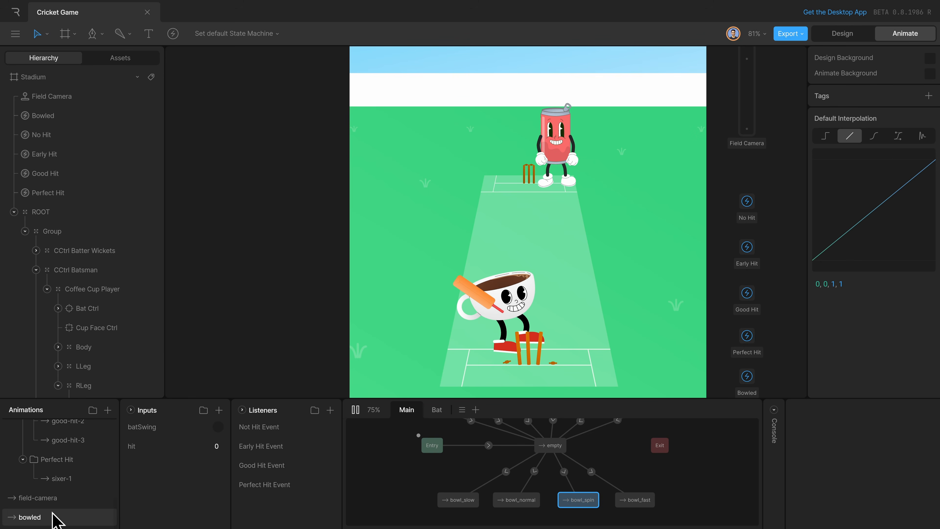
{"action": "left_click", "coordinate": [89, 516]}
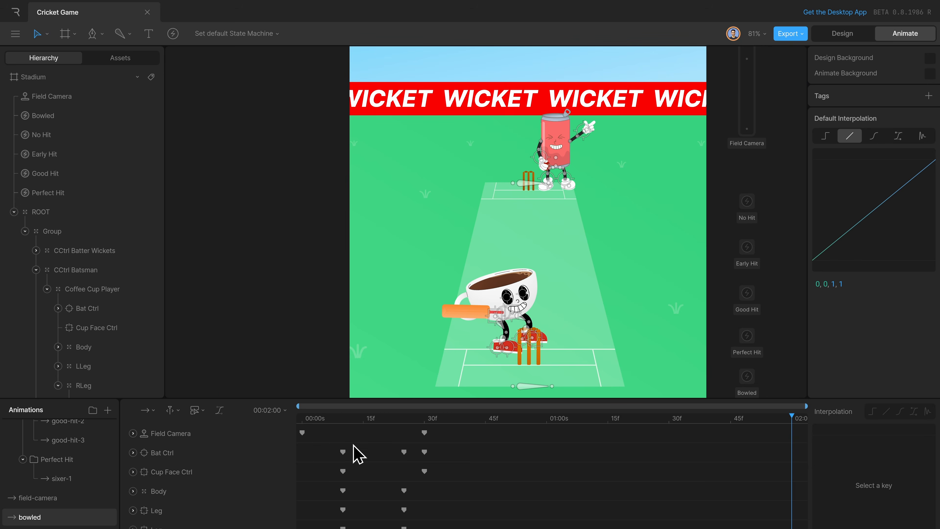
{"action": "left_click", "coordinate": [309, 419]}
{"action": "key", "text": "space"}
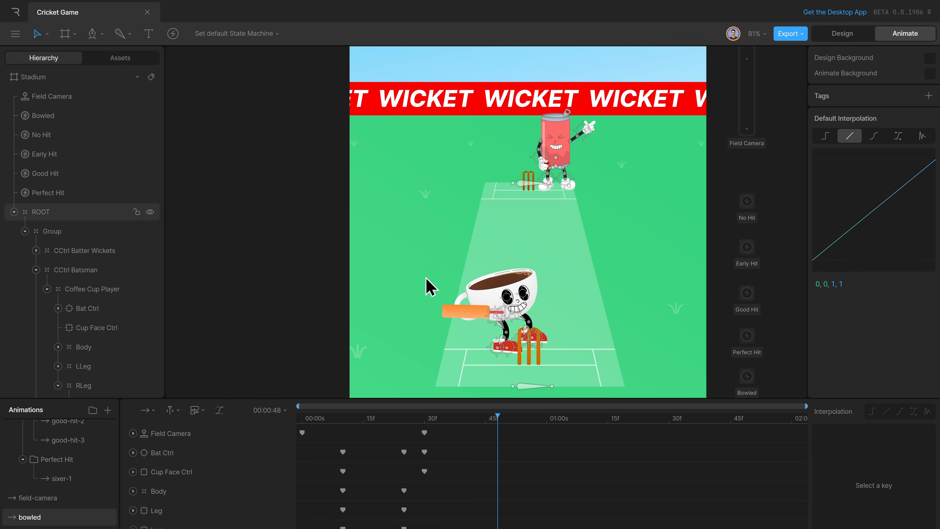
Add a state to State Machine 1's Main layer using the bowled timeline, placed below the four bowl states.
{"action": "scroll", "coordinate": [89, 507], "scroll_direction": "up", "scroll_amount": 3}
{"action": "scroll", "coordinate": [76, 449], "scroll_direction": "up", "scroll_amount": 5}
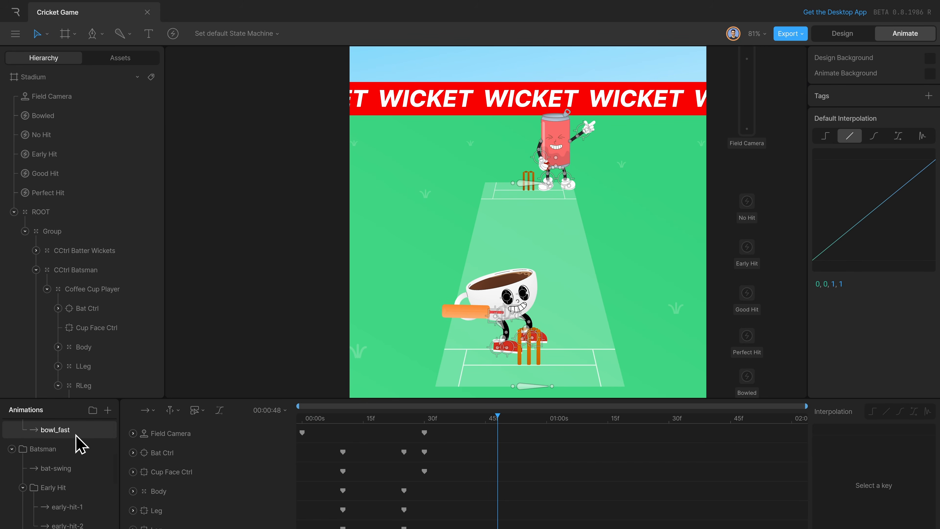
{"action": "scroll", "coordinate": [79, 446], "scroll_direction": "up", "scroll_amount": 2}
{"action": "left_click", "coordinate": [75, 446]}
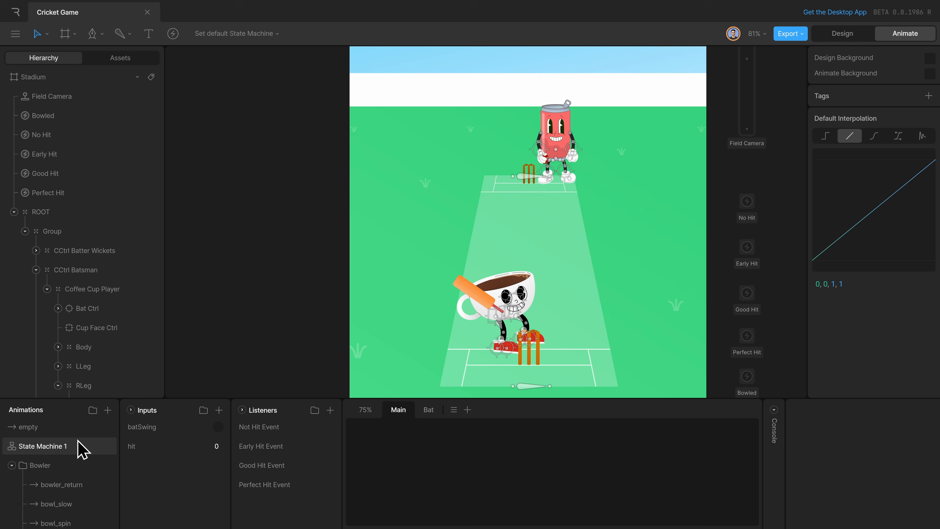
{"action": "left_click_drag", "start_coordinate": [401, 498], "coordinate": [725, 448]}
{"action": "left_click", "coordinate": [554, 507]}
{"action": "right_click", "coordinate": [551, 506]}
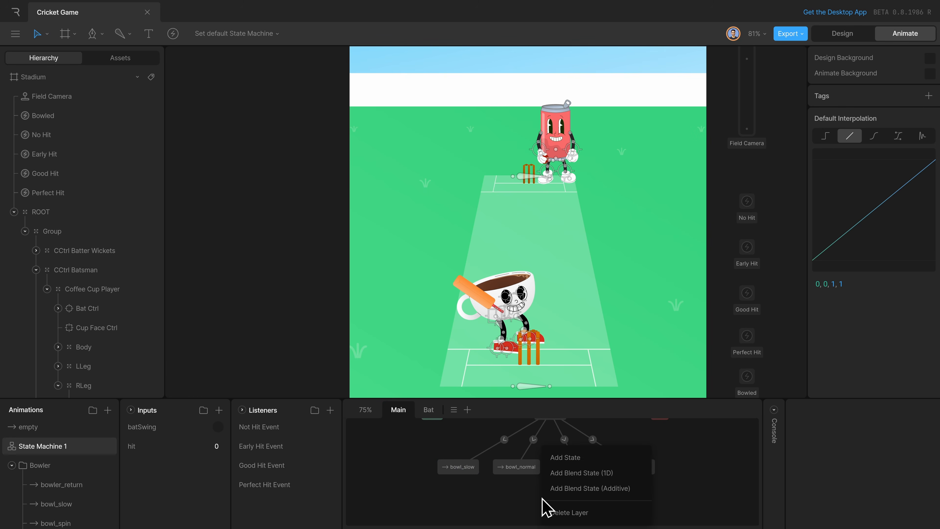
{"action": "left_click", "coordinate": [579, 463]}
{"action": "left_click", "coordinate": [881, 438]}
{"action": "type", "text": "bowled"}
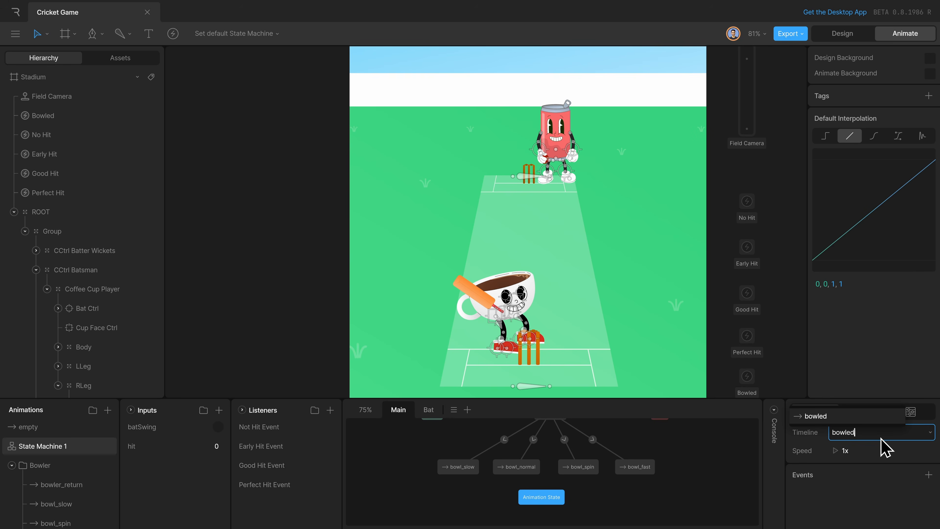
{"action": "key", "text": "Return"}
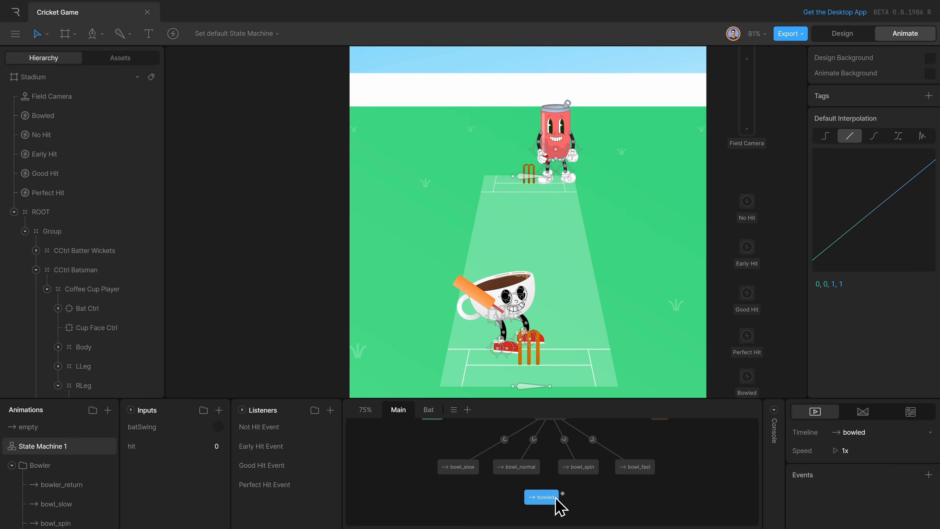
{"action": "left_click_drag", "start_coordinate": [555, 498], "coordinate": [561, 506]}
Connect the bowl_slow, bowl_normal, bowl_spin and bowl_fast states to the bowled state.
{"action": "left_click_drag", "start_coordinate": [467, 478], "coordinate": [544, 506]}
{"action": "left_click_drag", "start_coordinate": [578, 478], "coordinate": [559, 501]}
{"action": "left_click_drag", "start_coordinate": [635, 476], "coordinate": [562, 506]}
Set the exit time of all four transitions into the bowled state to 100%.
{"action": "left_click_drag", "start_coordinate": [461, 494], "coordinate": [651, 507]}
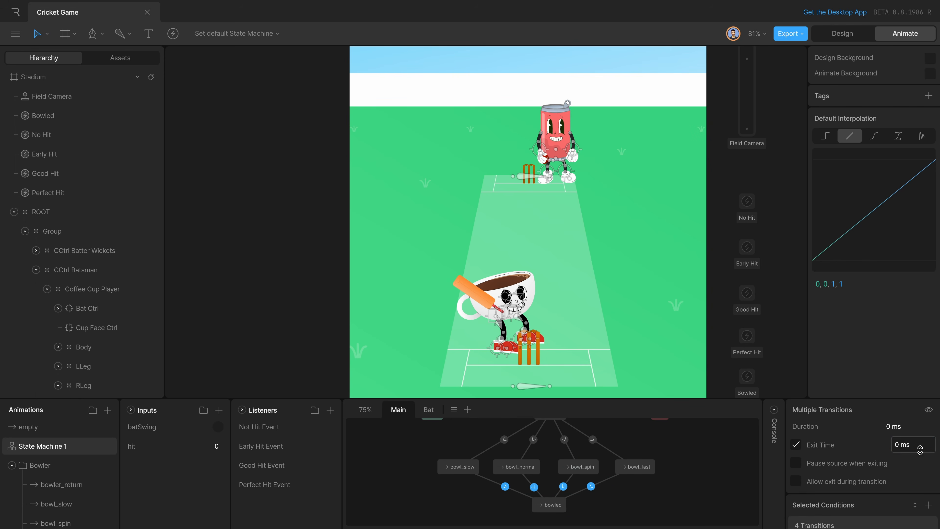
{"action": "left_click", "coordinate": [919, 449]}
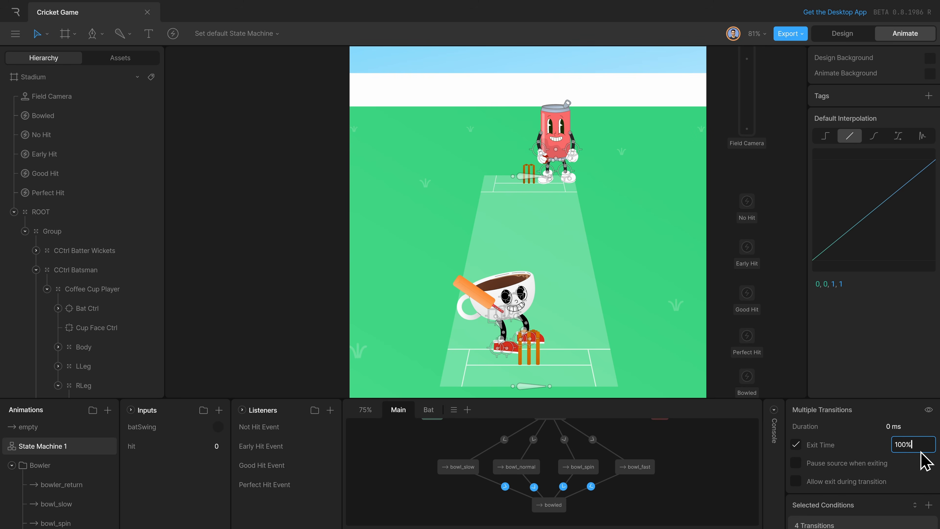
{"action": "key", "text": "Return"}
{"action": "left_click", "coordinate": [410, 471]}
Change the timeline of the central empty state beside Entry to bowler_return.
{"action": "scroll", "coordinate": [410, 470], "scroll_direction": "up", "scroll_amount": 3}
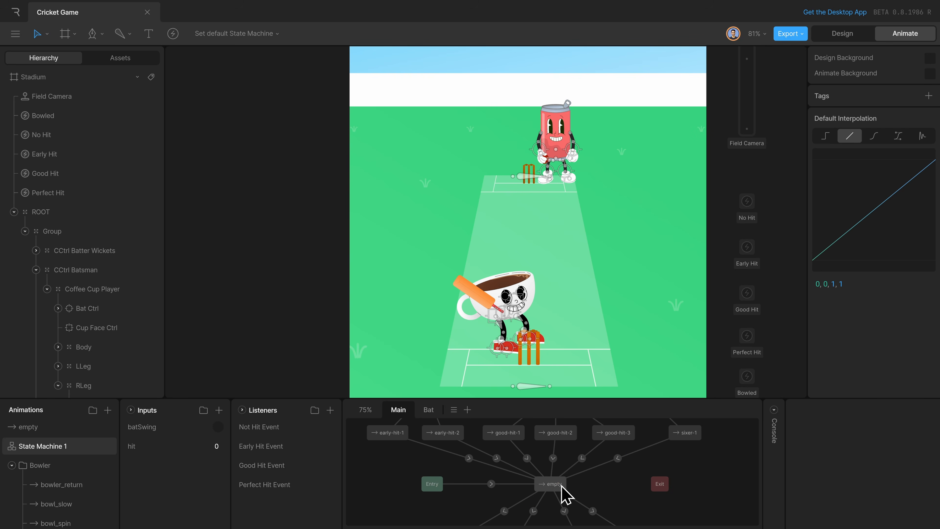
{"action": "left_click", "coordinate": [562, 487]}
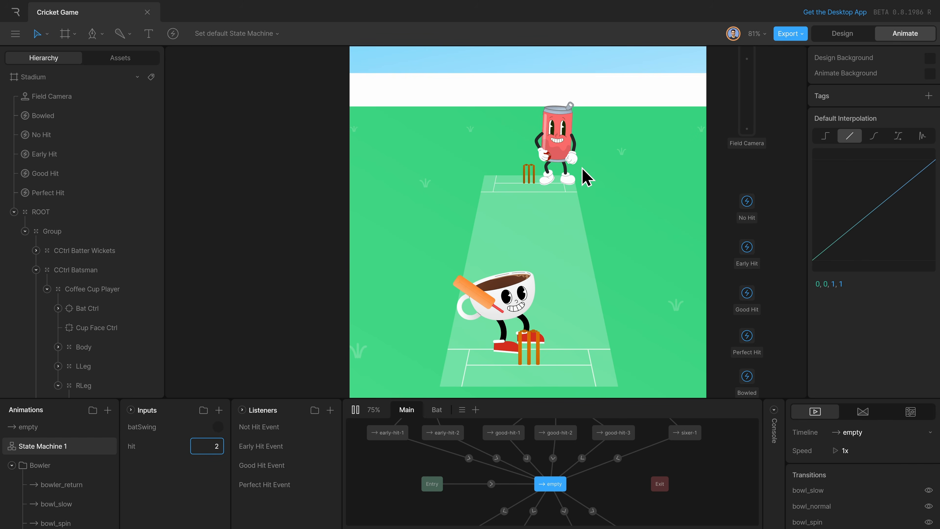
{"action": "key", "text": "space"}
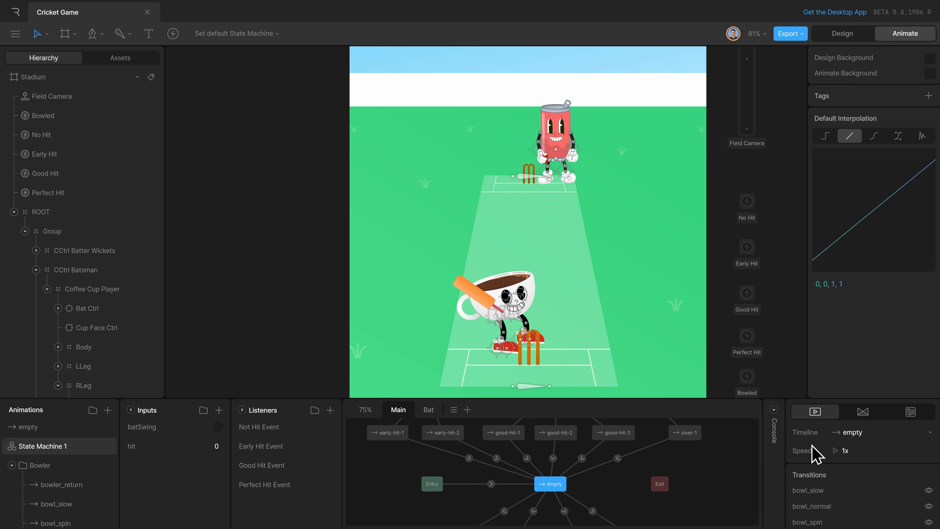
{"action": "left_click", "coordinate": [857, 437]}
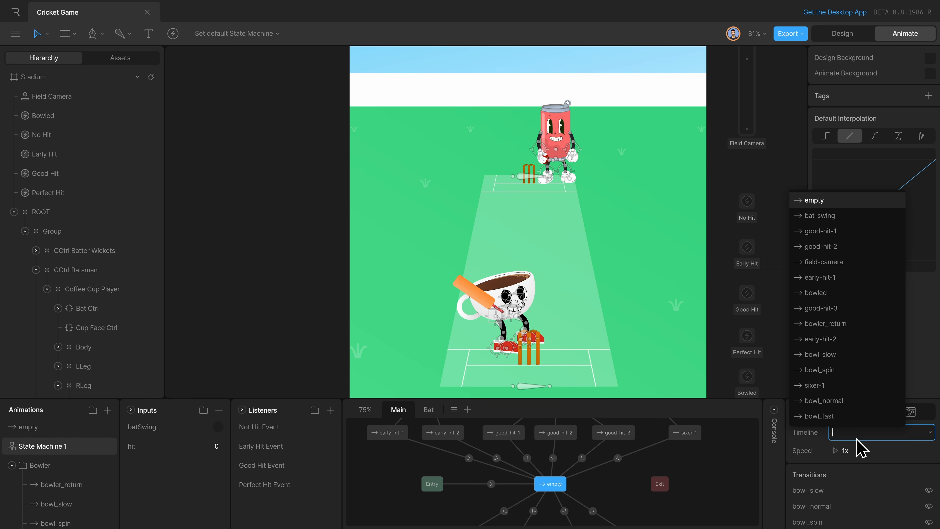
{"action": "type", "text": "bowl"}
{"action": "key", "text": "Down"}
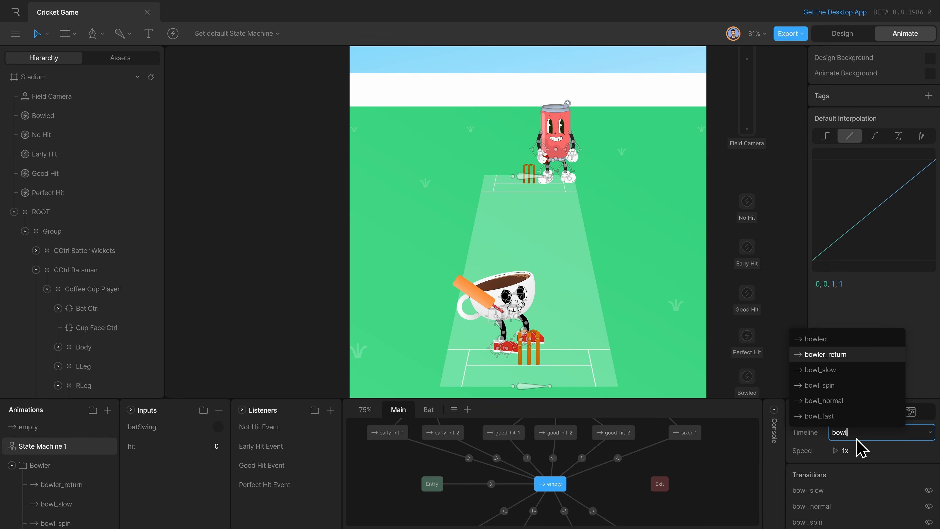
{"action": "key", "text": "Return"}
Set a 100% exit time on the four transitions from bowler_return to the bowl states.
{"action": "scroll", "coordinate": [654, 502], "scroll_direction": "down", "scroll_amount": 1}
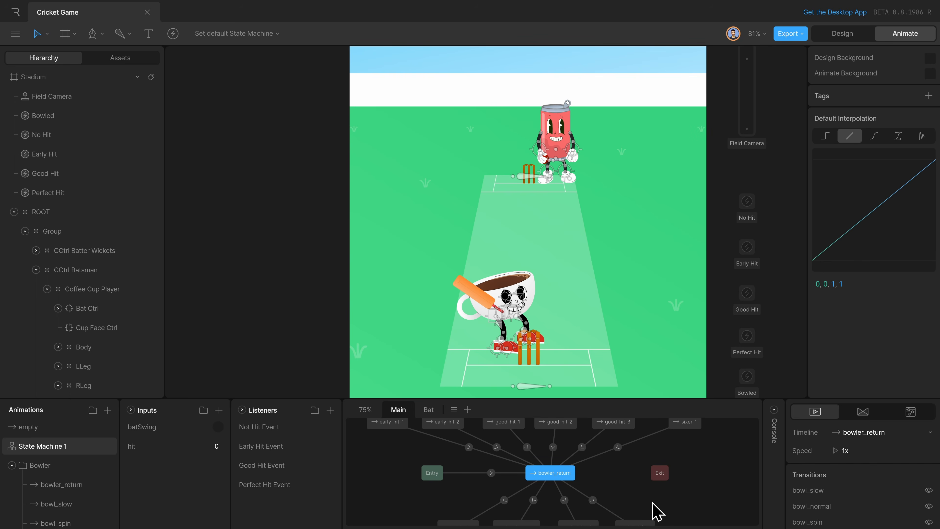
{"action": "mouse_move", "coordinate": [444, 495]}
{"action": "left_mouse_down"}
{"action": "mouse_move", "coordinate": [545, 502]}
{"action": "mouse_move", "coordinate": [446, 489]}
{"action": "left_mouse_up"}
{"action": "left_click_drag", "start_coordinate": [475, 493], "coordinate": [625, 504]}
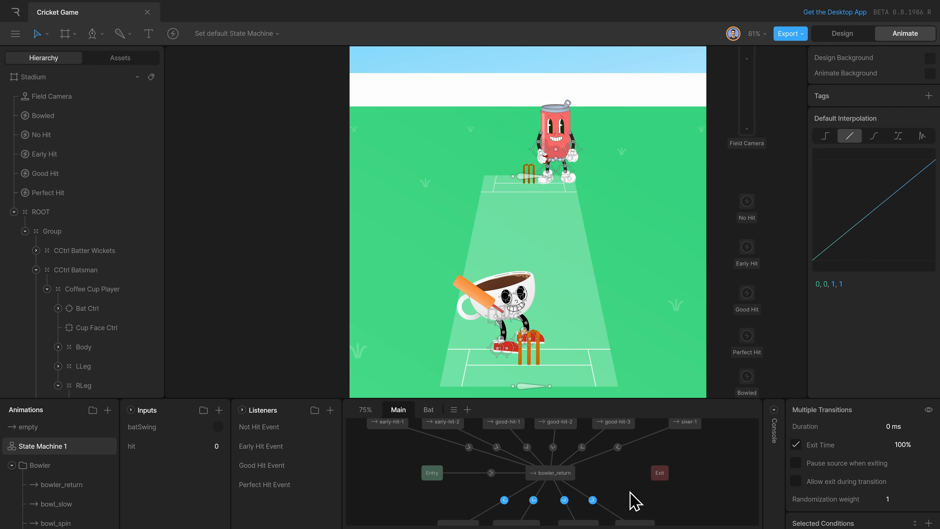
{"action": "scroll", "coordinate": [629, 500], "scroll_direction": "down", "scroll_amount": 1}
{"action": "left_click", "coordinate": [705, 501]}
{"action": "scroll", "coordinate": [386, 468], "scroll_direction": "up", "scroll_amount": 1}
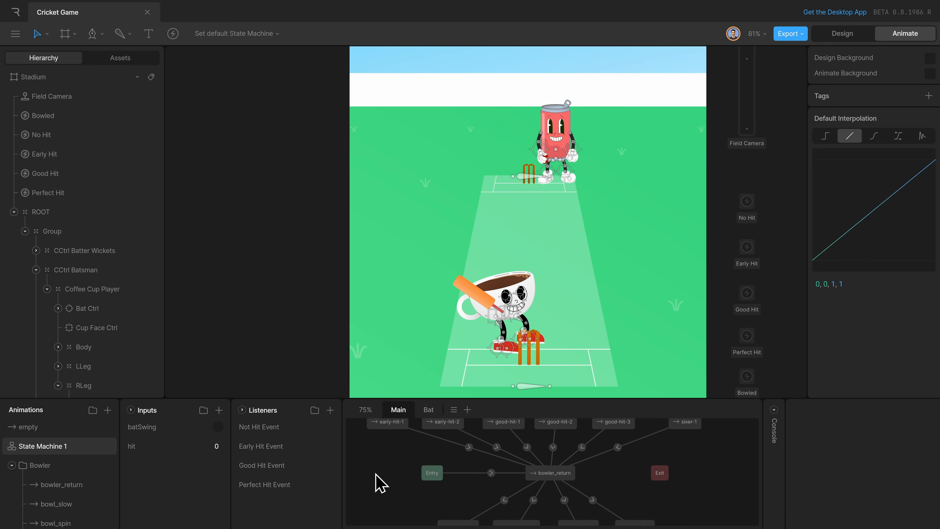
Play the state machine again and fire batSwing as deliveries arrive to test hits with the bowler_return state.
{"action": "key", "text": "space"}
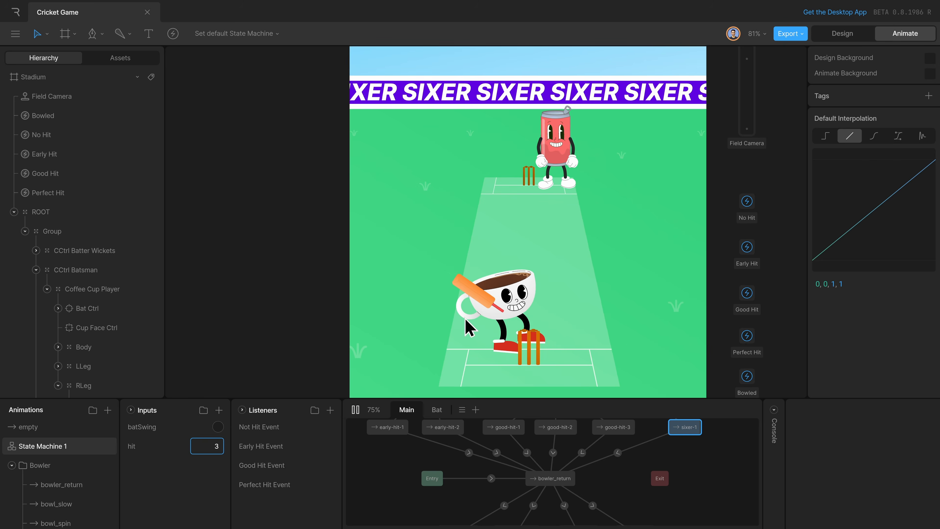
{"action": "left_click", "coordinate": [218, 427]}
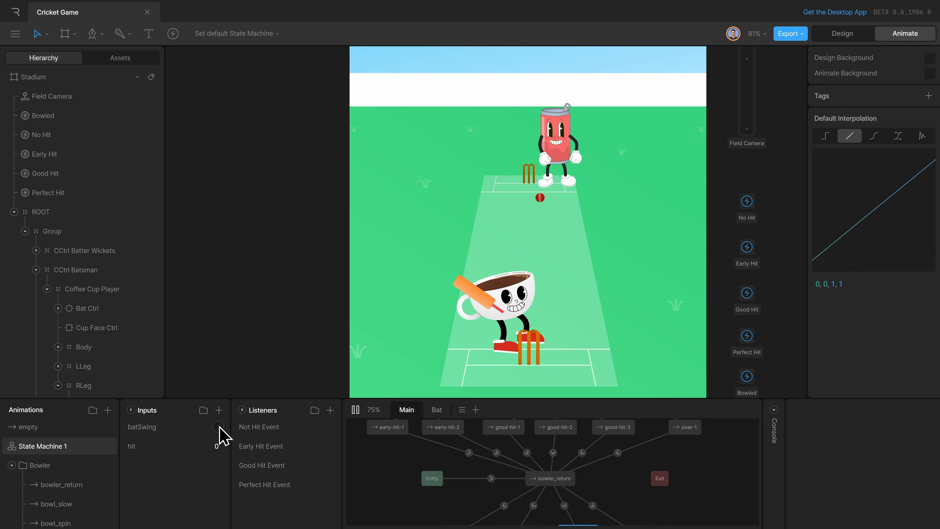
{"action": "left_click", "coordinate": [218, 427]}
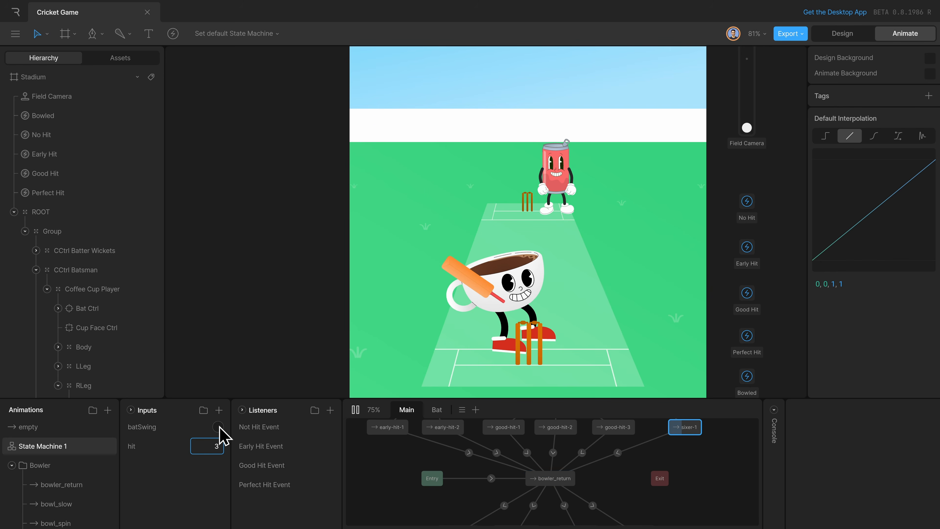
Stop the playback and look over the complete game's Main layer, from the lose and bowled states up to the hit and win states.
{"action": "key", "text": "space"}
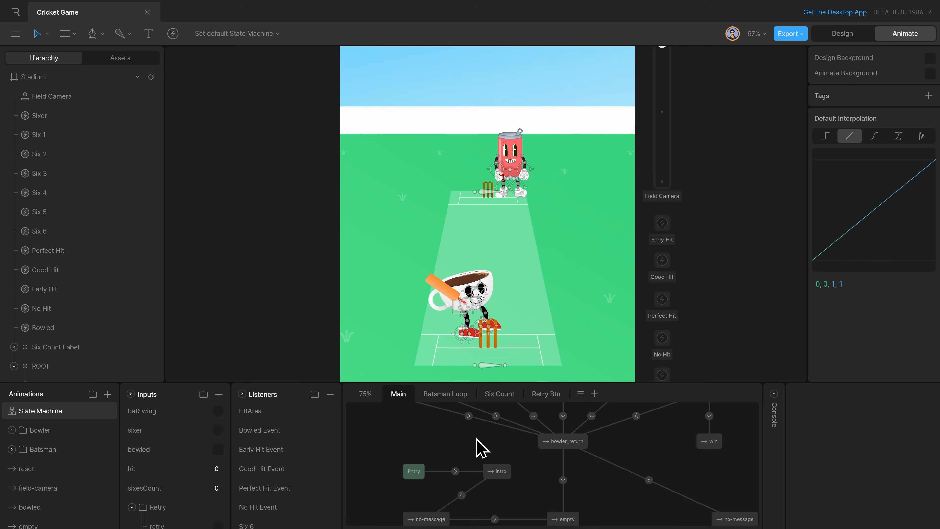
{"action": "key", "text": "space"}
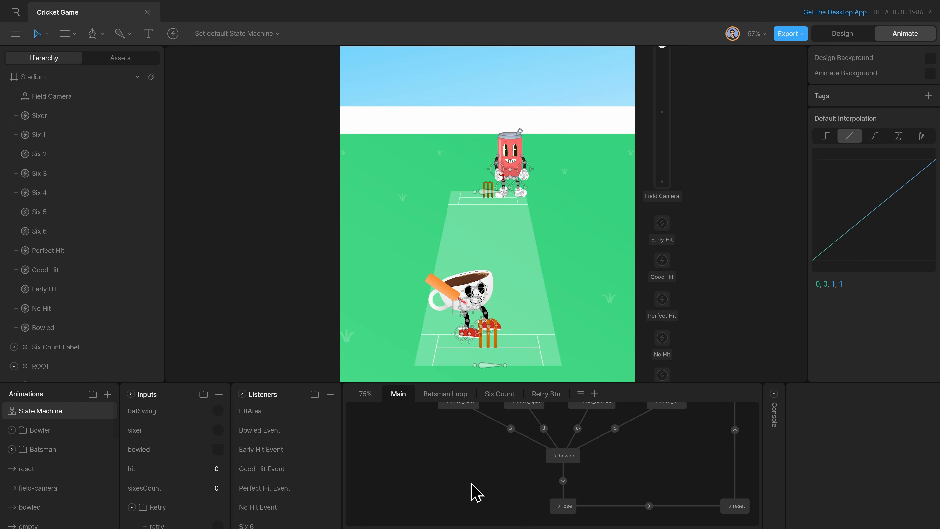
{"action": "double_click", "coordinate": [562, 518]}
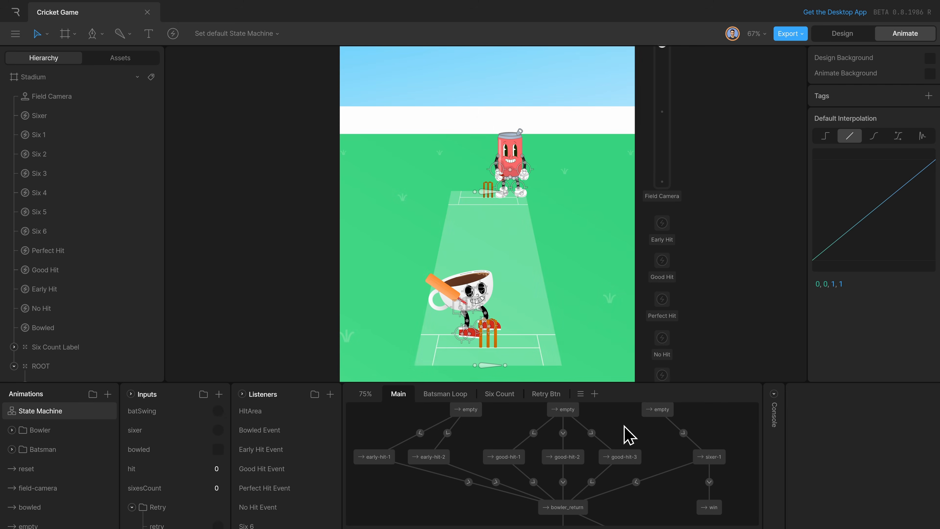
{"action": "scroll", "coordinate": [459, 496], "scroll_direction": "down", "scroll_amount": 3}
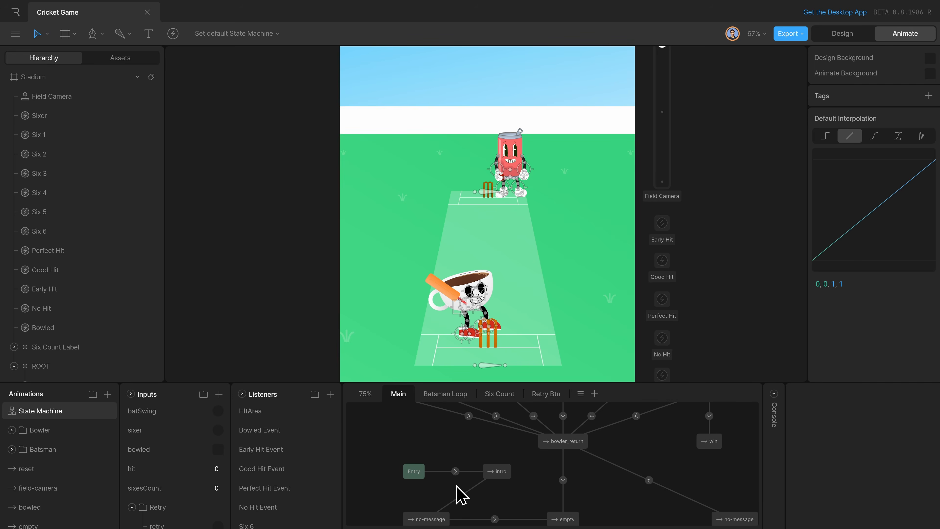
Examine the intro state's timeline, then play the state machine, dismiss the intro message and stop the playback.
{"action": "double_click", "coordinate": [497, 477]}
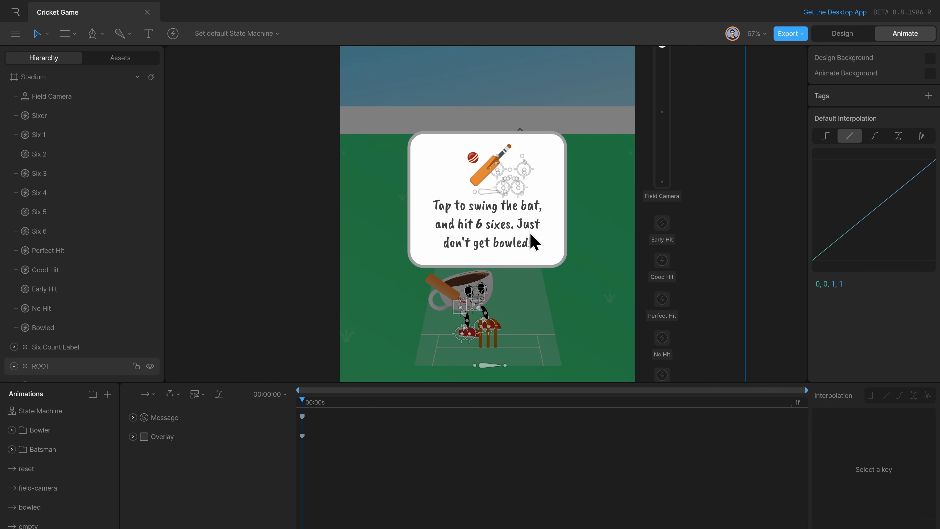
{"action": "left_click", "coordinate": [83, 414]}
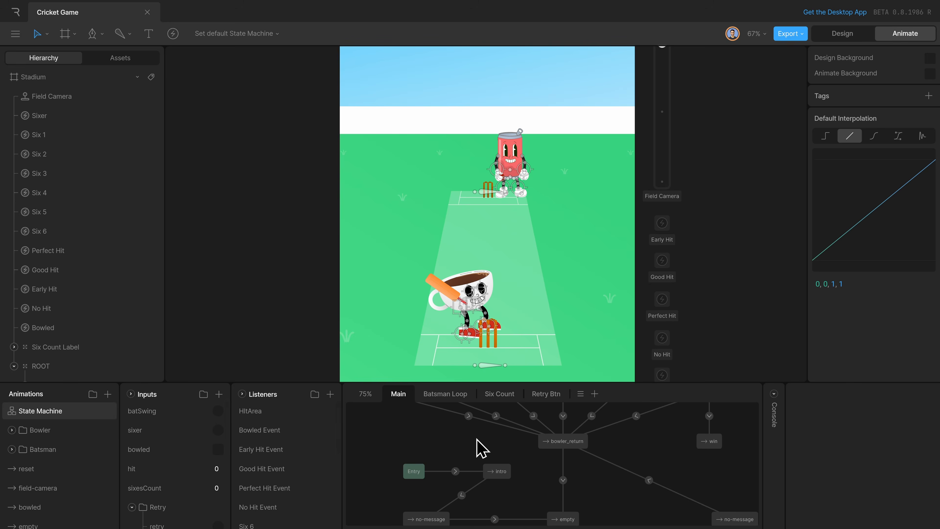
{"action": "key", "text": "space"}
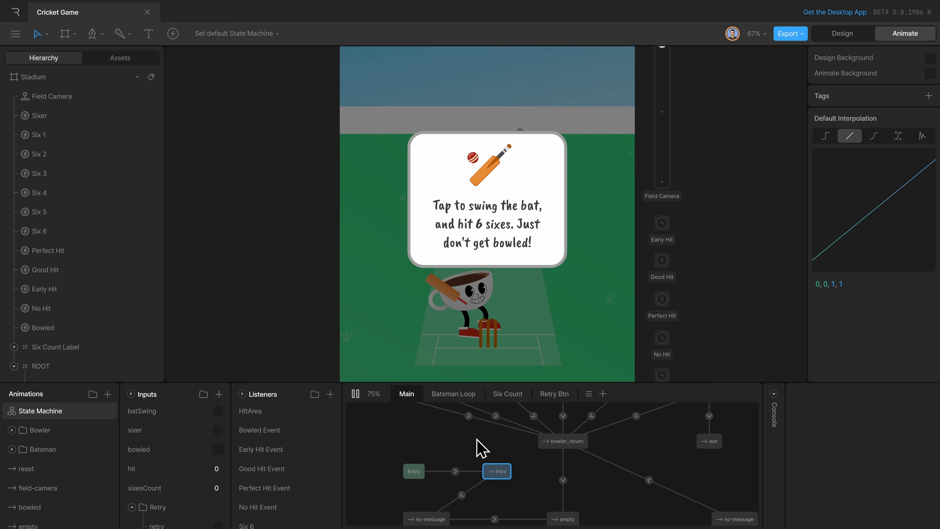
{"action": "left_click", "coordinate": [566, 297]}
{"action": "key", "text": "space"}
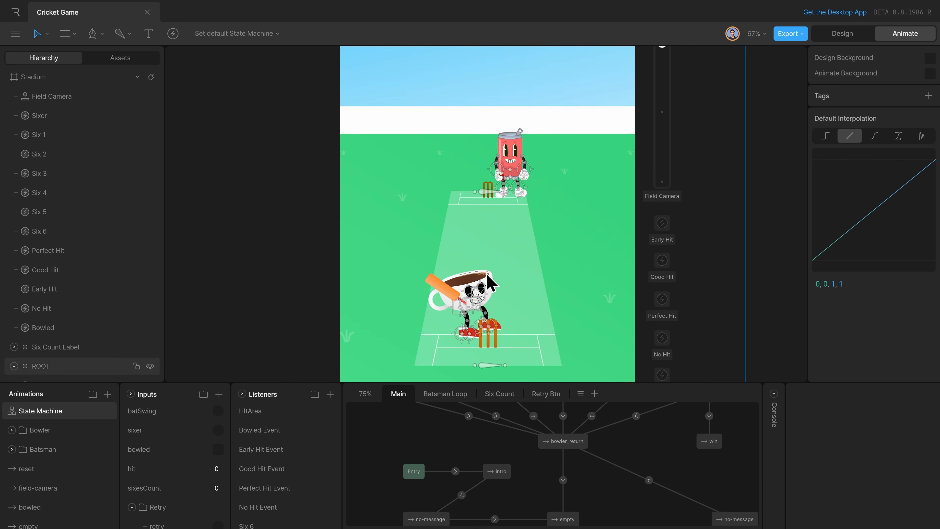
Inspect the no-message, bowled and lose timelines, returning to the state machine after each one.
{"action": "double_click", "coordinate": [428, 516]}
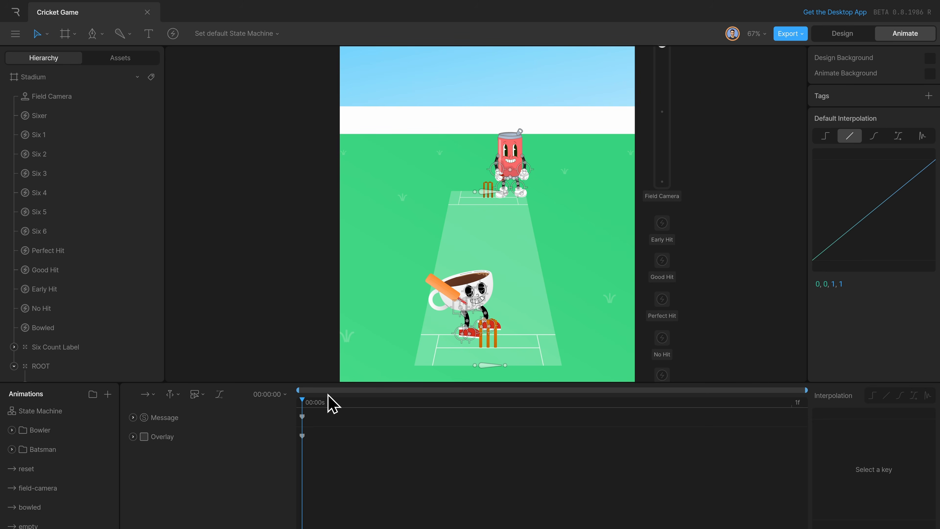
{"action": "left_click", "coordinate": [75, 412]}
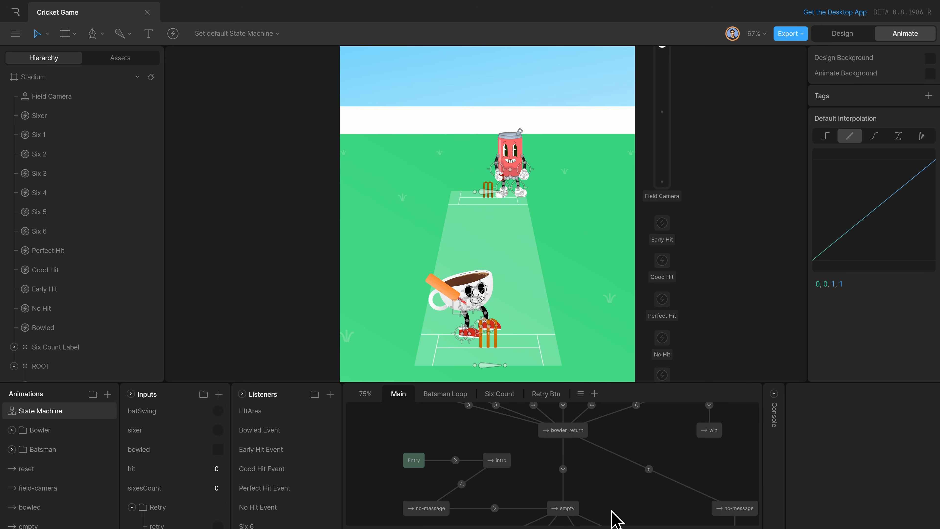
{"action": "scroll", "coordinate": [612, 510], "scroll_direction": "down", "scroll_amount": 5}
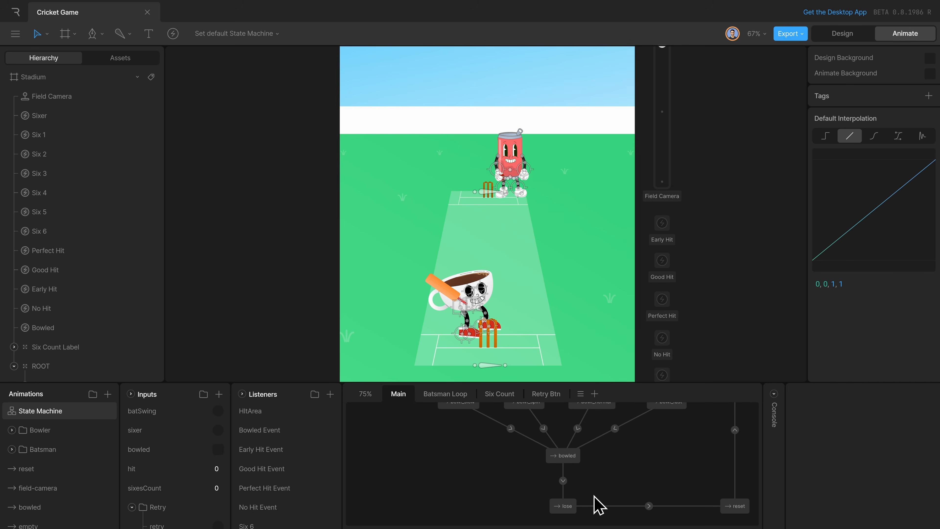
{"action": "double_click", "coordinate": [564, 455]}
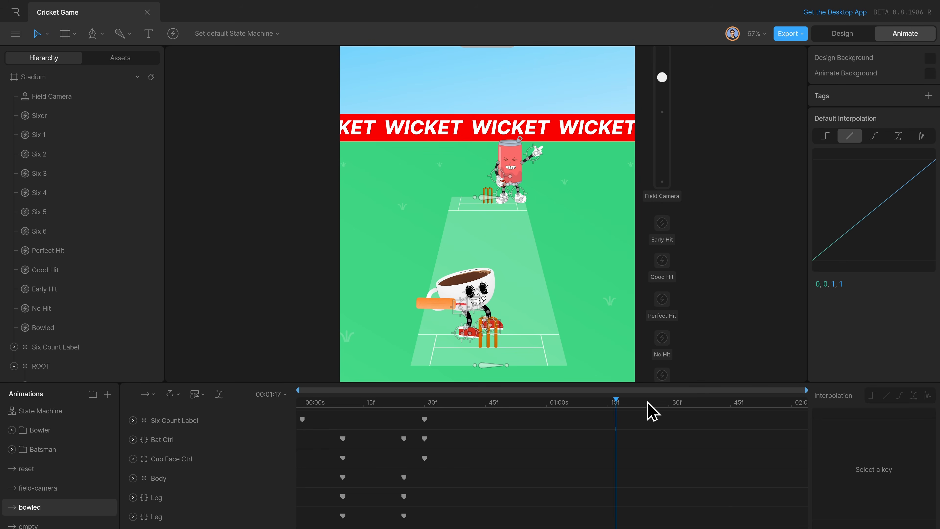
{"action": "left_click", "coordinate": [61, 411]}
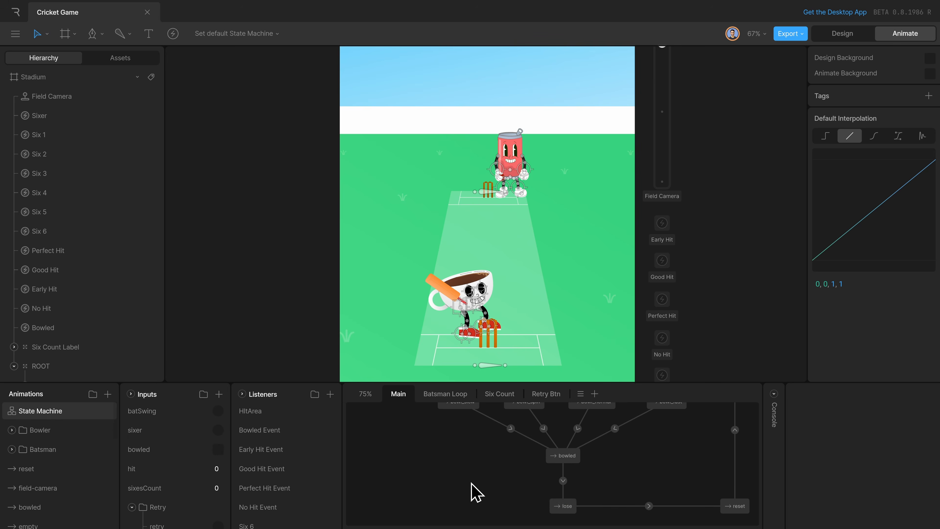
{"action": "double_click", "coordinate": [562, 506]}
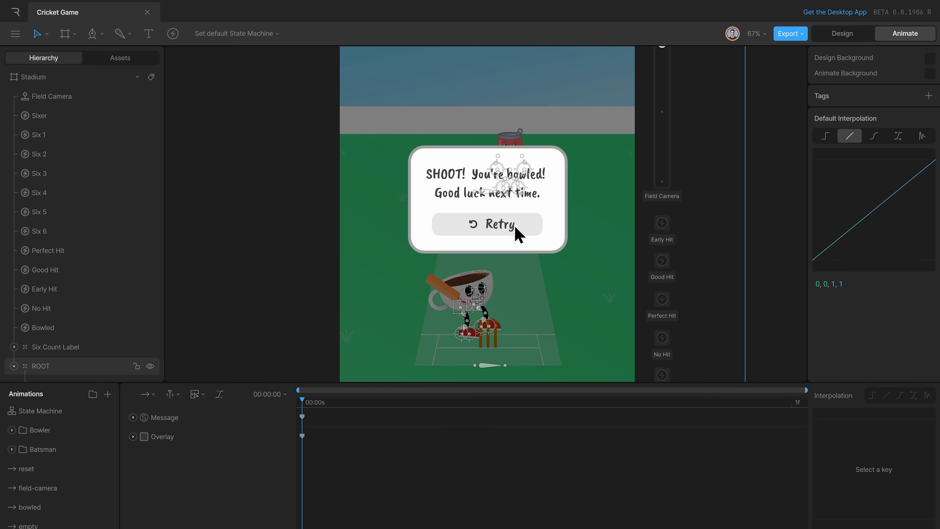
{"action": "left_click", "coordinate": [40, 412]}
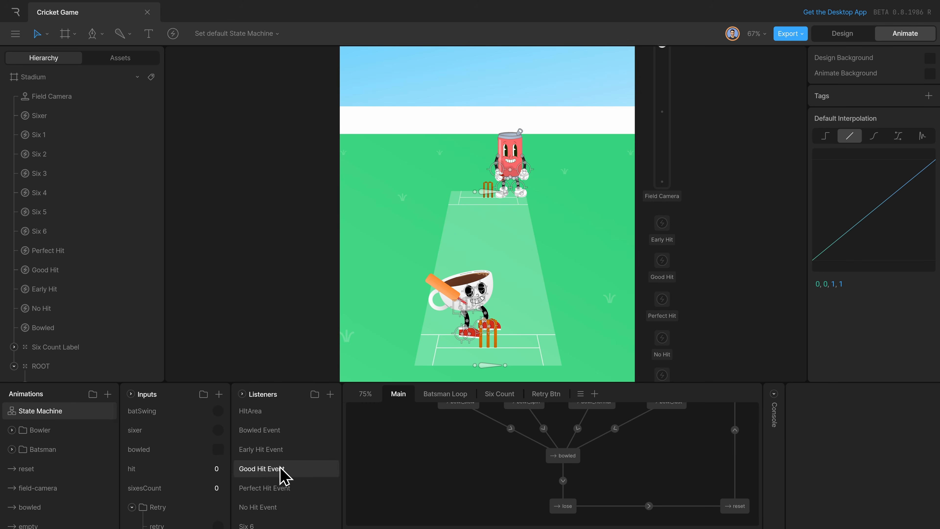
Trace the restart path from the retry input and lose-to-reset transition through the reset, no-message and bowler_return states.
{"action": "left_click", "coordinate": [184, 500]}
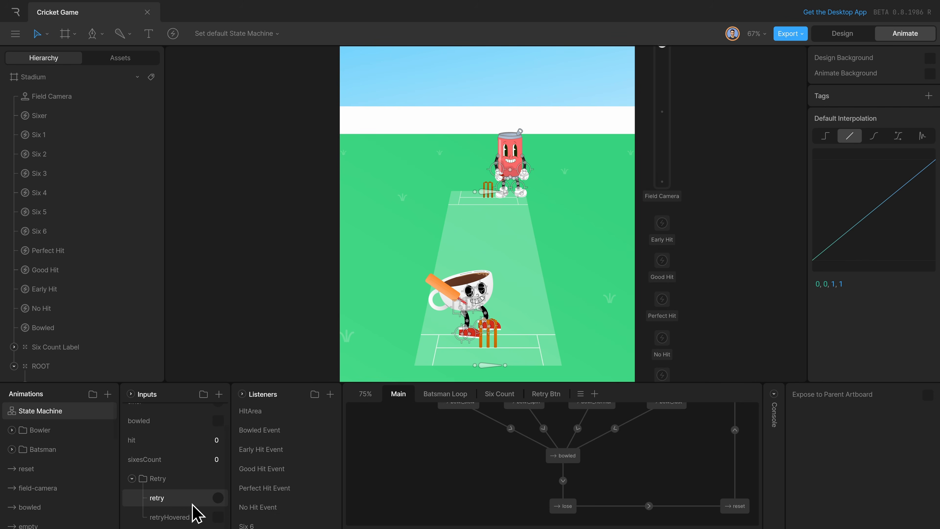
{"action": "left_click_drag", "start_coordinate": [633, 468], "coordinate": [669, 518]}
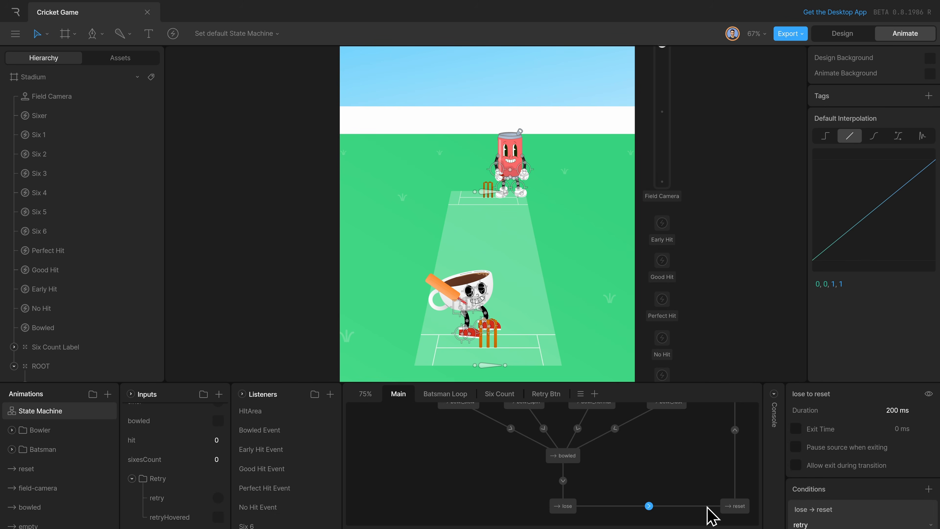
{"action": "left_click", "coordinate": [735, 507]}
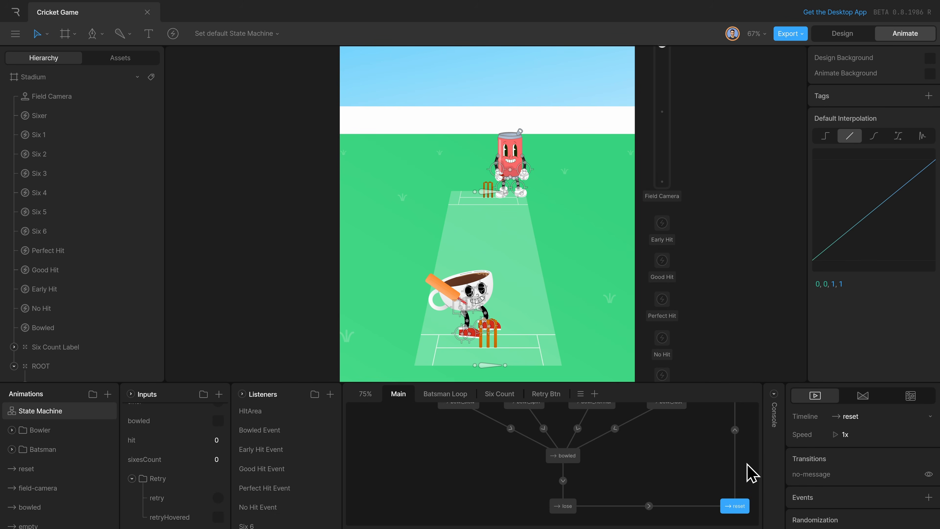
{"action": "scroll", "coordinate": [728, 460], "scroll_direction": "up", "scroll_amount": 5}
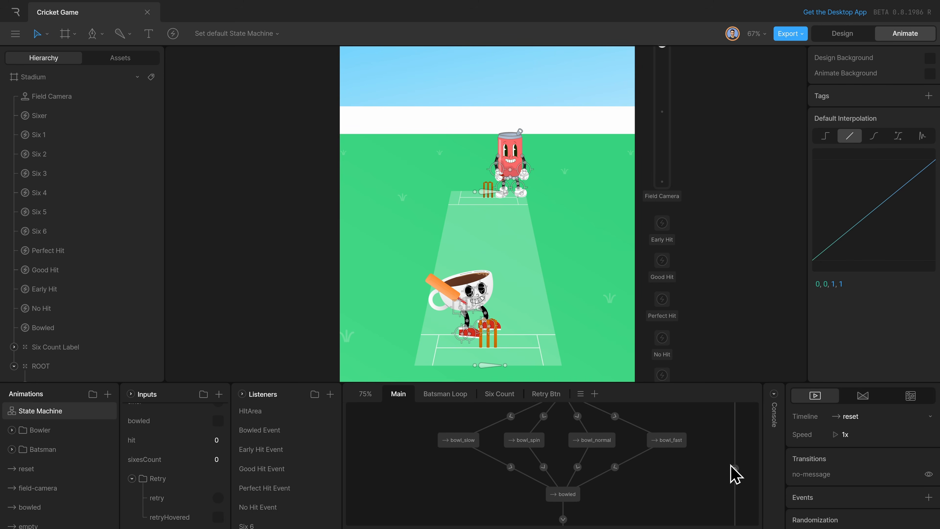
{"action": "left_click", "coordinate": [734, 447]}
{"action": "left_click", "coordinate": [738, 438]}
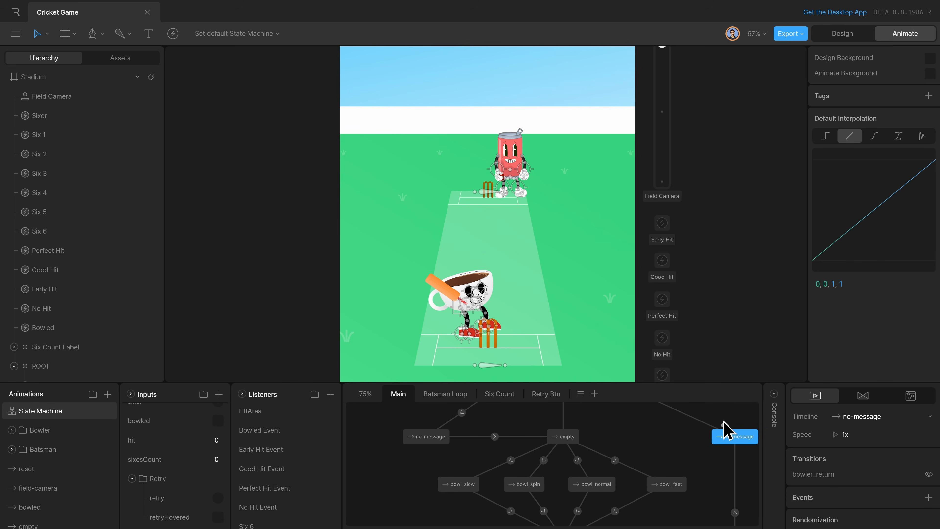
{"action": "scroll", "coordinate": [621, 441], "scroll_direction": "up", "scroll_amount": 4}
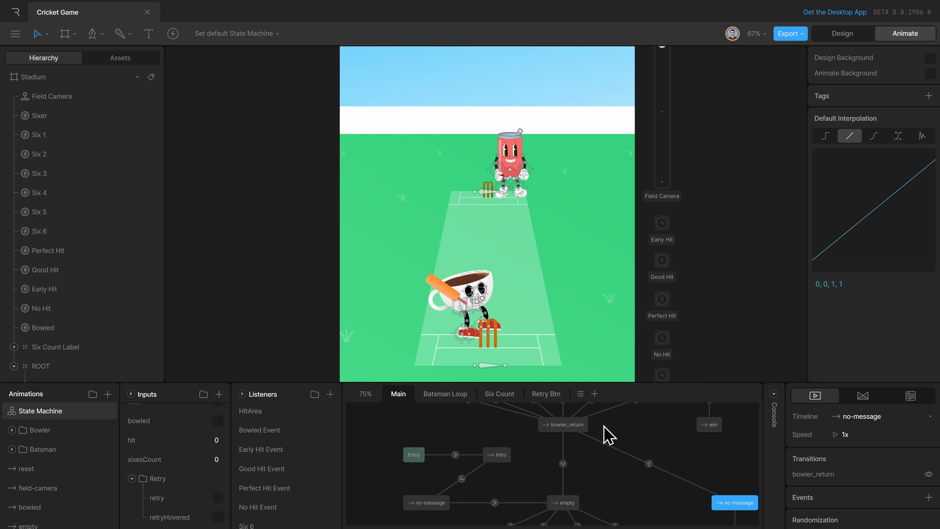
{"action": "left_click", "coordinate": [564, 427]}
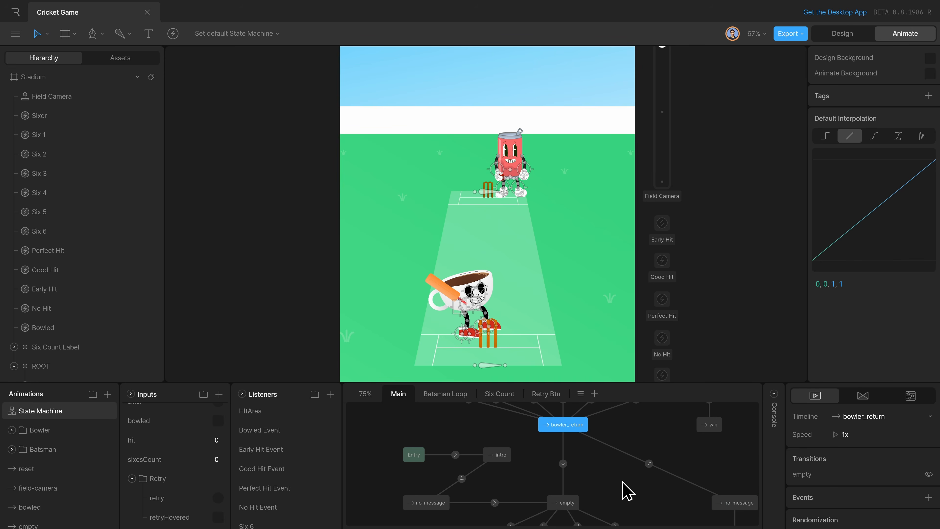
{"action": "scroll", "coordinate": [625, 493], "scroll_direction": "down", "scroll_amount": 4}
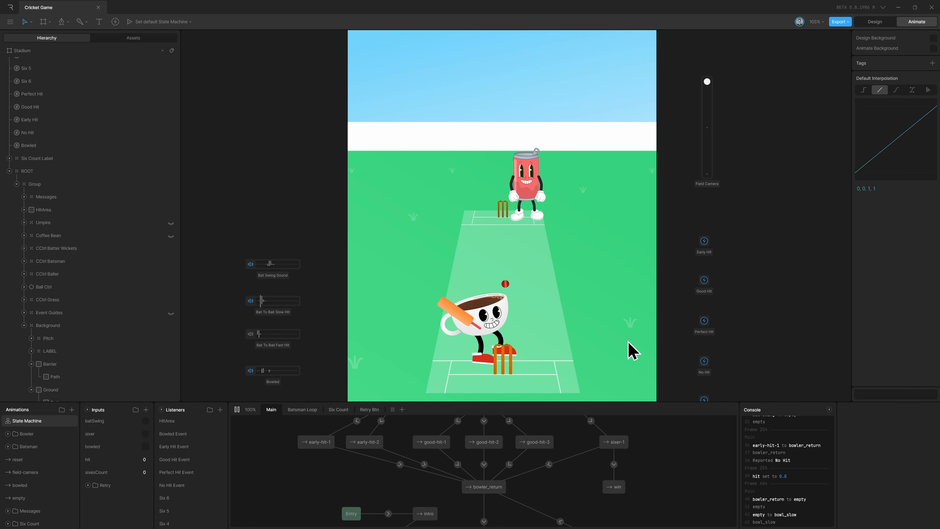
Swing the bat at two deliveries in the running game to test hitting.
{"action": "left_click", "coordinate": [632, 351]}
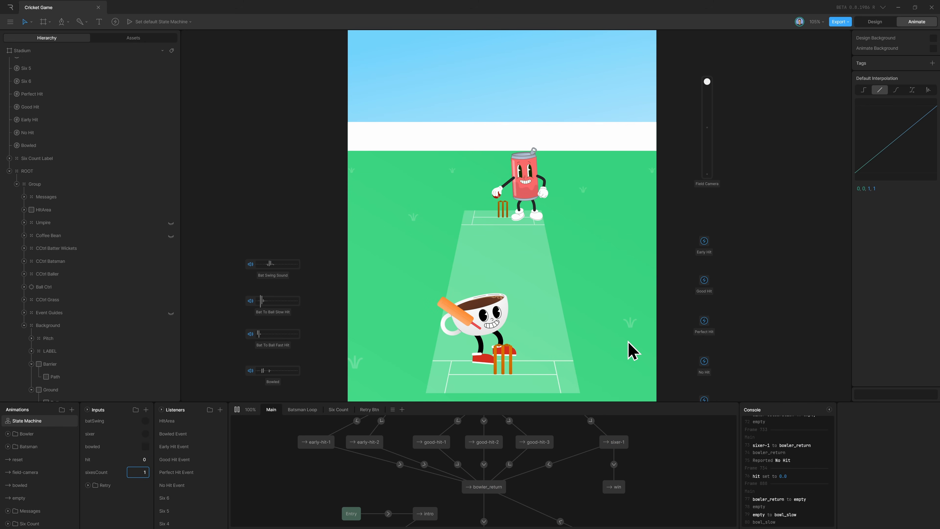
{"action": "left_click", "coordinate": [628, 342]}
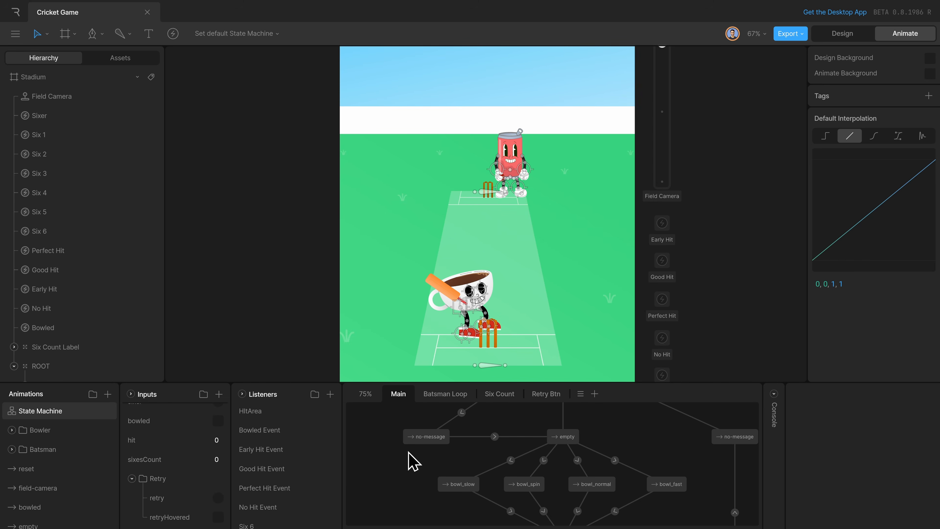
Open the Six Count layer that uses the sixesCount input and turn off clipping on the Stadium artboard to expose the score label.
{"action": "left_click", "coordinate": [185, 461]}
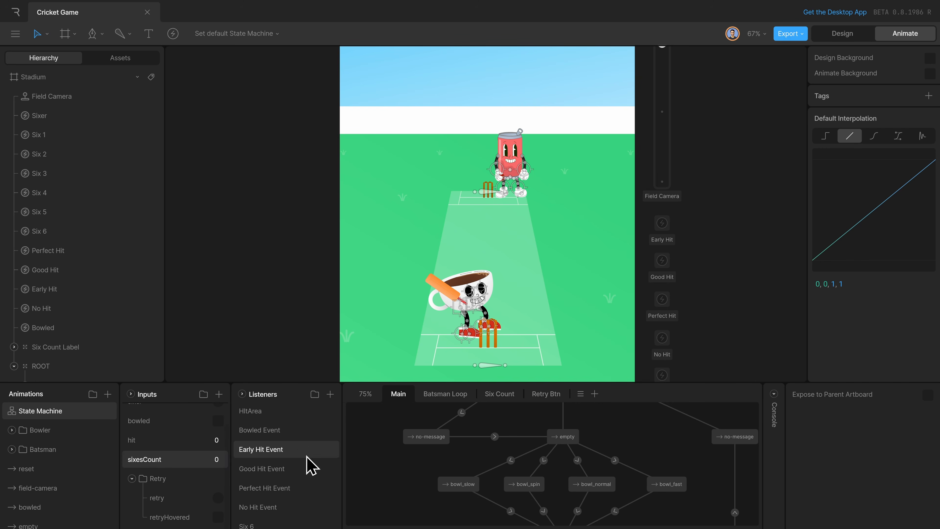
{"action": "left_click", "coordinate": [502, 397]}
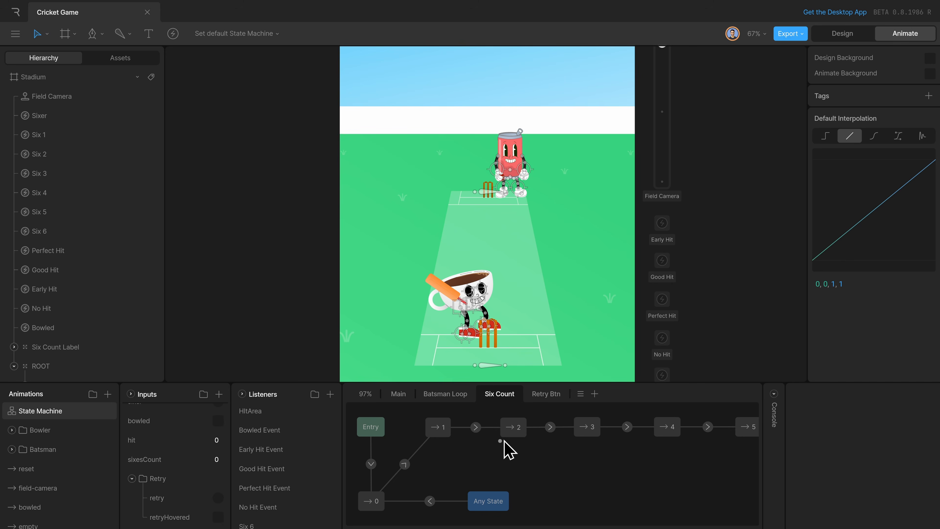
{"action": "scroll", "coordinate": [526, 335], "scroll_direction": "up", "scroll_amount": 3}
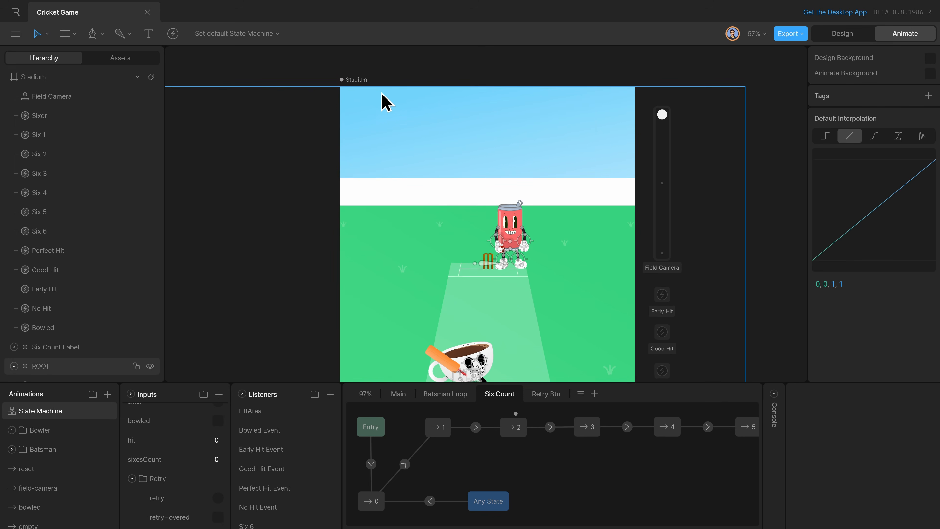
{"action": "left_click", "coordinate": [357, 80]}
{"action": "left_click", "coordinate": [929, 58]}
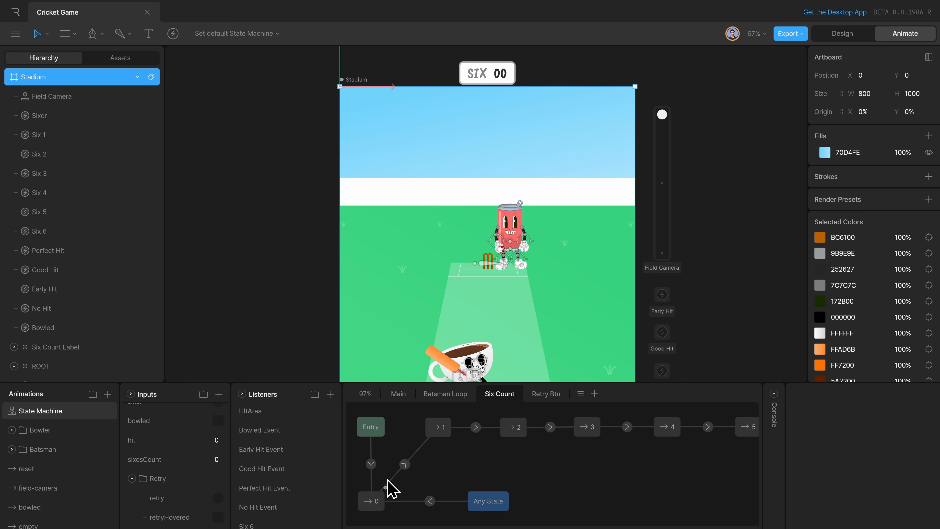
Open the timeline of state 0 and examine the Six Count Label's Text Clip, Text and Sixes Count elements.
{"action": "double_click", "coordinate": [374, 500]}
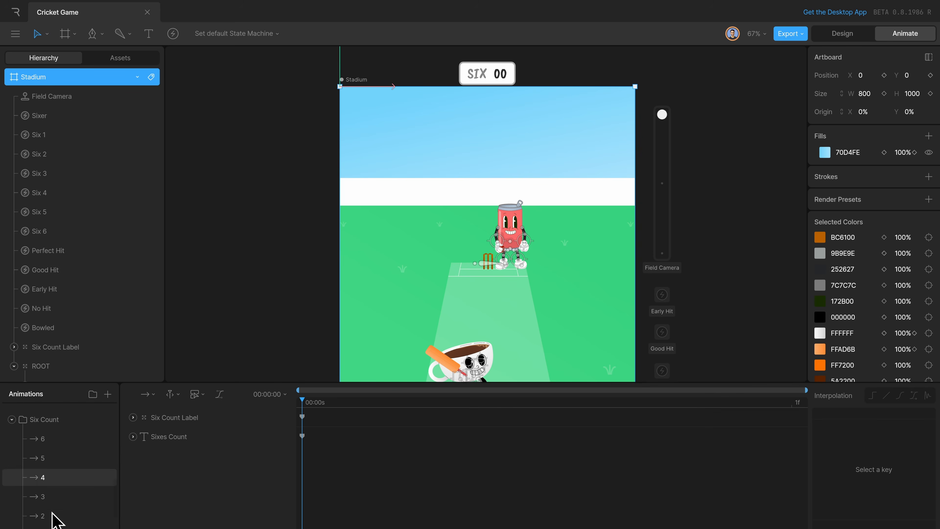
{"action": "scroll", "coordinate": [52, 513], "scroll_direction": "down", "scroll_amount": 1}
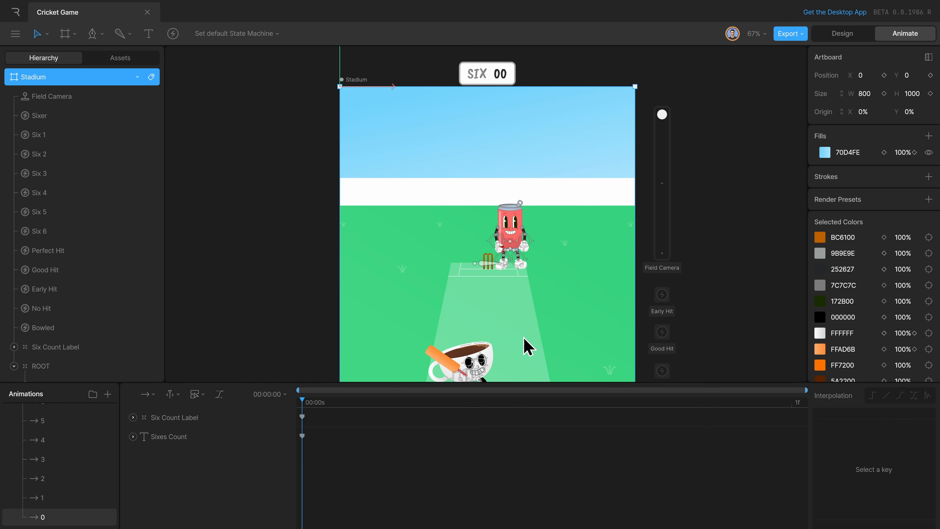
{"action": "double_click", "coordinate": [506, 78]}
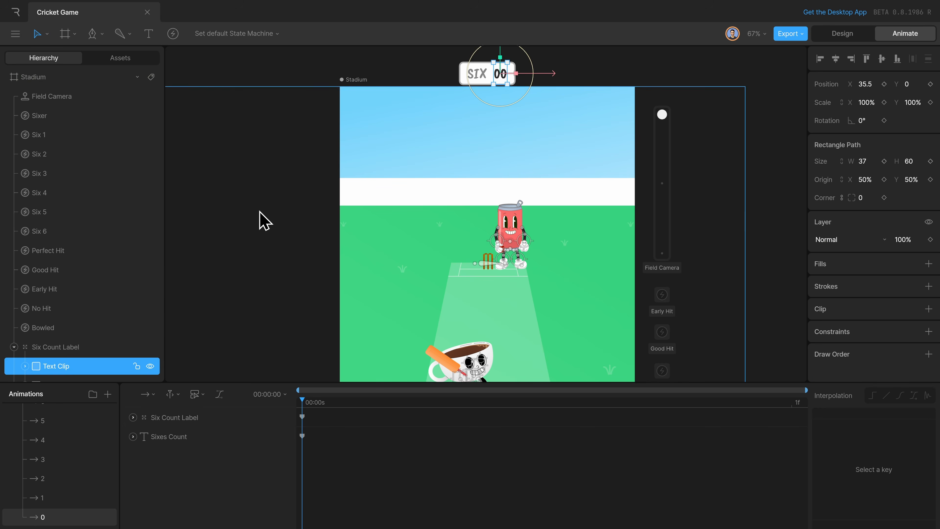
{"action": "scroll", "coordinate": [92, 364], "scroll_direction": "down", "scroll_amount": 1}
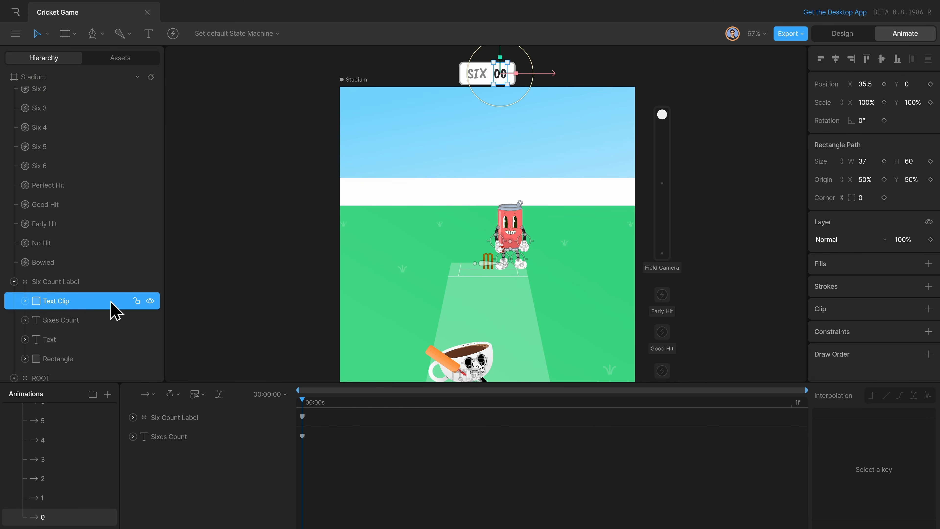
{"action": "left_click", "coordinate": [76, 339]}
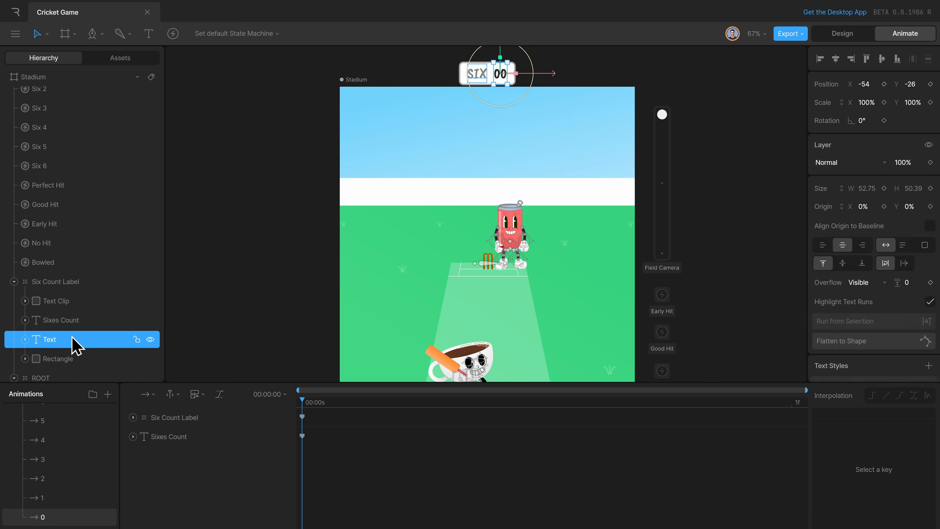
{"action": "left_click", "coordinate": [82, 320]}
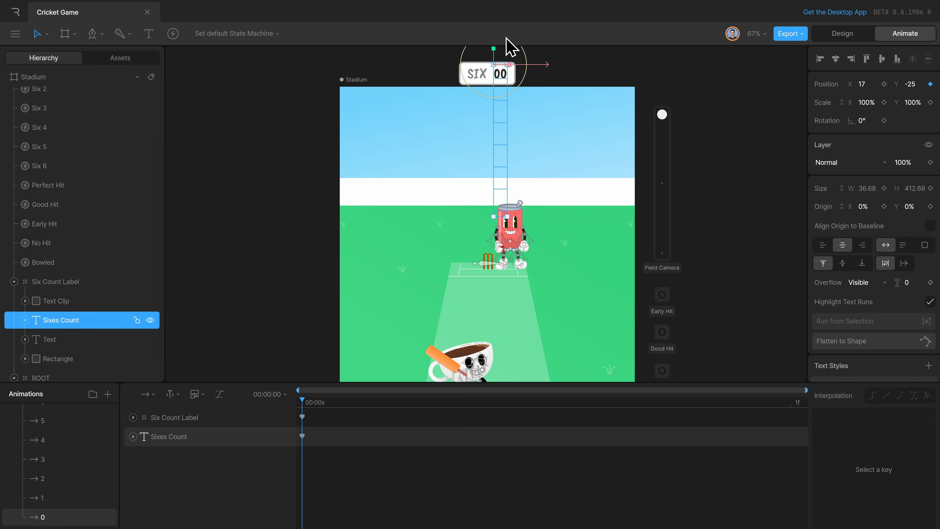
{"action": "scroll", "coordinate": [522, 222], "scroll_direction": "up", "scroll_amount": 2}
{"action": "mouse_move", "coordinate": [492, 80]}
{"action": "left_mouse_down"}
{"action": "mouse_move", "coordinate": [500, 37]}
{"action": "mouse_move", "coordinate": [494, 86]}
{"action": "left_mouse_up"}
{"action": "key", "text": "ctrl+z"}
{"action": "left_click", "coordinate": [569, 229]}
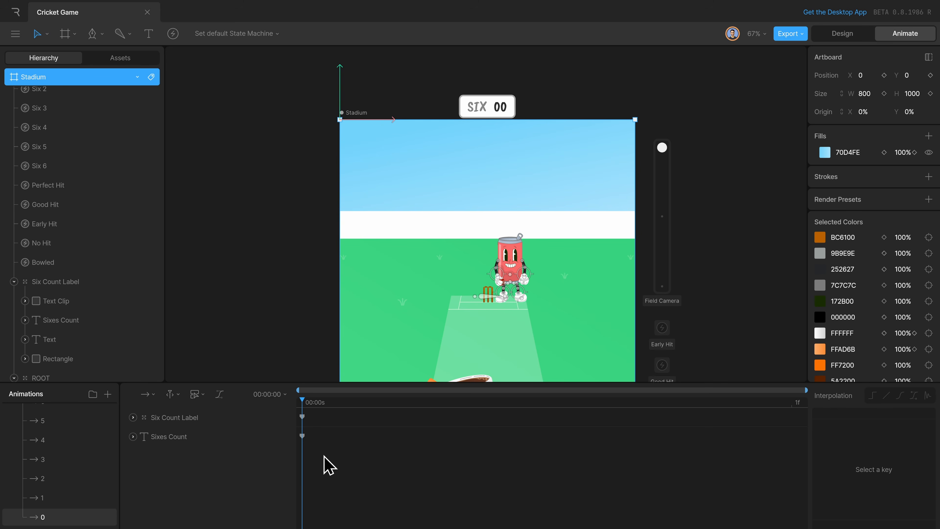
Open the timeline of state 1 and play it from the start to watch the Six 1 event and the count label animation.
{"action": "left_click", "coordinate": [65, 498]}
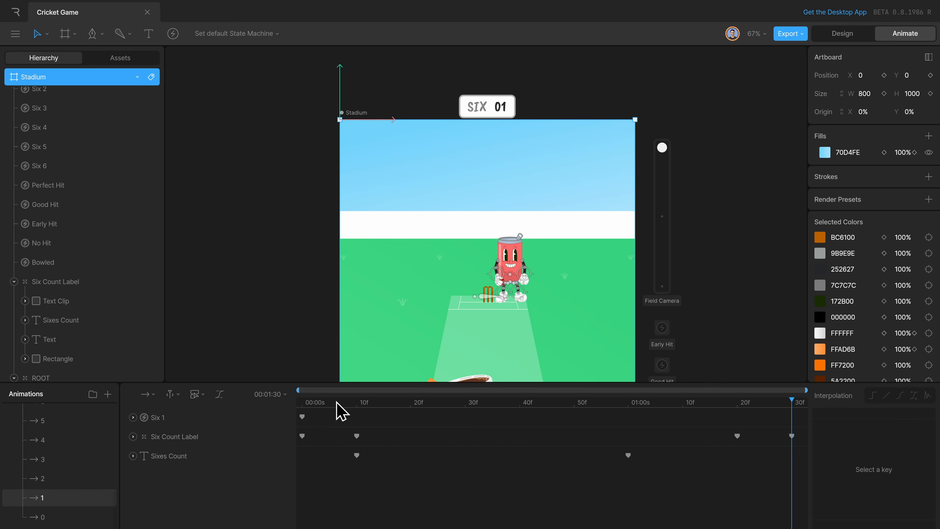
{"action": "left_click_drag", "start_coordinate": [335, 402], "coordinate": [282, 402]}
{"action": "key", "text": "space"}
{"action": "scroll", "coordinate": [736, 245], "scroll_direction": "down", "scroll_amount": 5}
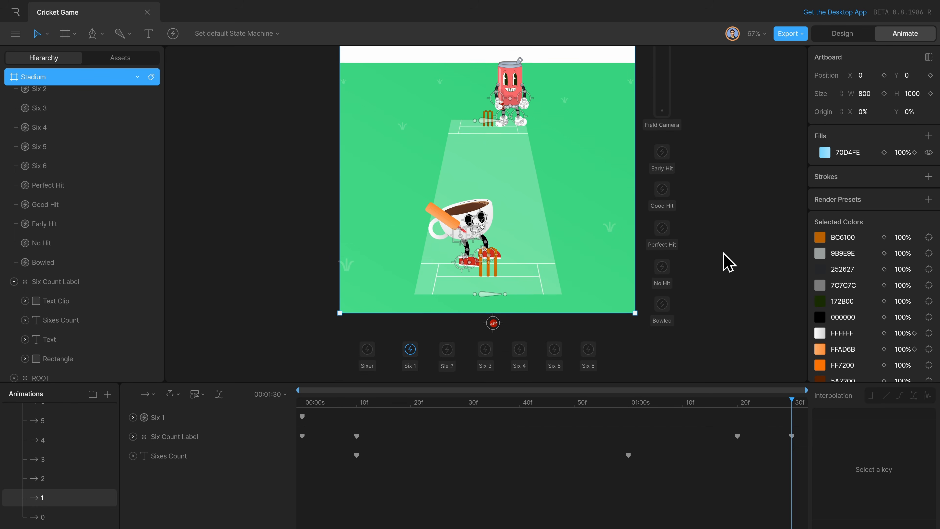
{"action": "left_click", "coordinate": [295, 407]}
{"action": "key", "text": "space"}
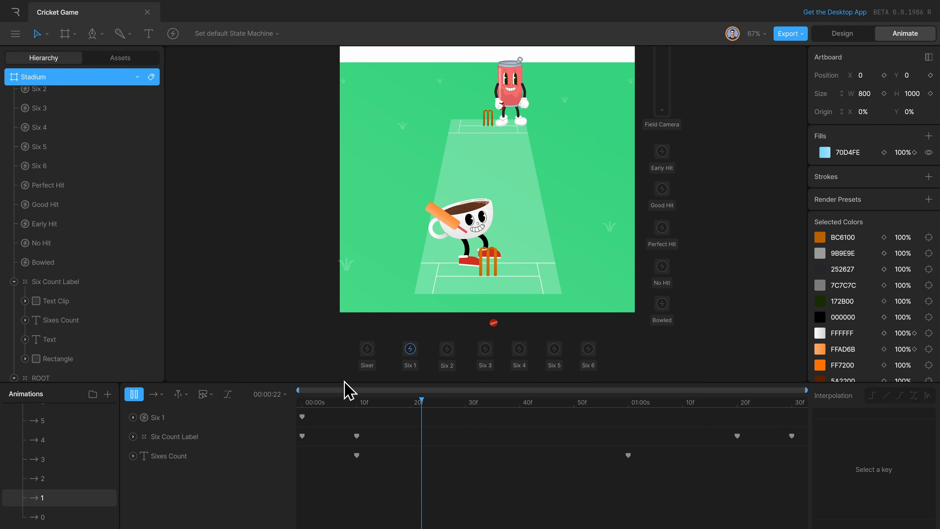
Return to the state machine and inspect the sixer condition on the 0-to-1 transition of the Six Count layer.
{"action": "scroll", "coordinate": [89, 469], "scroll_direction": "up", "scroll_amount": 5}
{"action": "scroll", "coordinate": [88, 430], "scroll_direction": "up", "scroll_amount": 3}
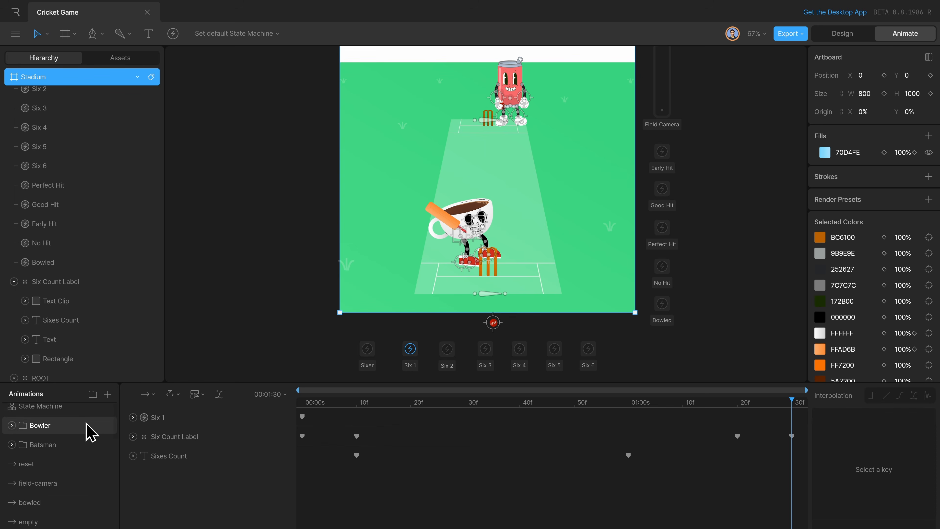
{"action": "left_click", "coordinate": [91, 410]}
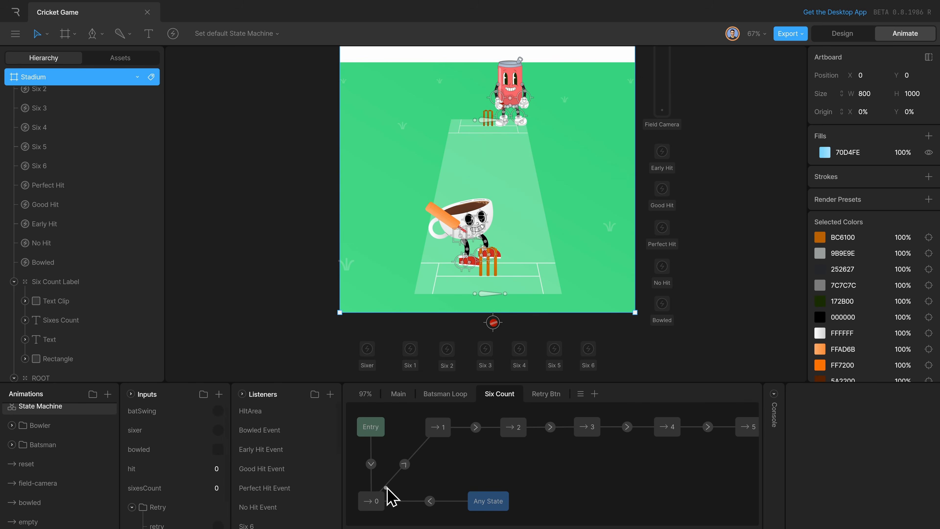
{"action": "left_click", "coordinate": [404, 464]}
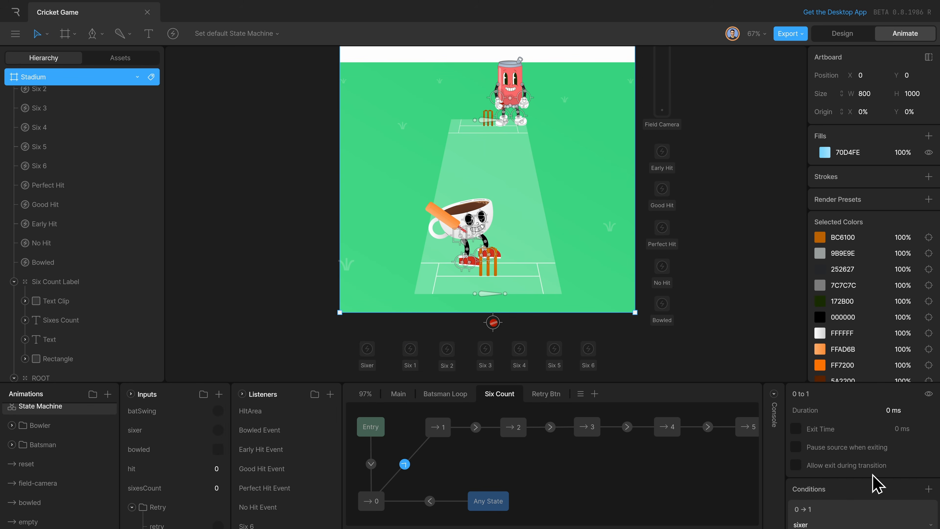
{"action": "scroll", "coordinate": [872, 482], "scroll_direction": "down", "scroll_amount": 2}
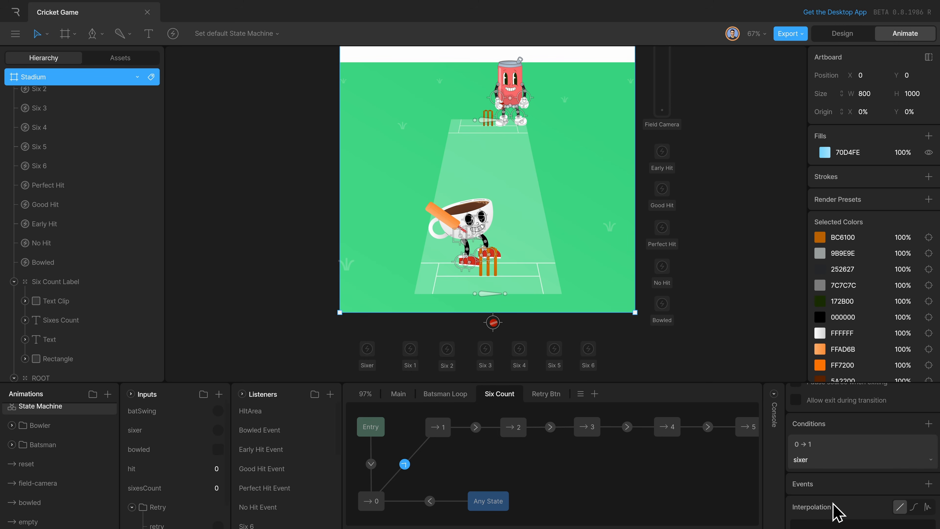
Examine the Six 1 listener's sixesCount action and follow the Six Count chain to state 6.
{"action": "scroll", "coordinate": [274, 440], "scroll_direction": "down", "scroll_amount": 5}
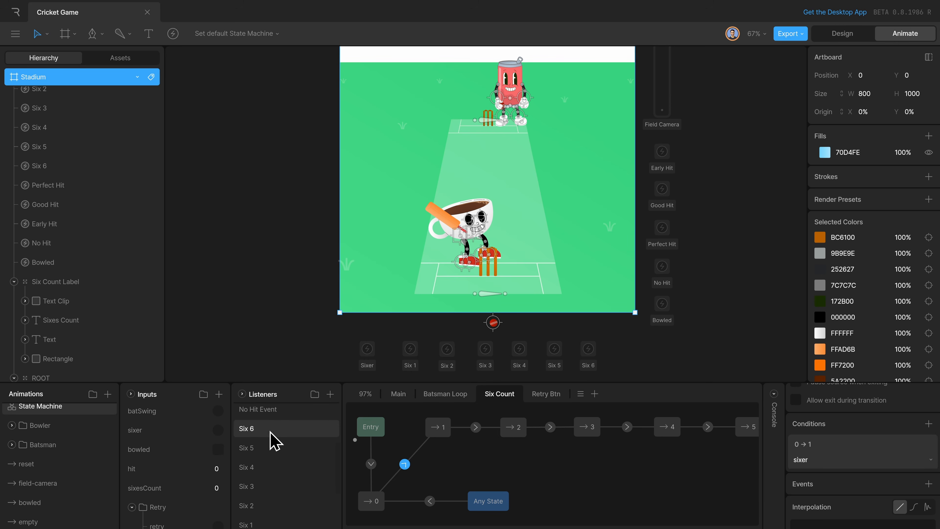
{"action": "left_click", "coordinate": [293, 444]}
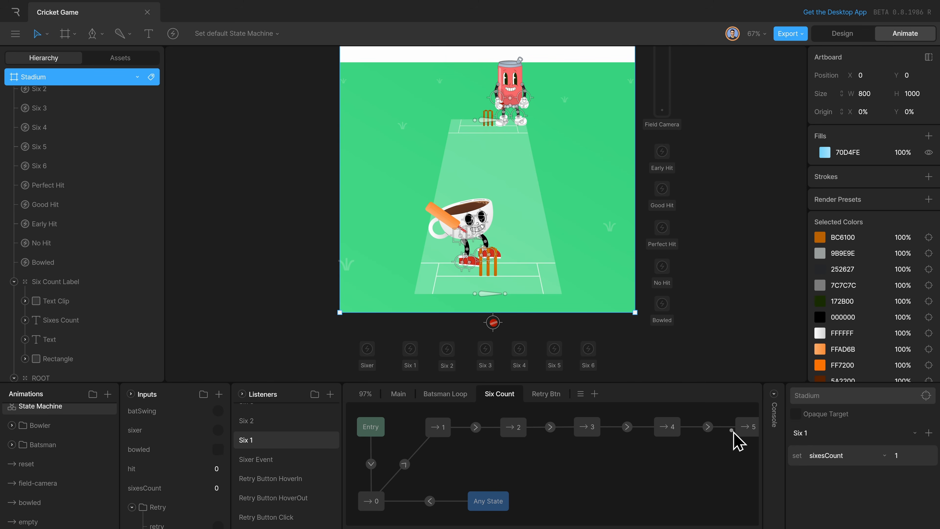
{"action": "scroll", "coordinate": [728, 448], "scroll_direction": "right", "scroll_amount": 5}
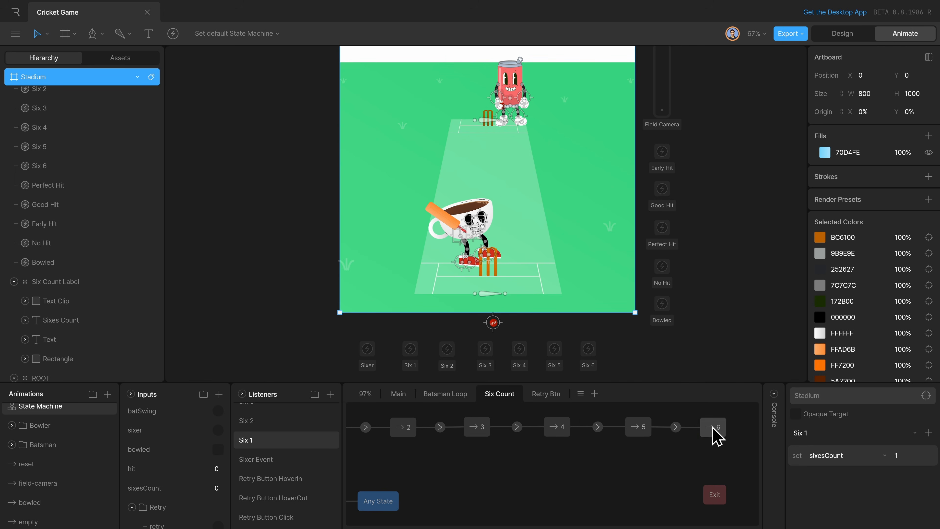
{"action": "left_click", "coordinate": [713, 431]}
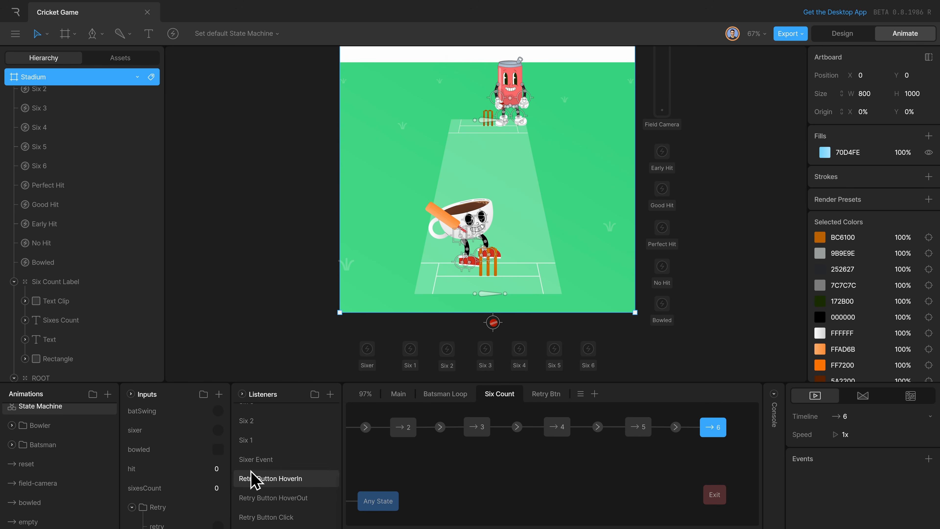
Find the sixer-1 state in the Main layer and inspect the sixesCount condition on its transition to win.
{"action": "left_click", "coordinate": [397, 395]}
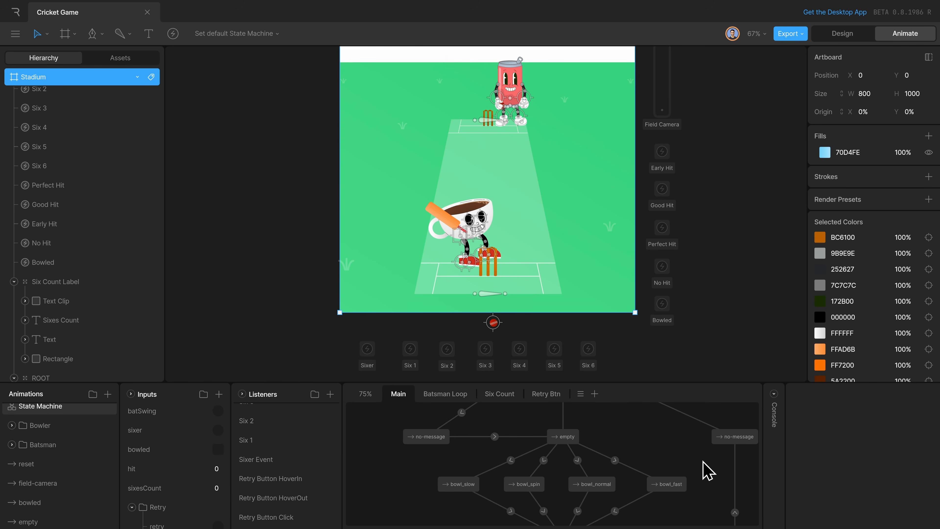
{"action": "scroll", "coordinate": [707, 470], "scroll_direction": "up", "scroll_amount": 3}
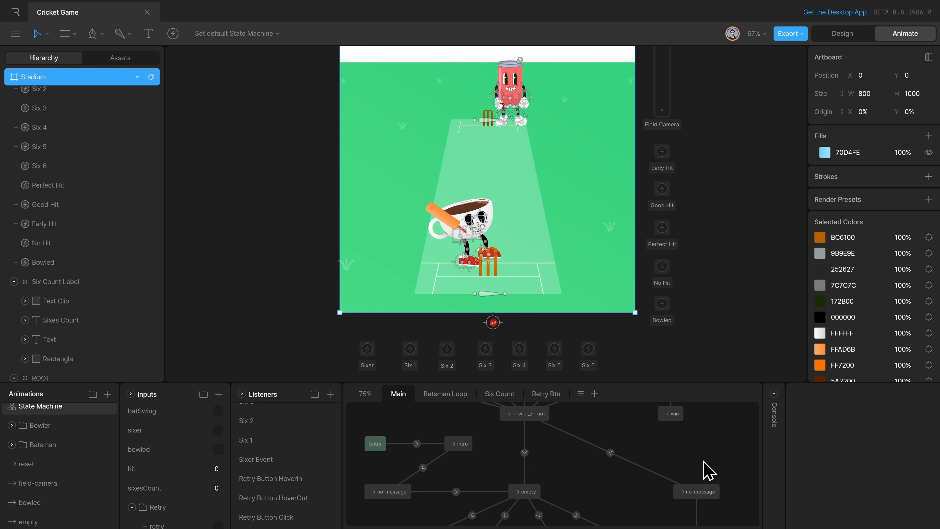
{"action": "scroll", "coordinate": [703, 461], "scroll_direction": "up", "scroll_amount": 5}
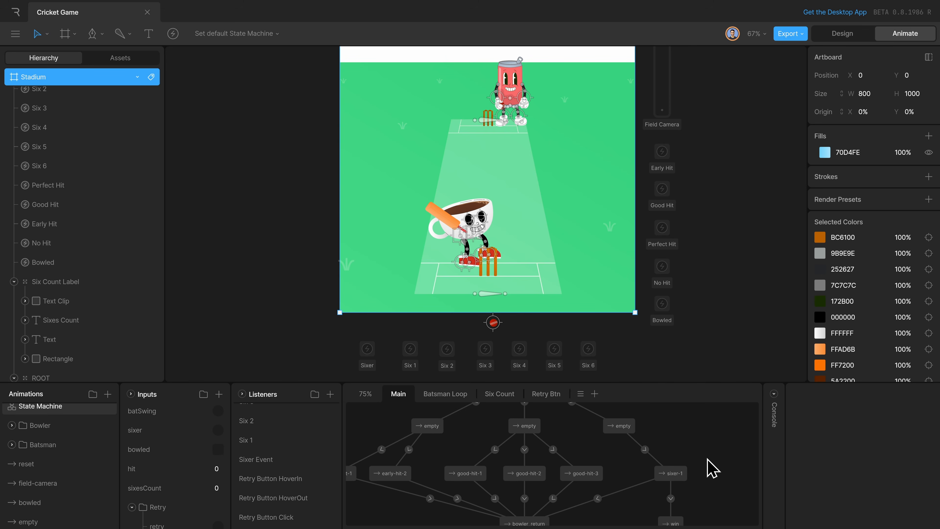
{"action": "left_click", "coordinate": [687, 474]}
{"action": "scroll", "coordinate": [738, 483], "scroll_direction": "down", "scroll_amount": 1}
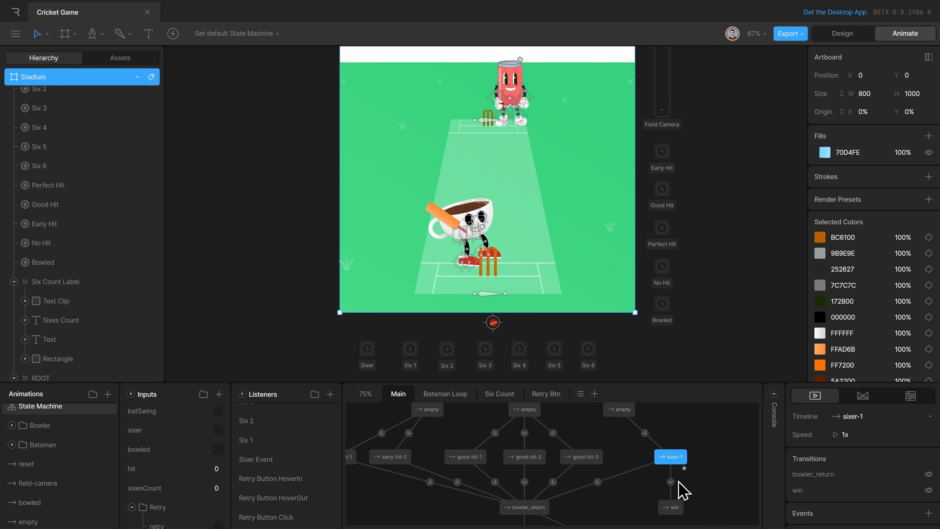
{"action": "left_click", "coordinate": [670, 482]}
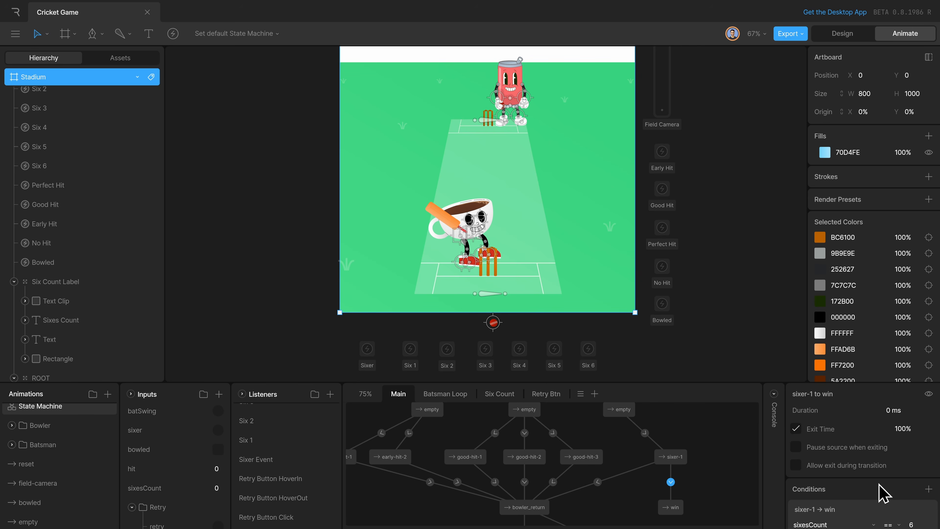
{"action": "scroll", "coordinate": [888, 481], "scroll_direction": "down", "scroll_amount": 3}
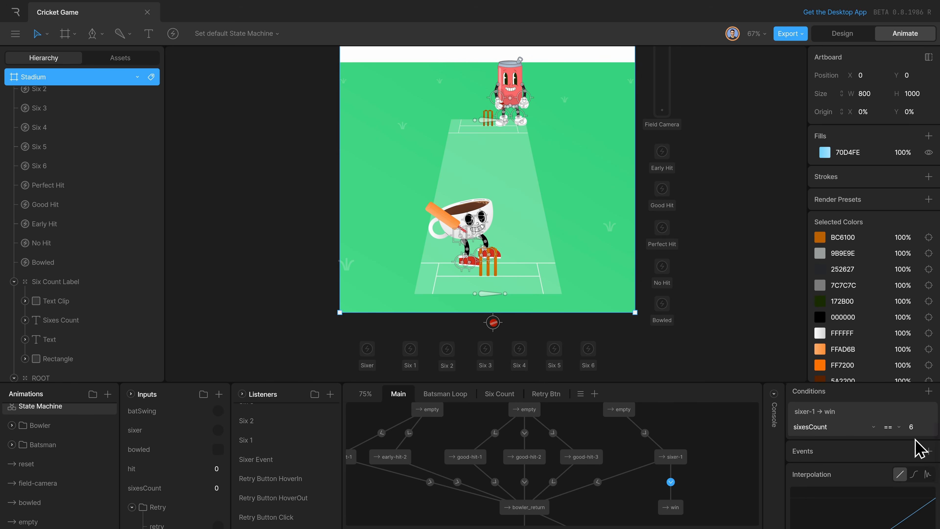
Open the win state's timeline to view its message and overlay, and return to the state machine.
{"action": "left_click", "coordinate": [679, 508]}
{"action": "double_click", "coordinate": [677, 509]}
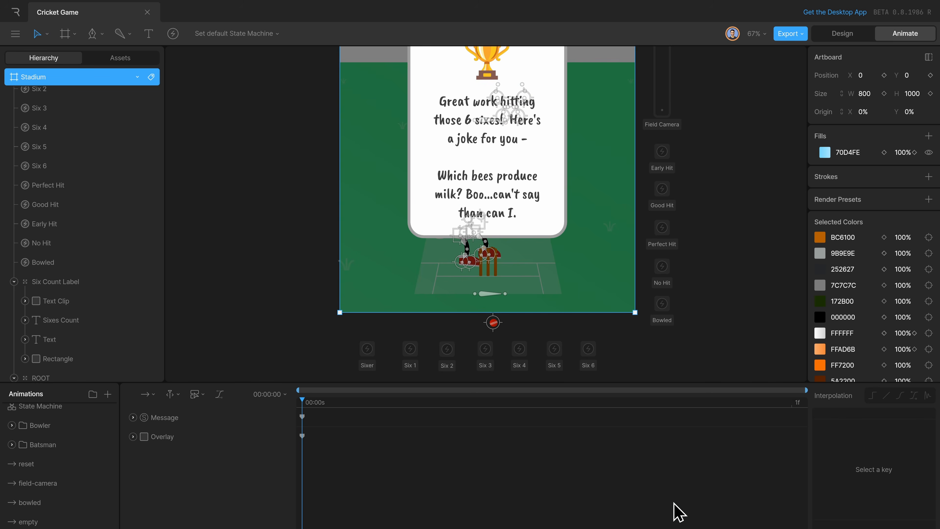
{"action": "left_click", "coordinate": [55, 407]}
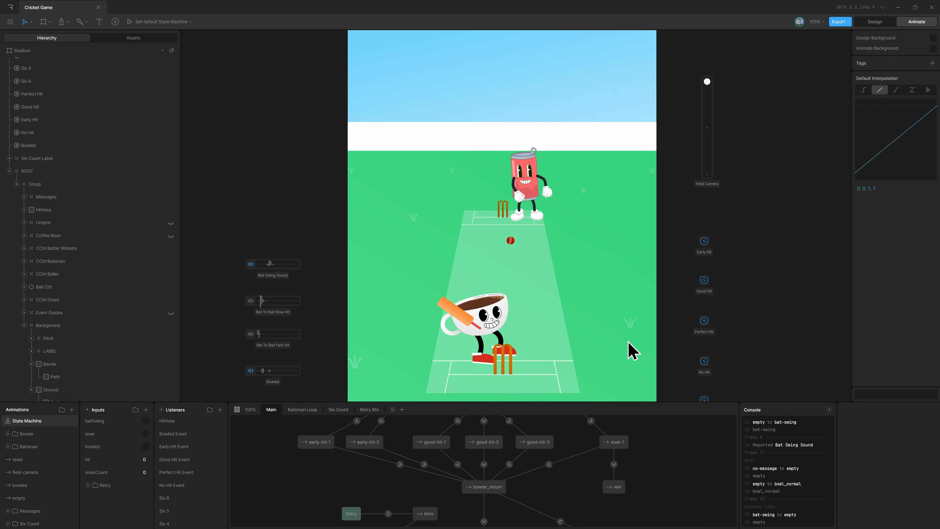
Swing the bat in the running game to test hits on the bowled deliveries.
{"action": "left_click", "coordinate": [631, 350]}
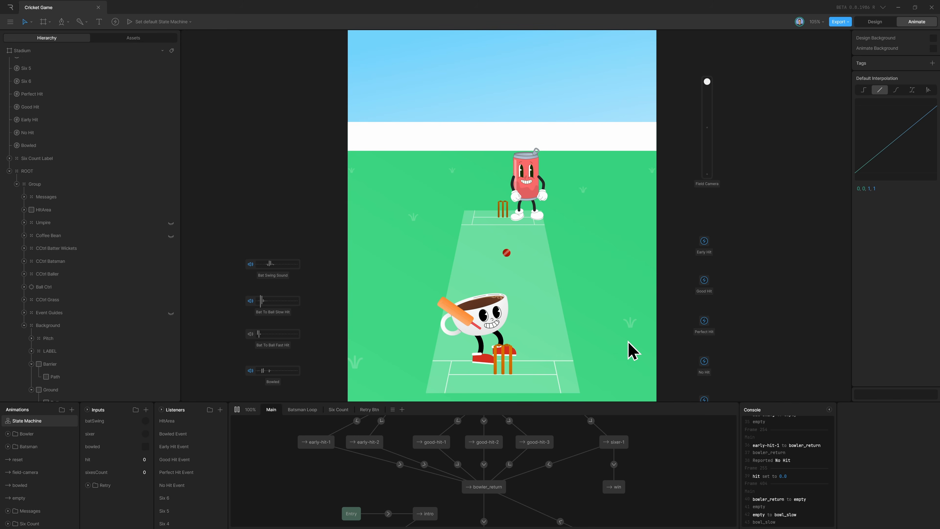
{"action": "left_click", "coordinate": [631, 350]}
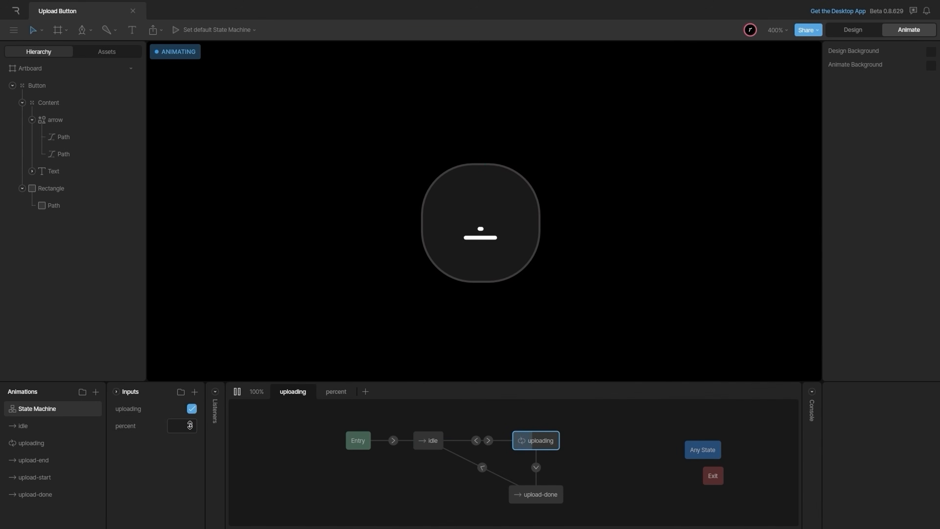
{"action": "left_click_drag", "start_coordinate": [190, 425], "coordinate": [190, 418]}
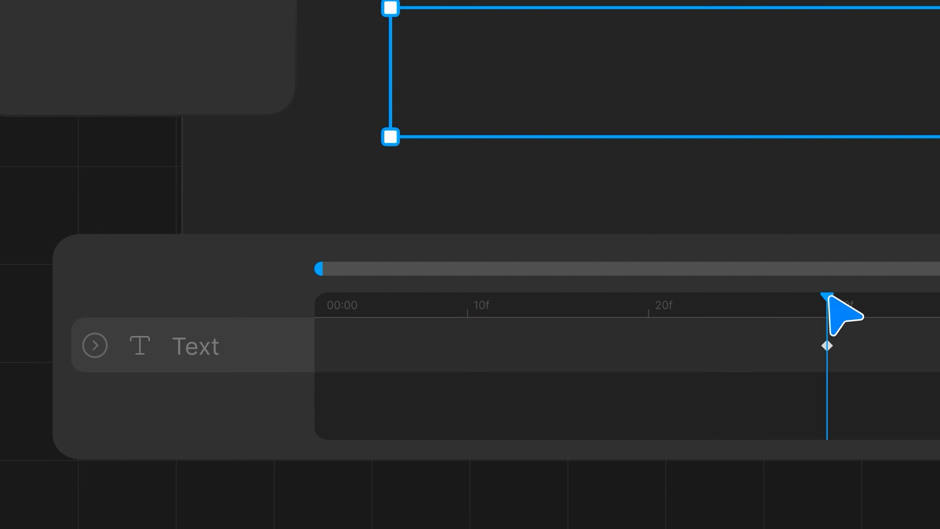
{"action": "left_click_drag", "start_coordinate": [826, 296], "coordinate": [329, 298]}
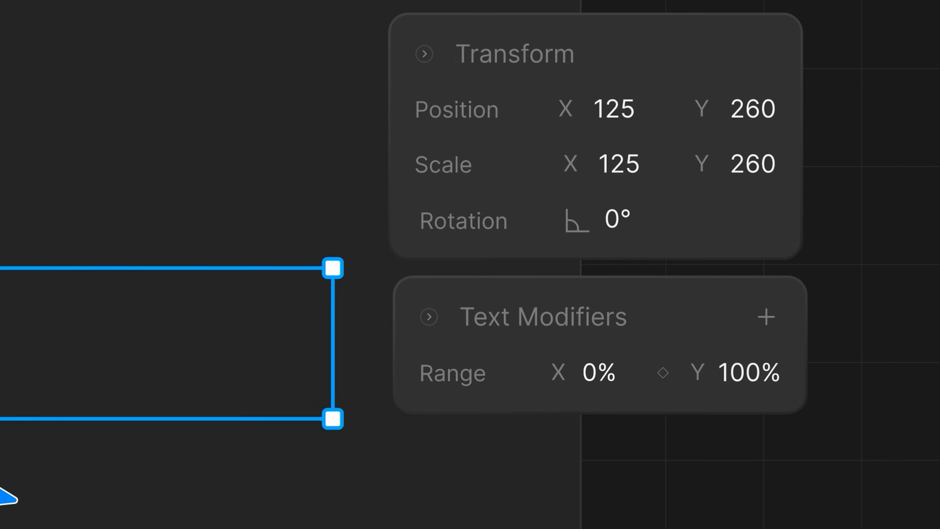
{"action": "left_click_drag", "start_coordinate": [632, 382], "coordinate": [632, 227]}
{"action": "left_click", "coordinate": [754, 415]}
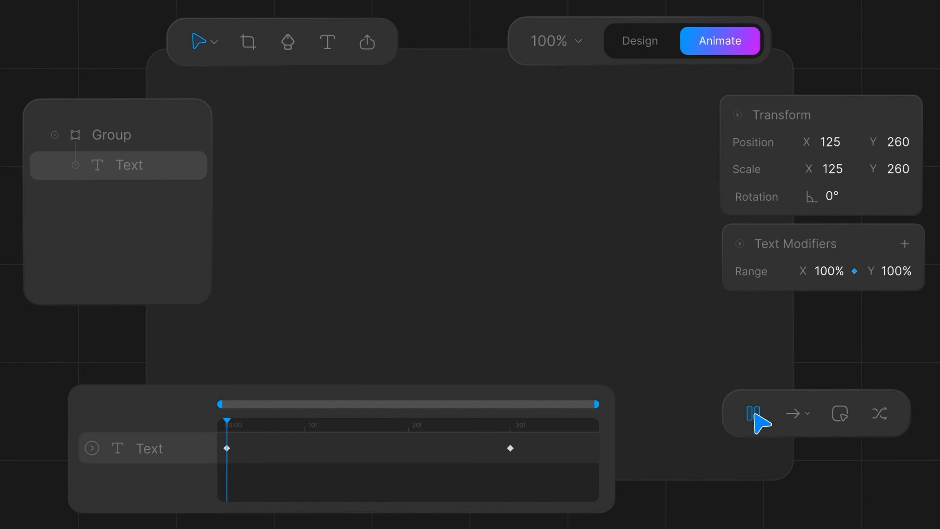